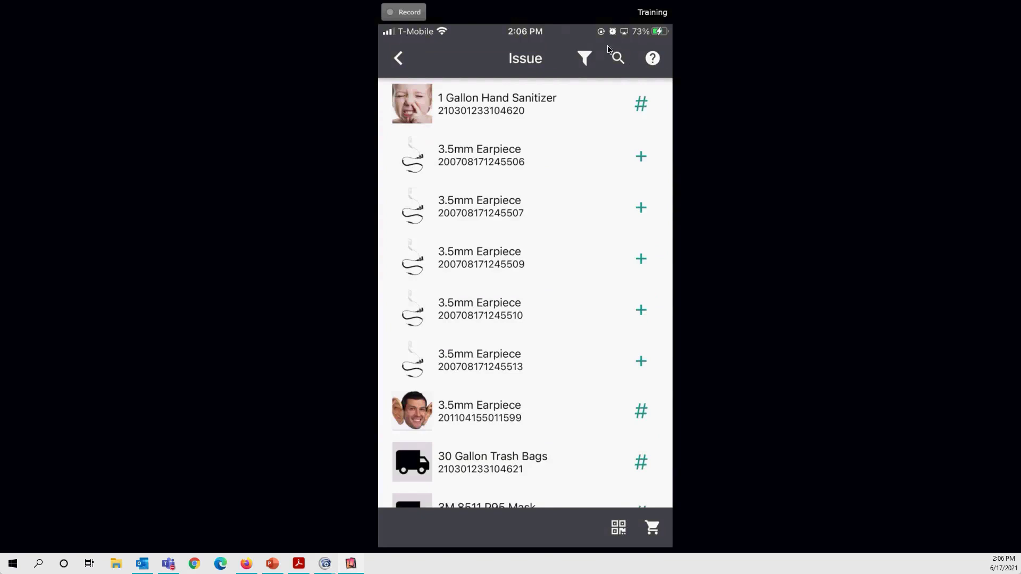
{"action": "left_click", "coordinate": [664, 57]}
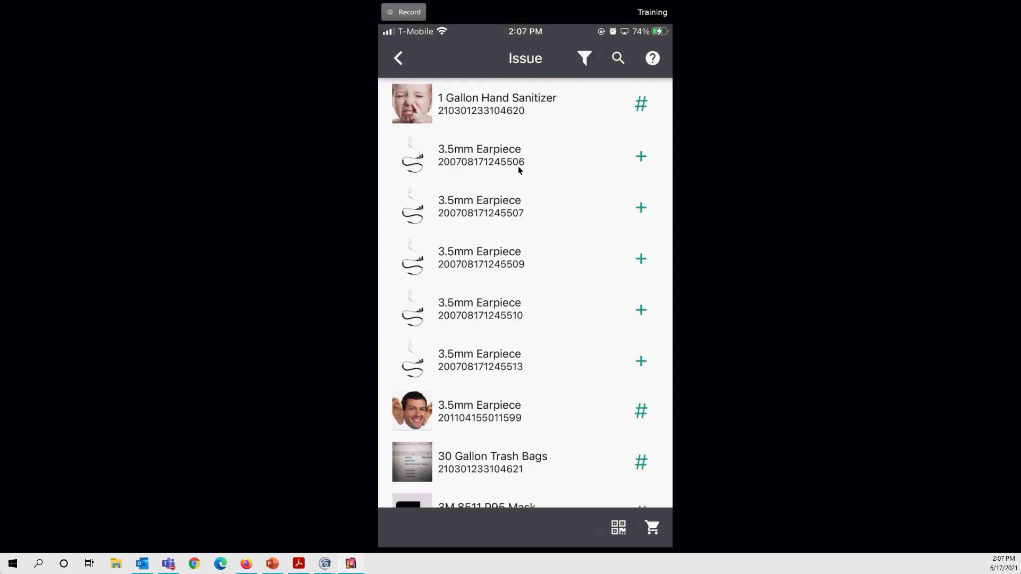
{"action": "left_click", "coordinate": [639, 162]}
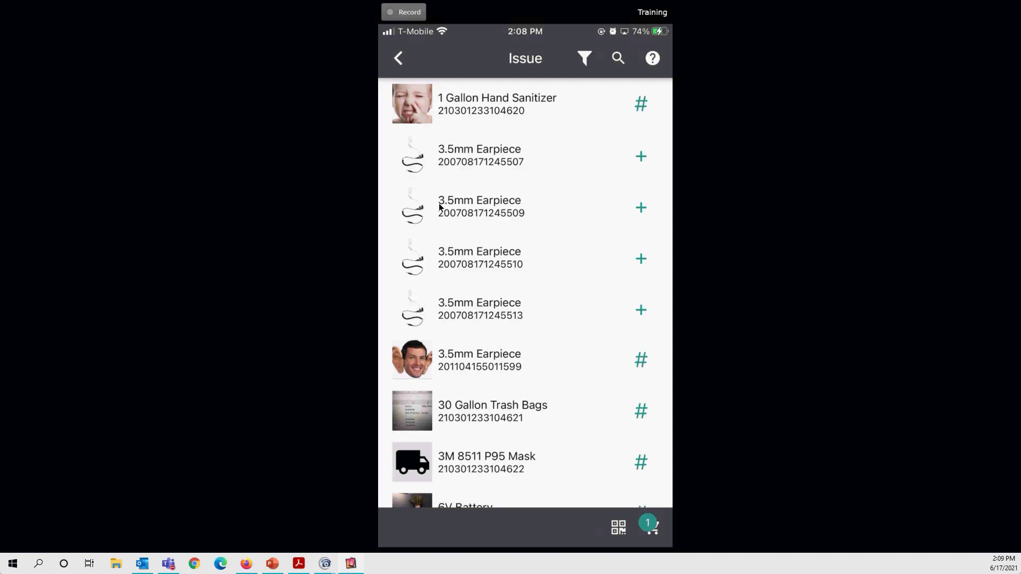
- Start adding 30 Gallon Trash Bags to the cart, entering a quantity of 5 and trying 866 in its place
{"action": "left_click", "coordinate": [531, 410]}
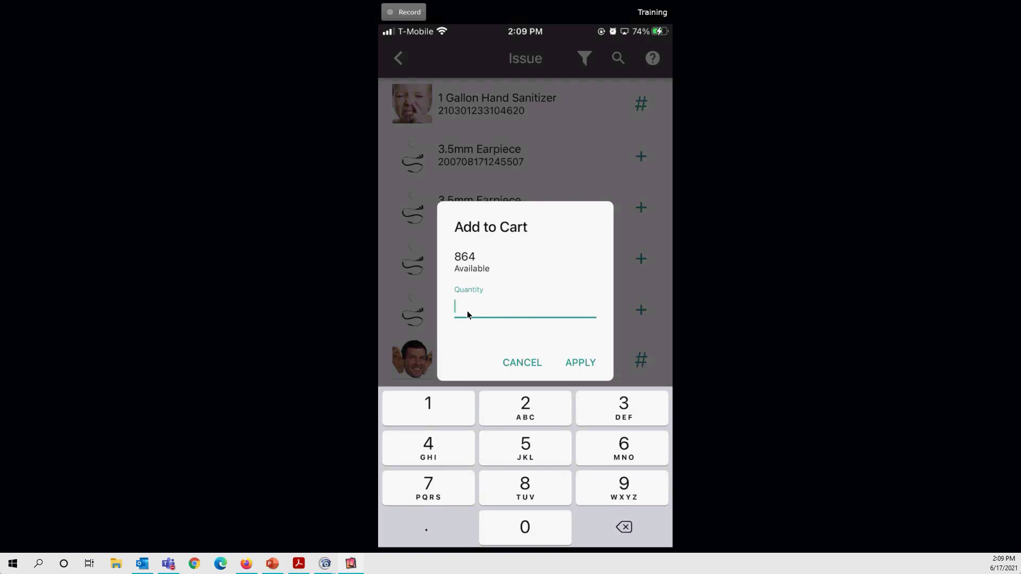
{"action": "type", "text": "5"}
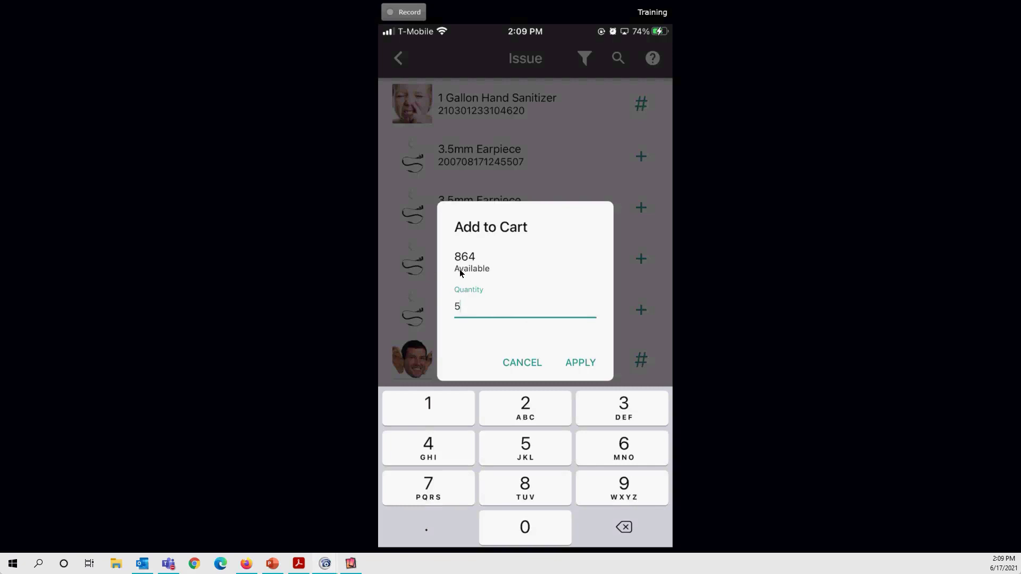
{"action": "key", "text": "BackSpace"}
{"action": "type", "text": "866"}
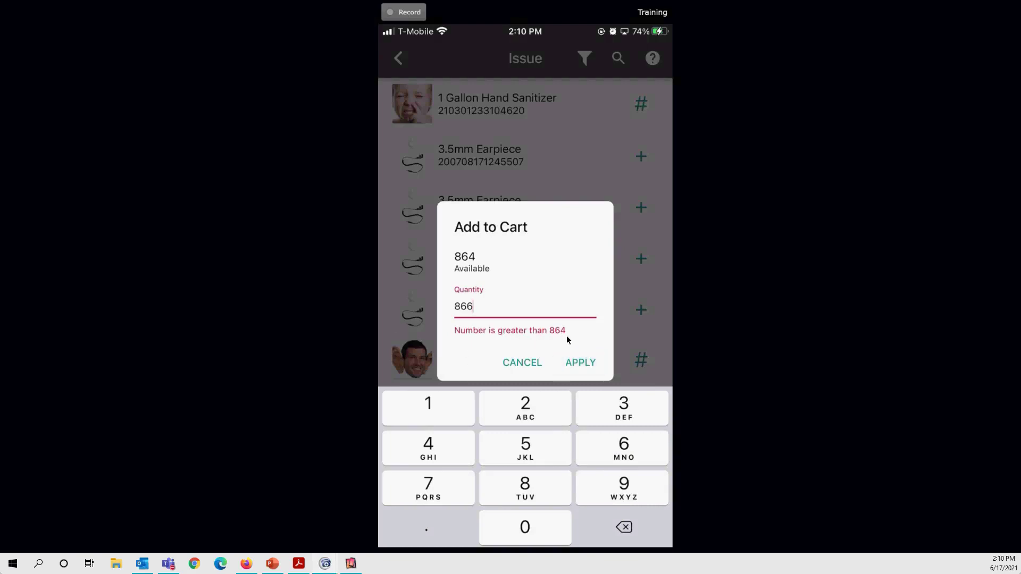
- Set the 30 Gallon Trash Bags quantity to 5 and apply it to the cart
{"action": "key", "text": "BackSpace"}
{"action": "key", "text": "BackSpace"}
{"action": "key", "text": "BackSpace"}
{"action": "type", "text": "5"}
{"action": "key", "text": "Return"}
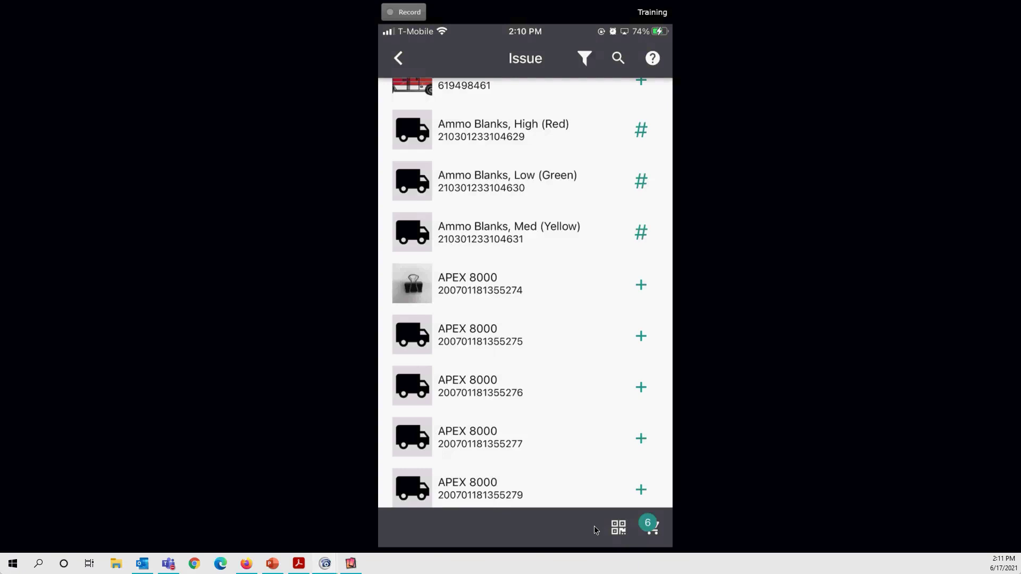
- Search the issue list for "truck" and add one matching item to the cart
{"action": "left_click", "coordinate": [610, 51]}
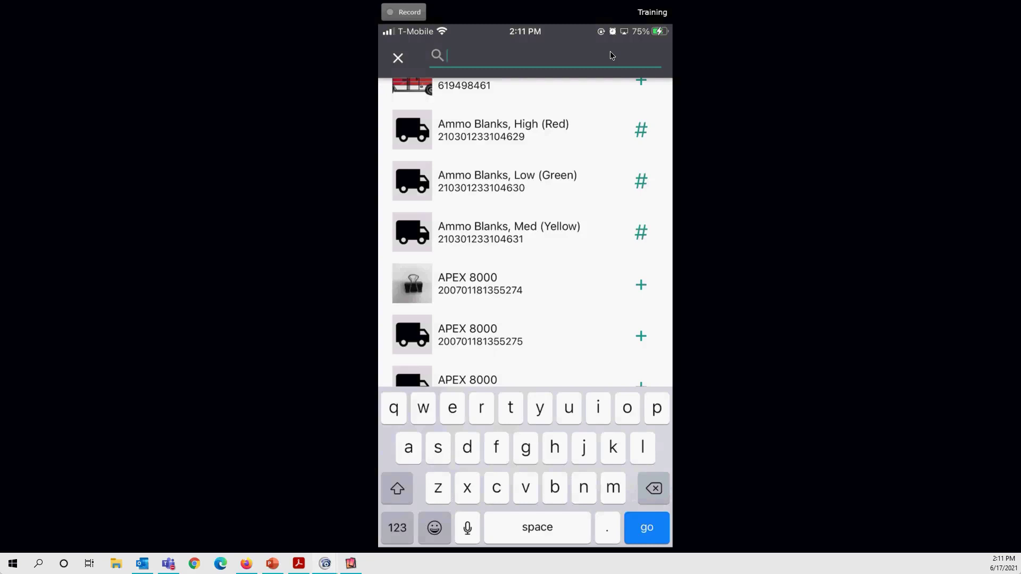
{"action": "type", "text": "truck"}
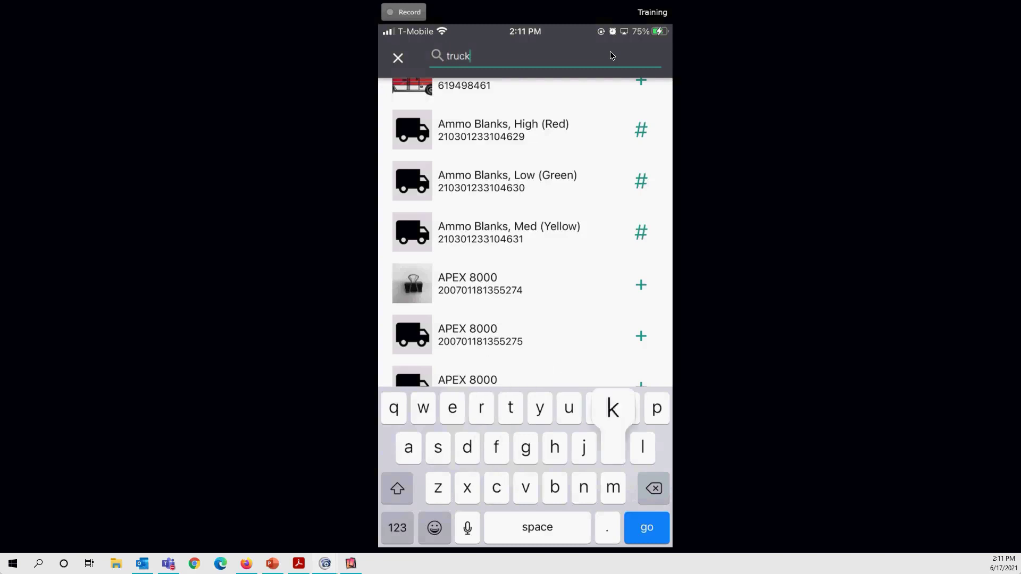
{"action": "key", "text": "Return"}
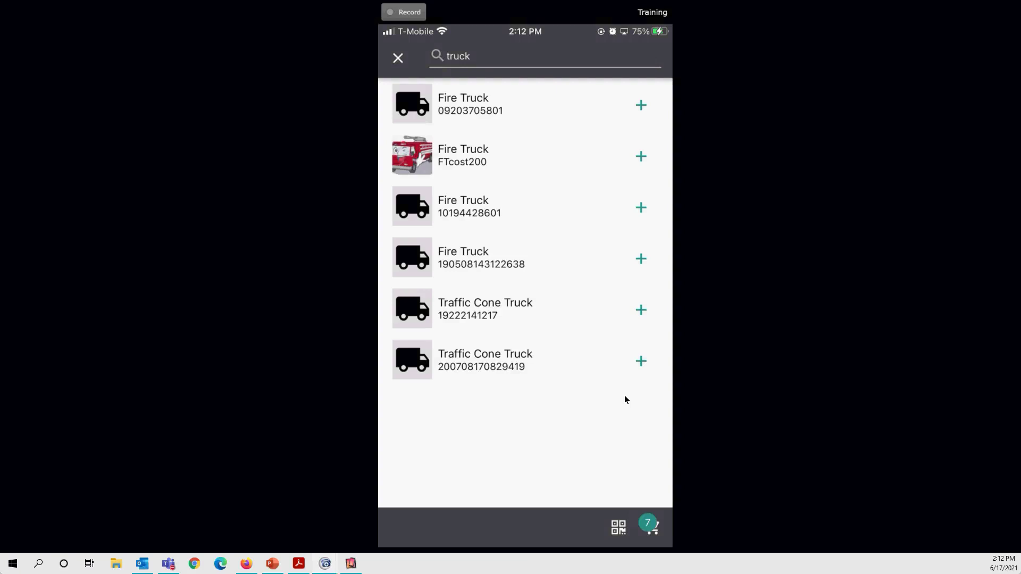
- Replace the search term with "helmet", browse the matching equipment and open the filter options
{"action": "left_click", "coordinate": [392, 52]}
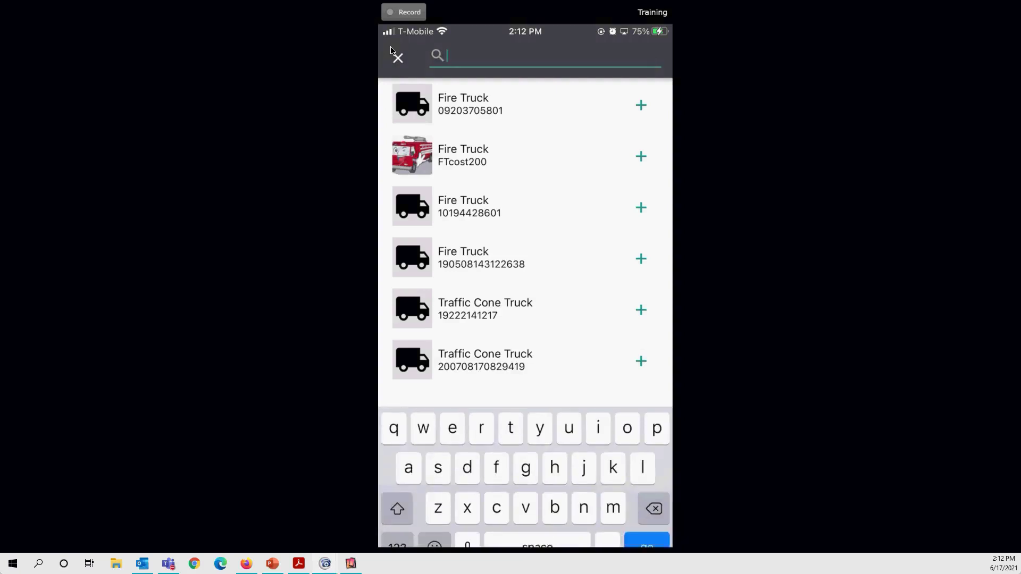
{"action": "type", "text": "helmet"}
{"action": "key", "text": "Return"}
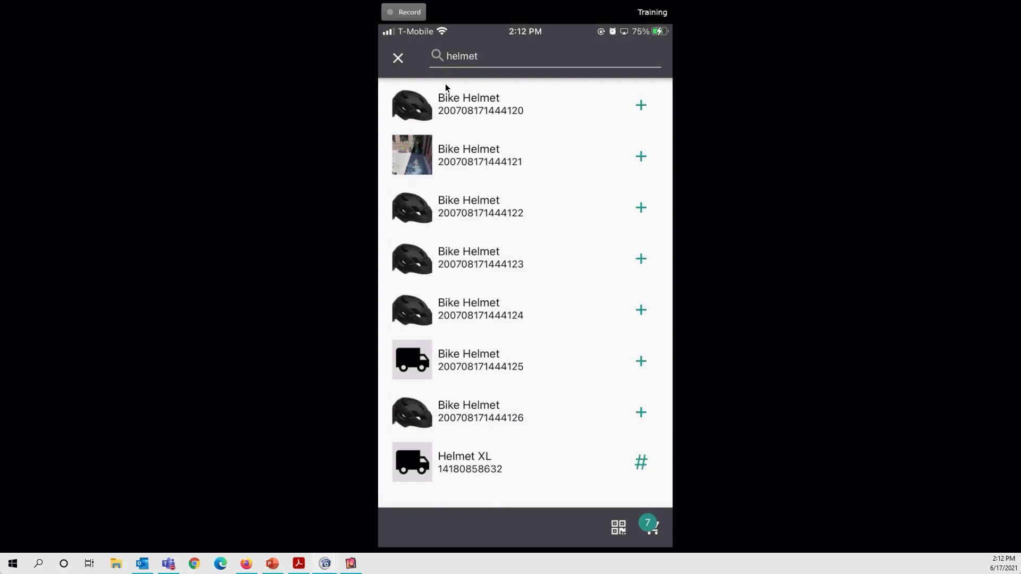
{"action": "scroll", "coordinate": [445, 87], "scroll_direction": "down", "scroll_amount": 2}
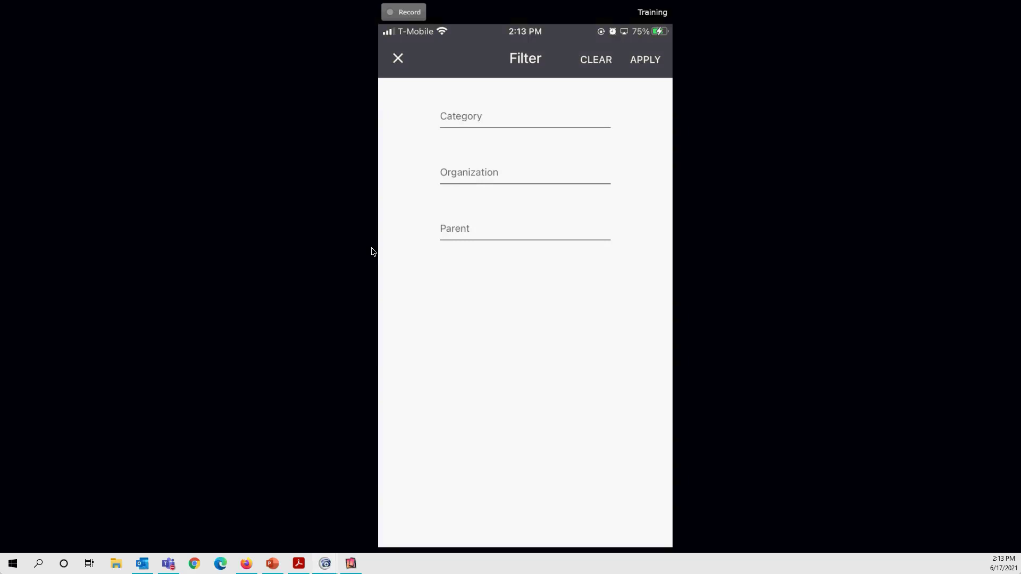
- Switch to Firefox, move the mirrored phone window aside and sign in to SalamanderLive with a saved username and password
{"action": "left_click", "coordinate": [247, 562]}
{"action": "left_click_drag", "start_coordinate": [471, 13], "coordinate": [131, 12]}
{"action": "left_click", "coordinate": [467, 175]}
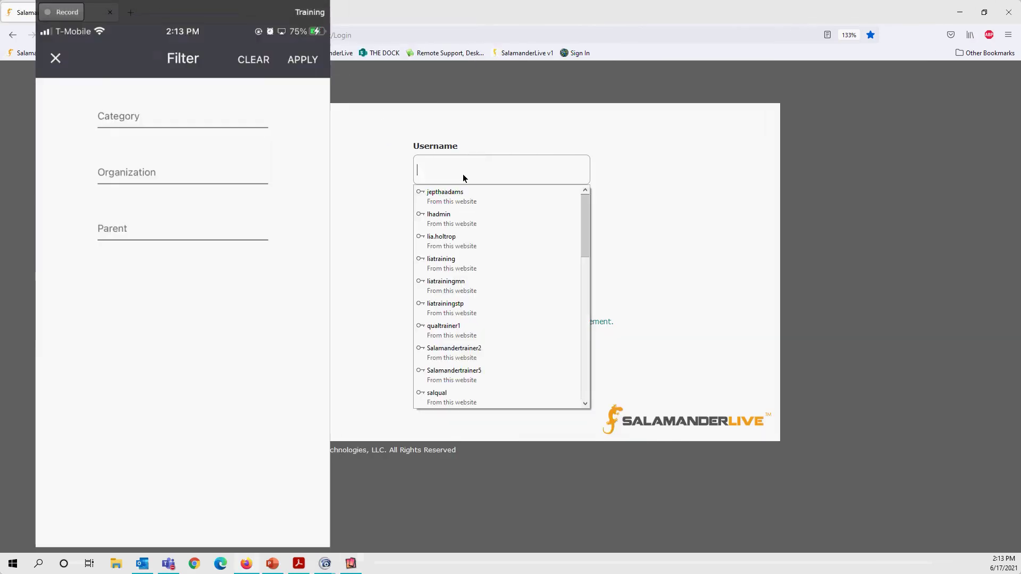
{"action": "left_click", "coordinate": [468, 353]}
{"action": "left_click", "coordinate": [459, 303]}
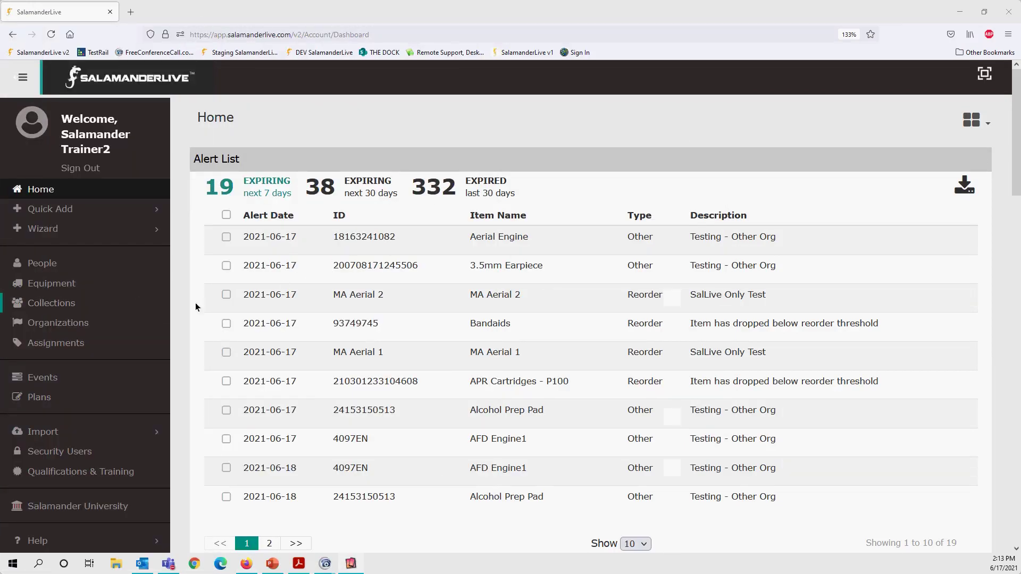
{"action": "left_click", "coordinate": [49, 284]}
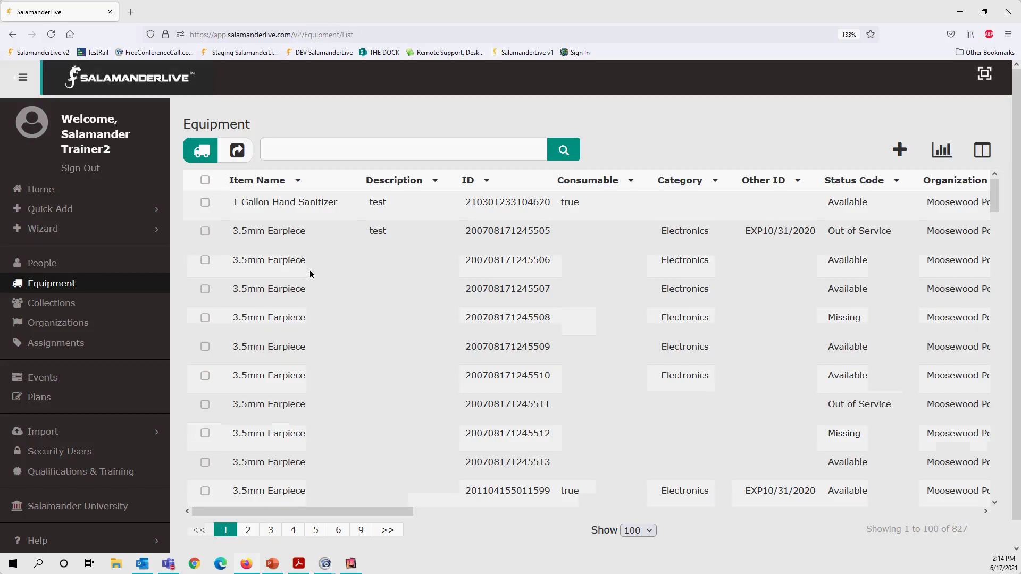
{"action": "left_click", "coordinate": [278, 265]}
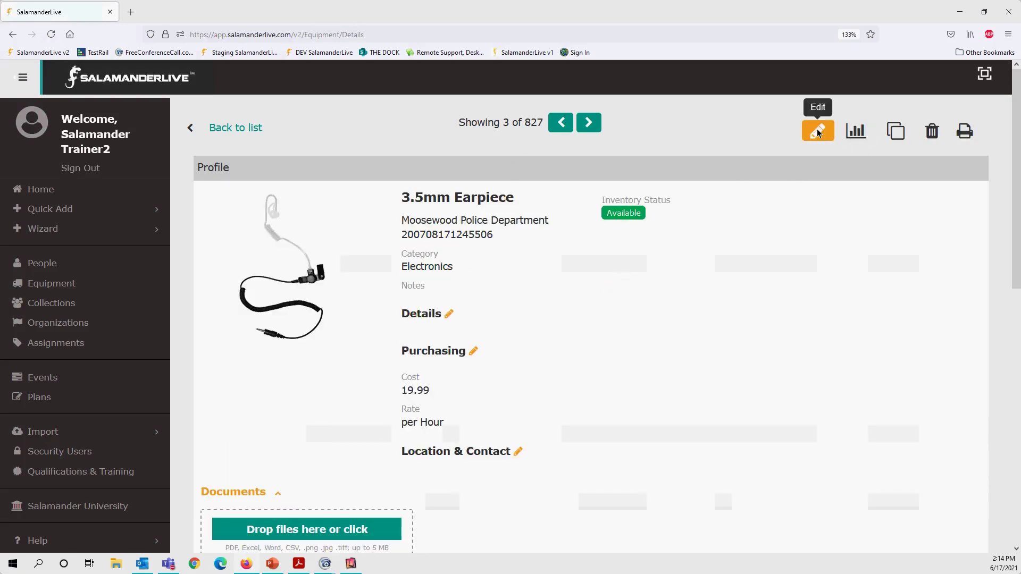
{"action": "left_click", "coordinate": [818, 130]}
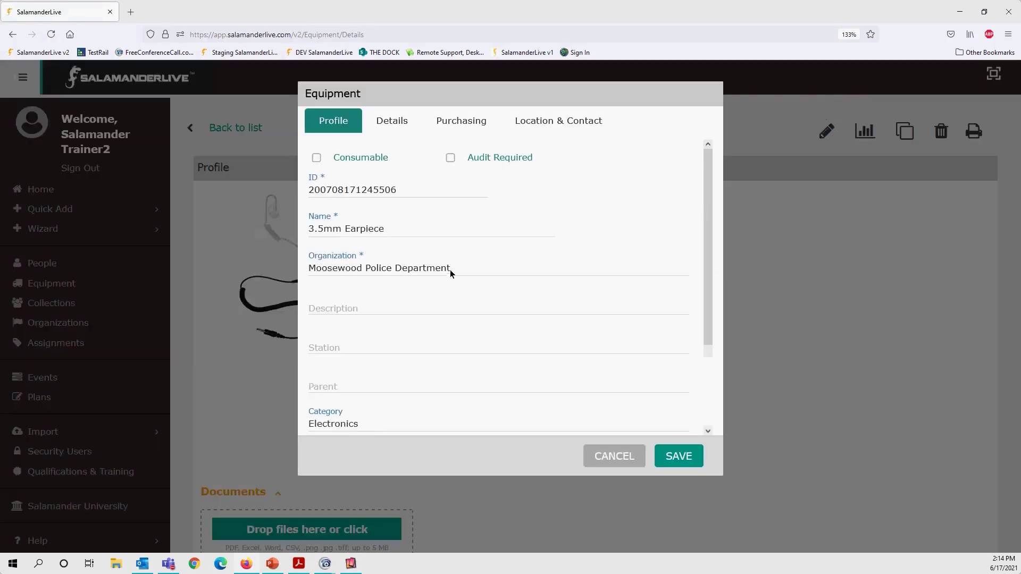
{"action": "scroll", "coordinate": [442, 298], "scroll_direction": "down", "scroll_amount": 2}
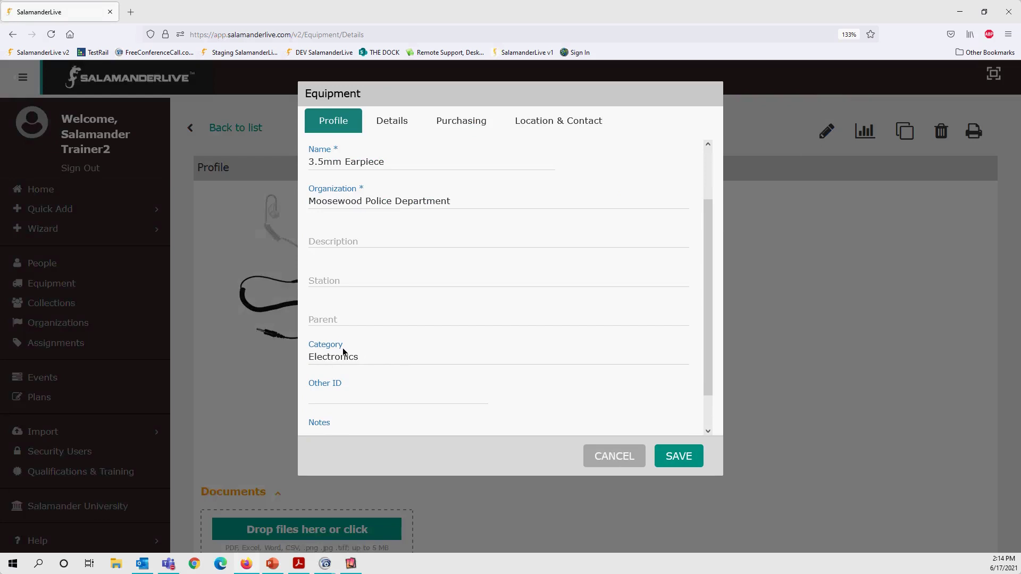
{"action": "left_click", "coordinate": [362, 357]}
{"action": "double_click", "coordinate": [364, 358]}
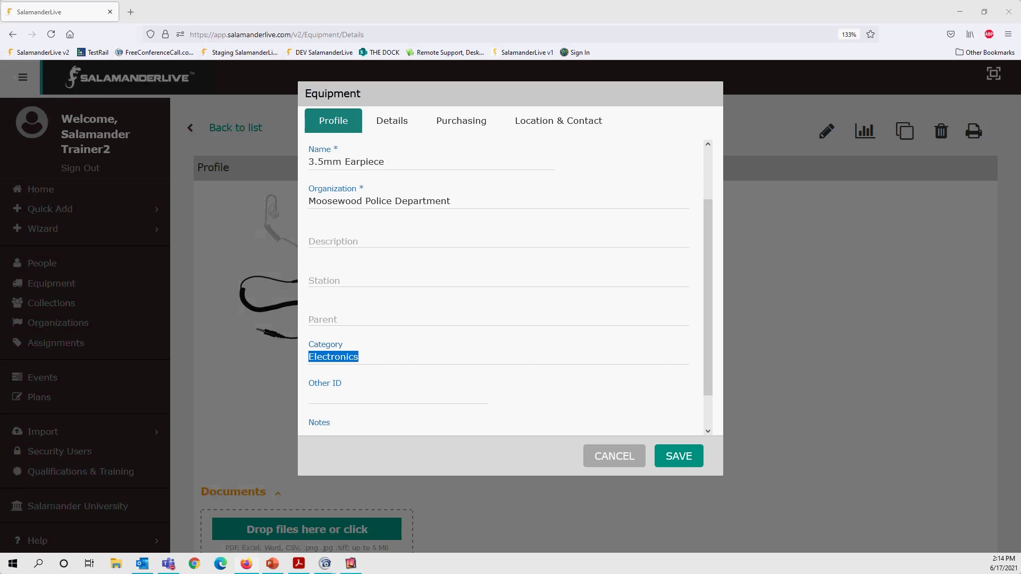
- Compare the phone's filter fields with the earpiece profile, including the Parent field, and close the record's editor without saving
{"action": "left_click_drag", "start_coordinate": [478, 157], "coordinate": [850, 63]}
{"action": "double_click", "coordinate": [850, 63]}
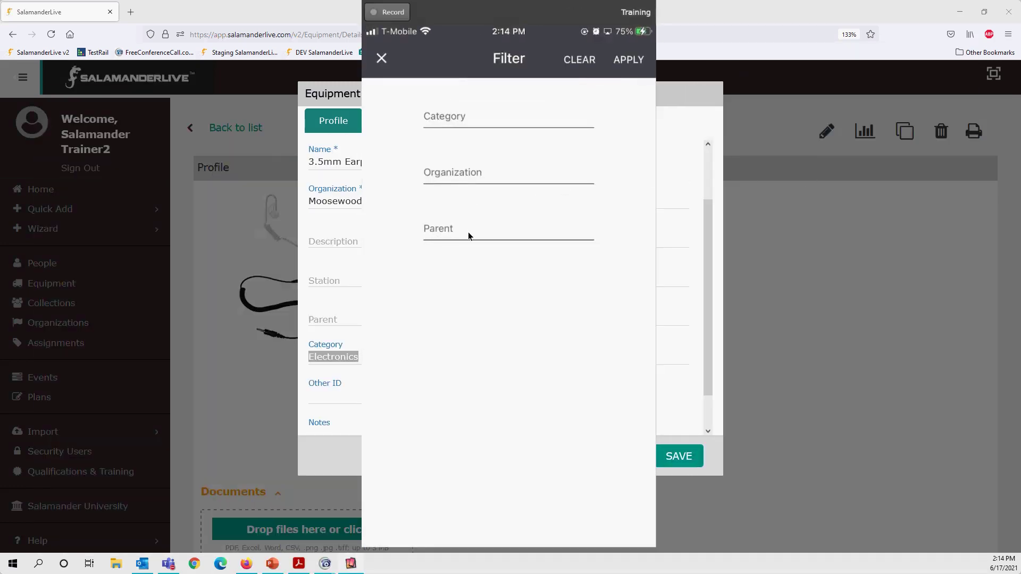
{"action": "left_click_drag", "start_coordinate": [474, 15], "coordinate": [179, 27]}
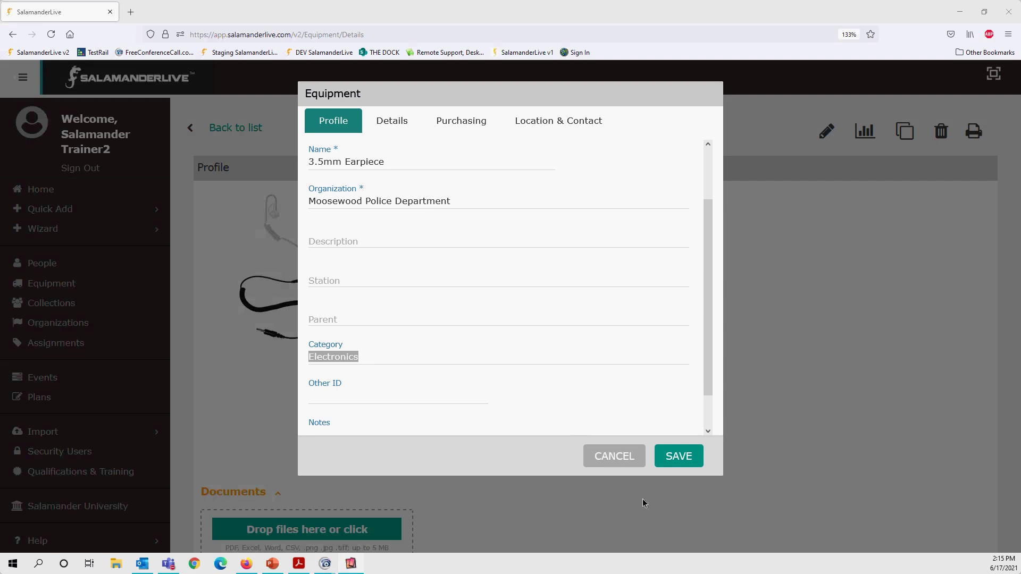
{"action": "left_click", "coordinate": [340, 317]}
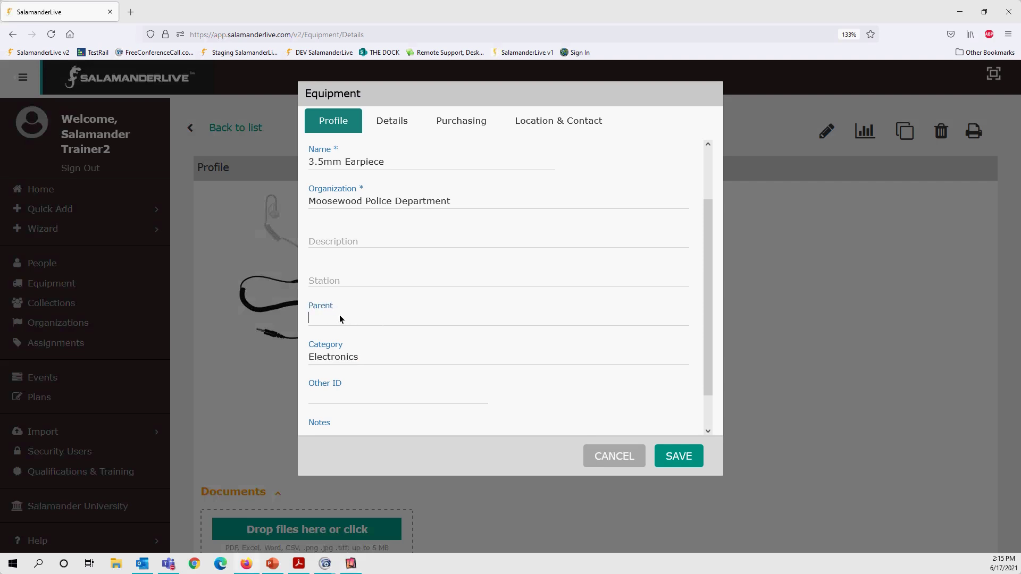
{"action": "left_click", "coordinate": [605, 455]}
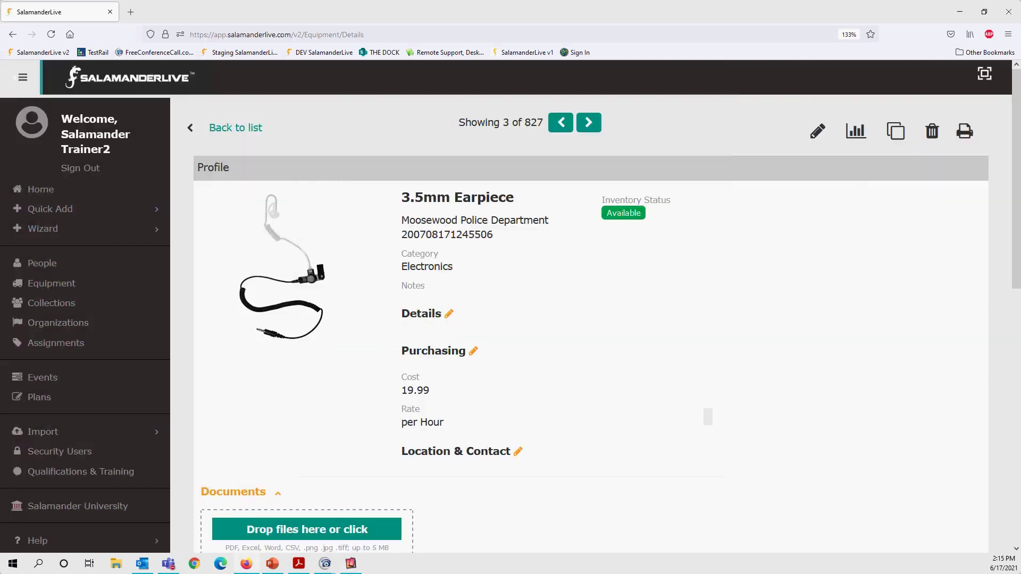
- Return to the mirrored phone app, filter the issue list by category Electronics and view the Dell Laptop's details
{"action": "left_click", "coordinate": [960, 10]}
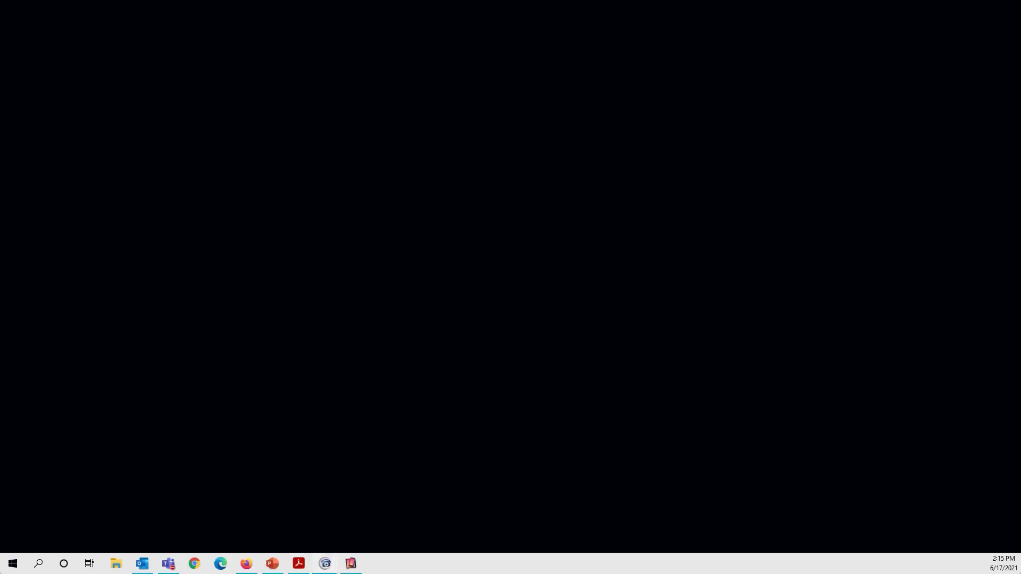
{"action": "left_click_drag", "start_coordinate": [399, 2], "coordinate": [579, 11]}
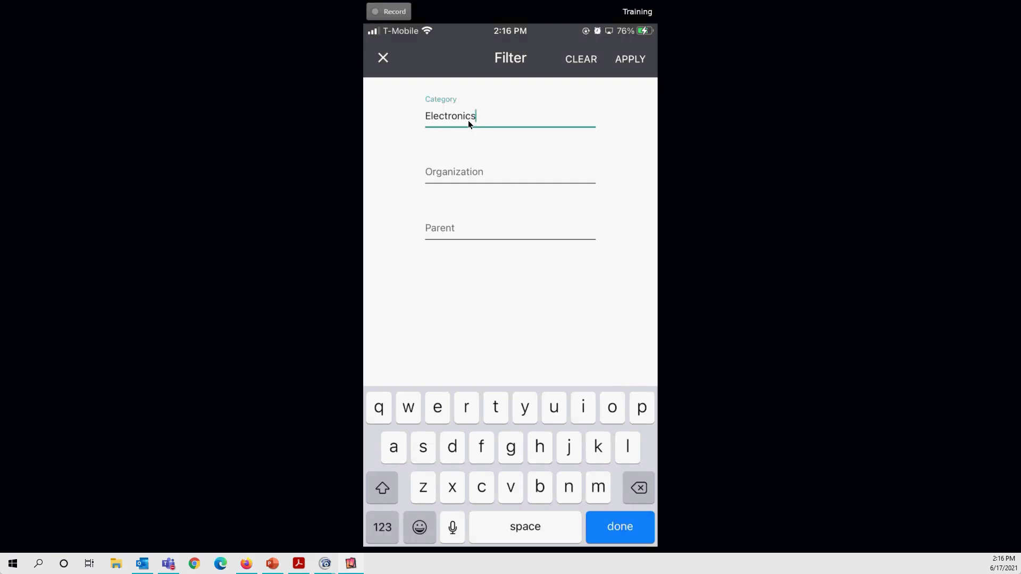
{"action": "left_click", "coordinate": [632, 62]}
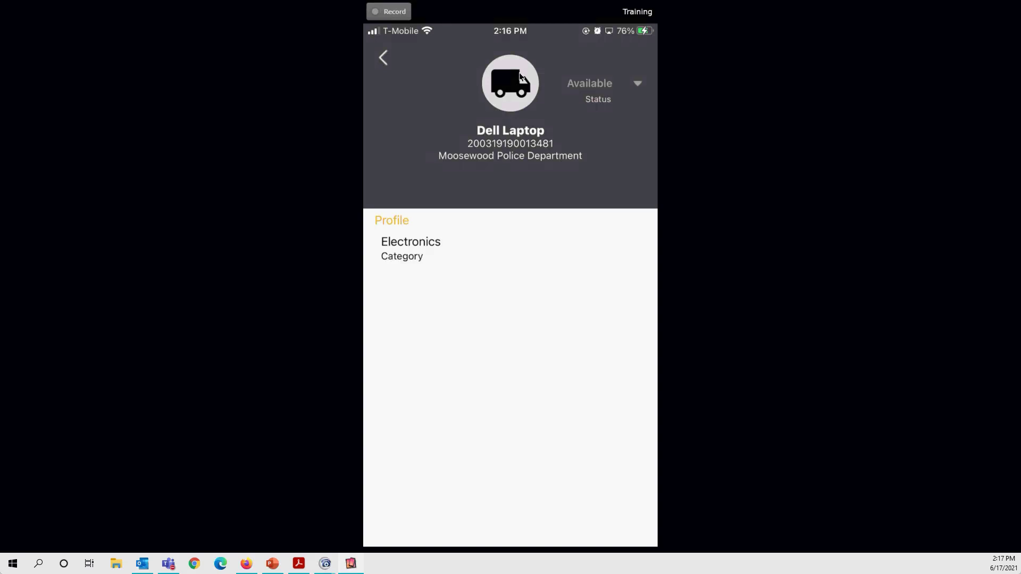
{"action": "left_click", "coordinate": [506, 66]}
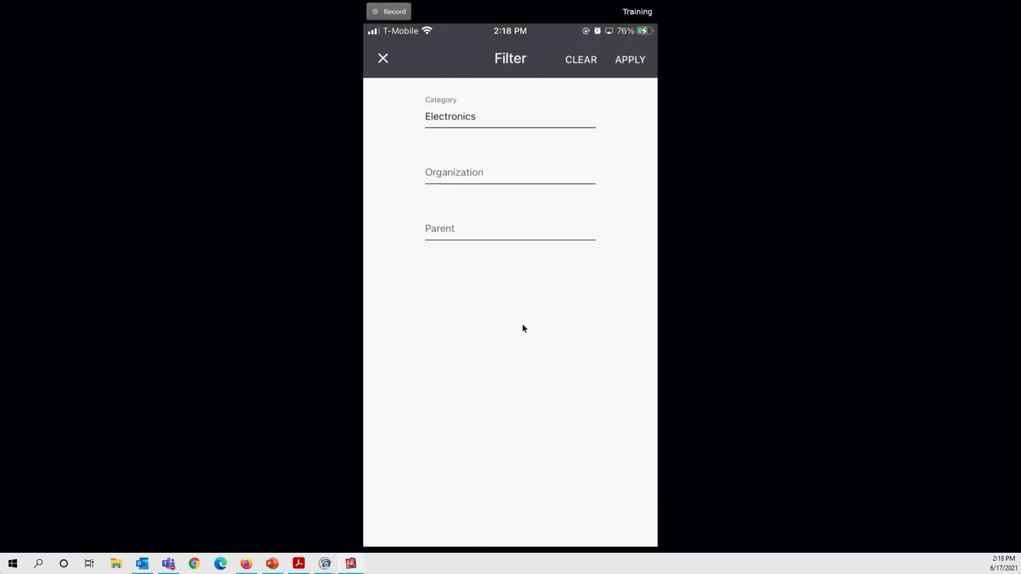
- Replace the Electronics filter with a Parent filter chosen from the suggestions for "f" and browse the filtered equipment
{"action": "left_click", "coordinate": [569, 62]}
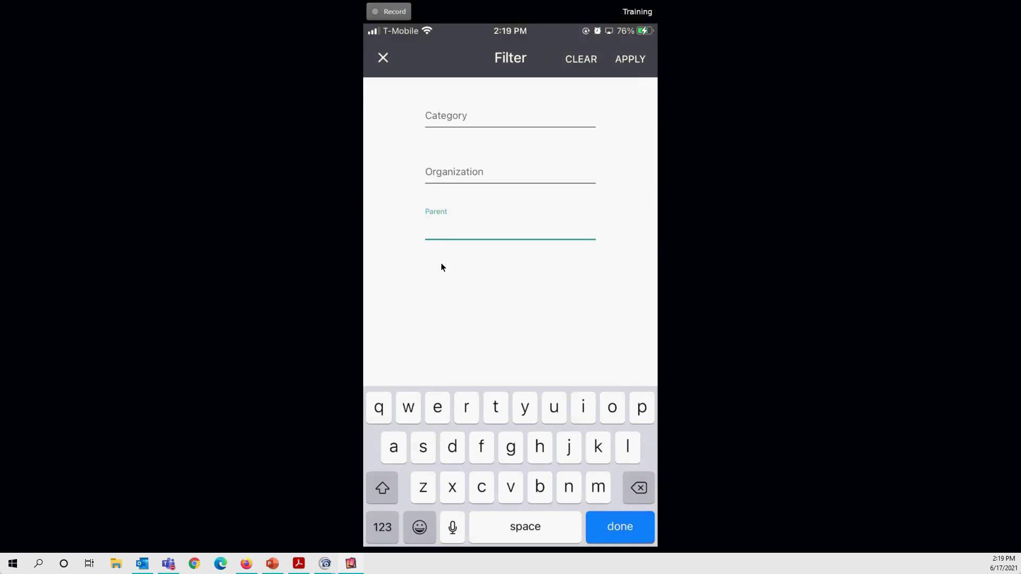
{"action": "type", "text": "f"}
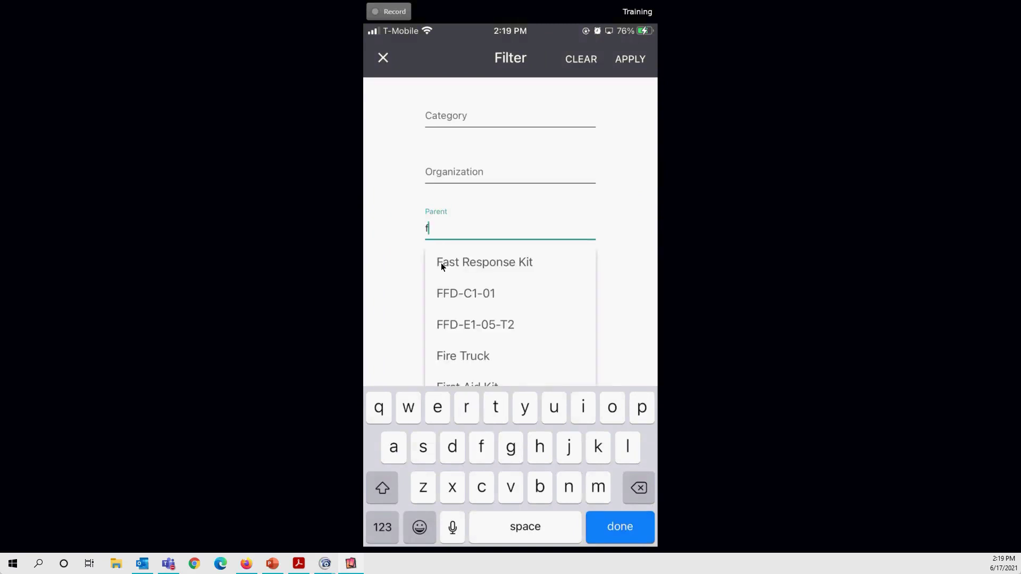
{"action": "scroll", "coordinate": [441, 263], "scroll_direction": "down", "scroll_amount": 1}
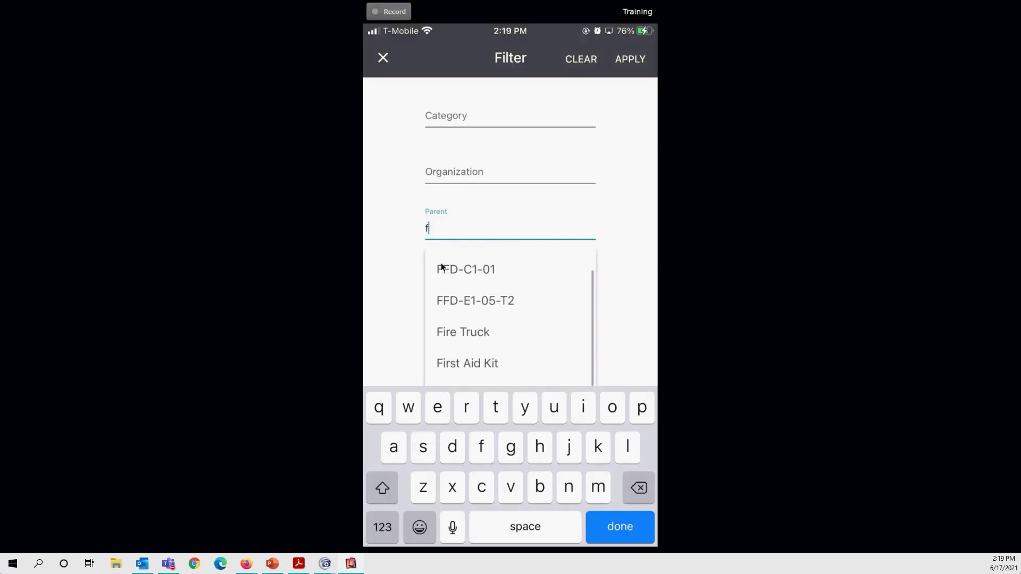
{"action": "scroll", "coordinate": [441, 266], "scroll_direction": "up", "scroll_amount": 1}
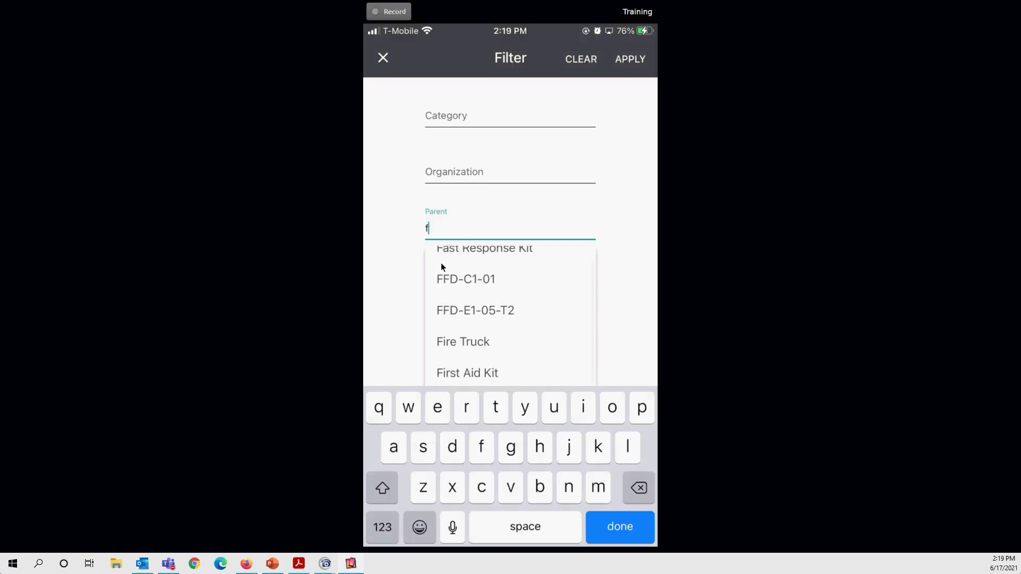
{"action": "scroll", "coordinate": [442, 263], "scroll_direction": "up", "scroll_amount": 1}
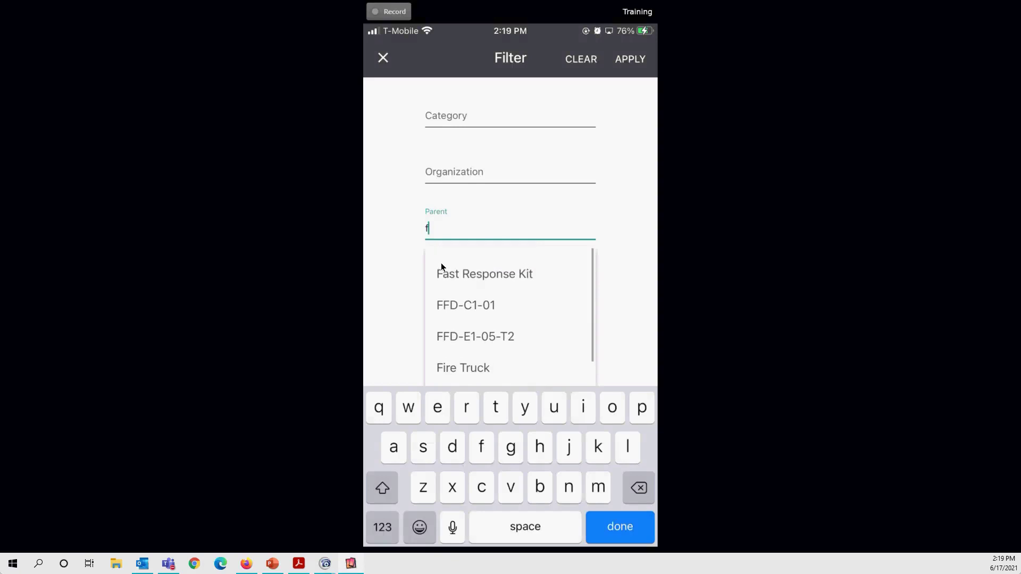
{"action": "left_click", "coordinate": [441, 263]}
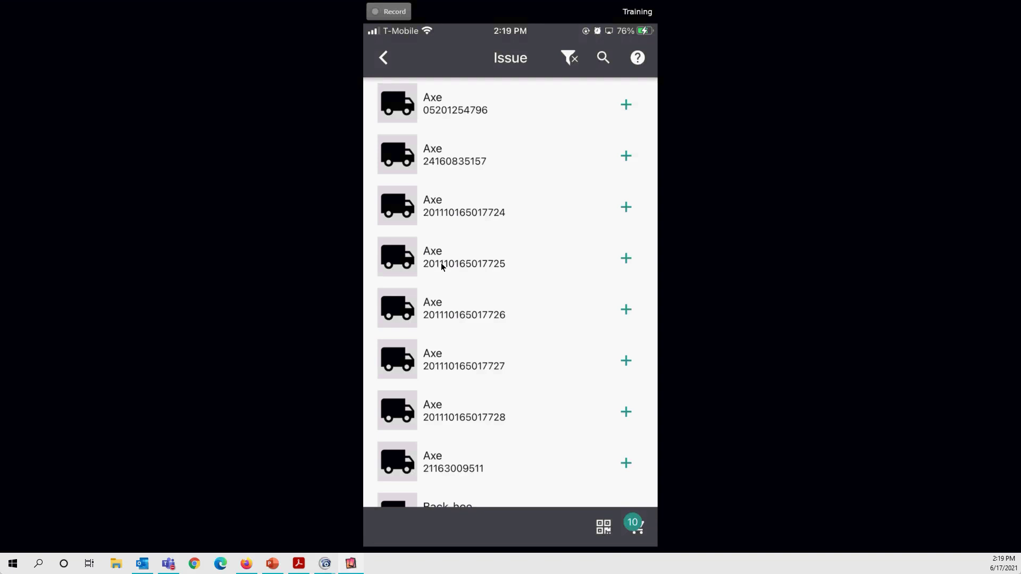
{"action": "scroll", "coordinate": [441, 266], "scroll_direction": "down", "scroll_amount": 10}
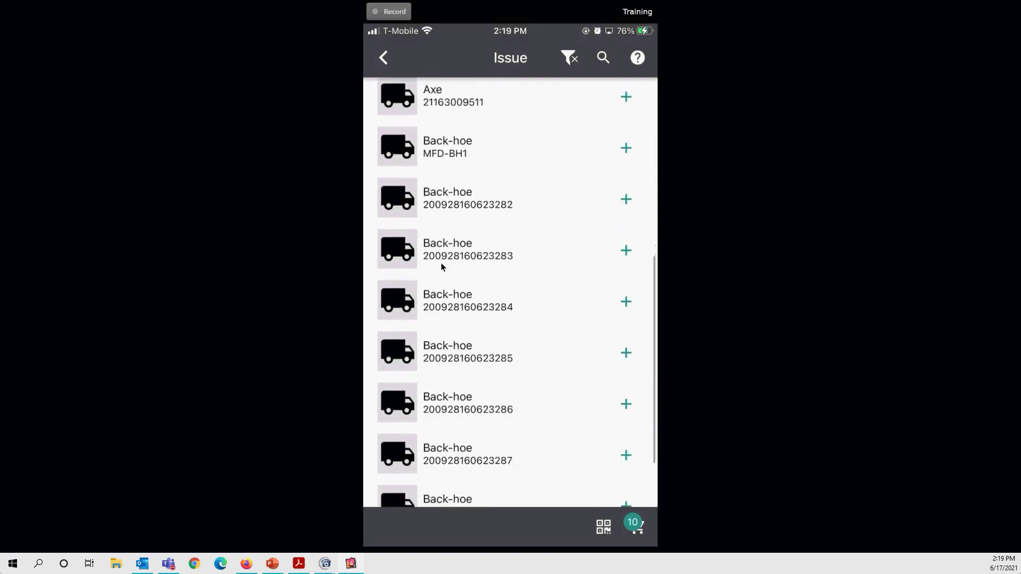
{"action": "scroll", "coordinate": [441, 266], "scroll_direction": "up", "scroll_amount": 10}
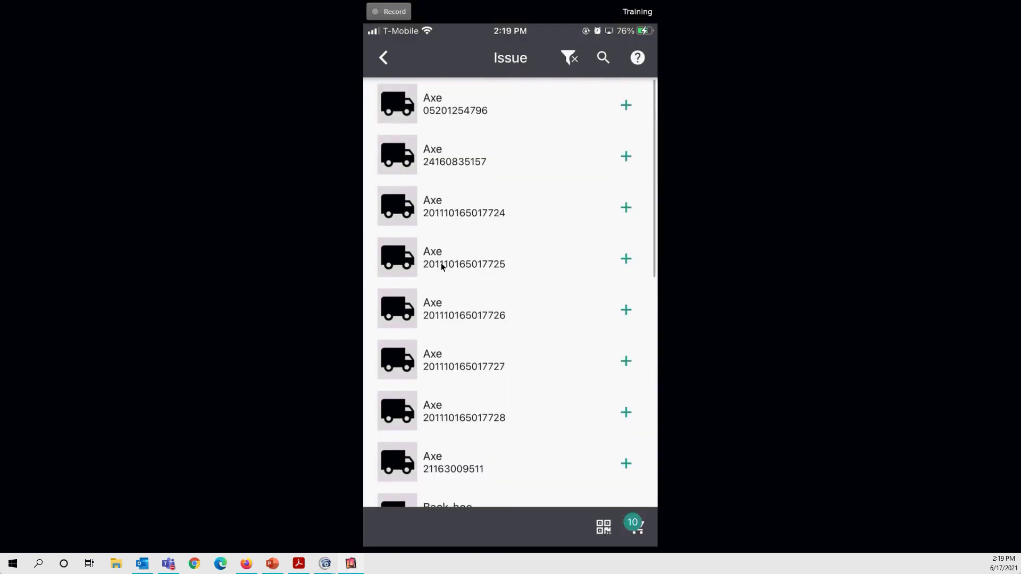
- Add the out-of-service item to the cart with a status change, add 2 of the 6V Battery and enter quantity 1 for the next supply
{"action": "scroll", "coordinate": [442, 266], "scroll_direction": "down", "scroll_amount": 10}
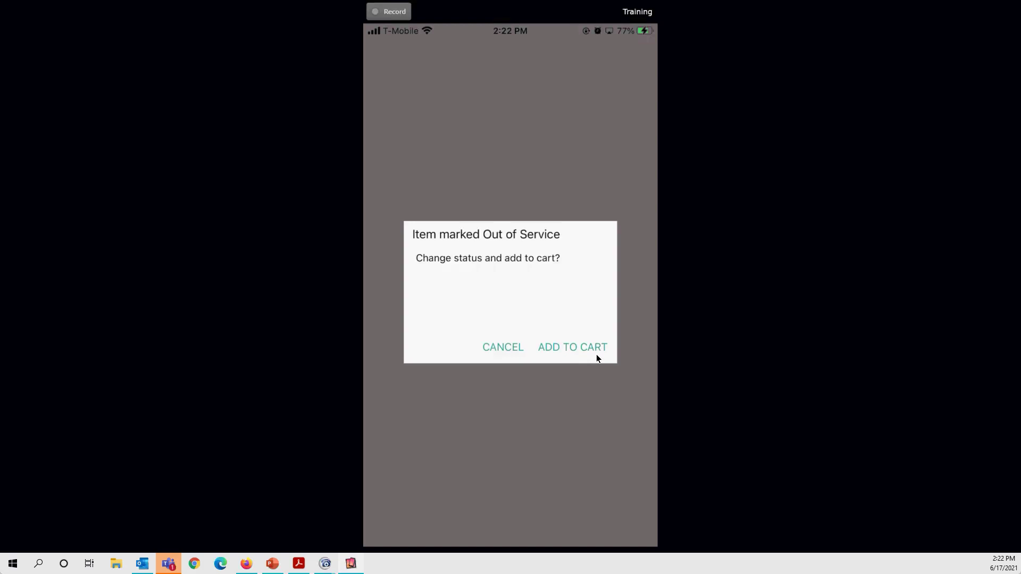
{"action": "left_click", "coordinate": [596, 354]}
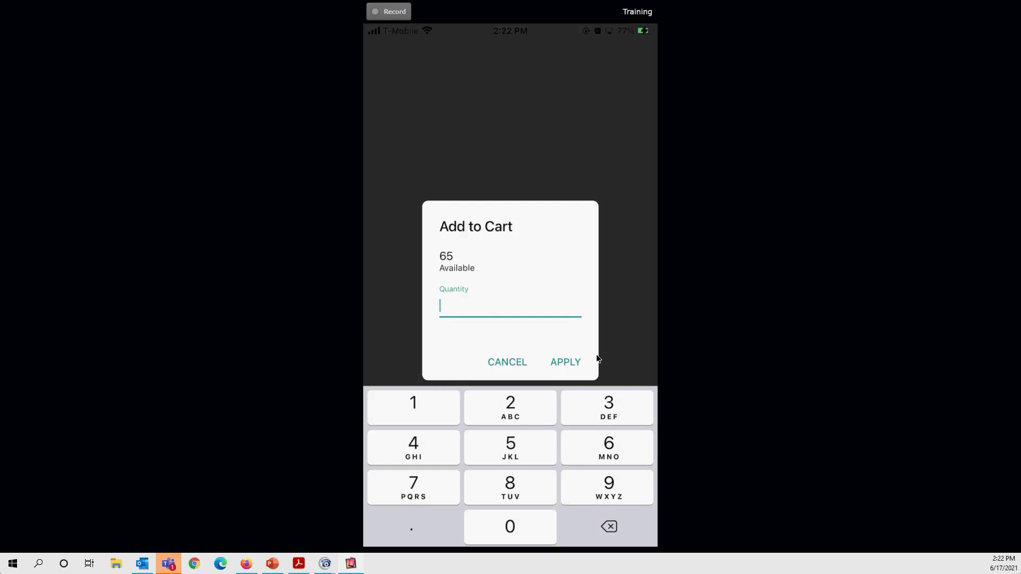
{"action": "type", "text": "2"}
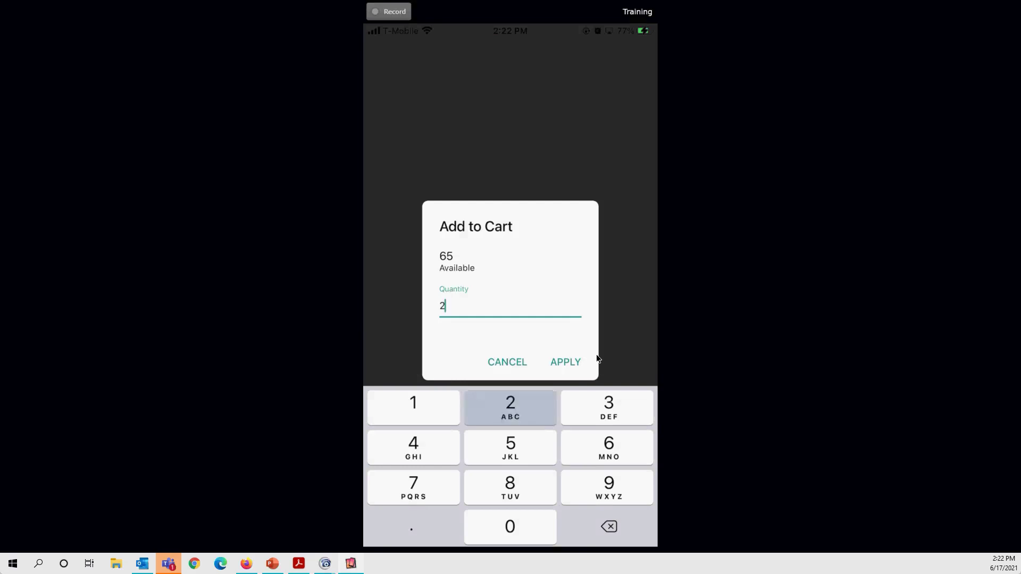
{"action": "left_click", "coordinate": [566, 362]}
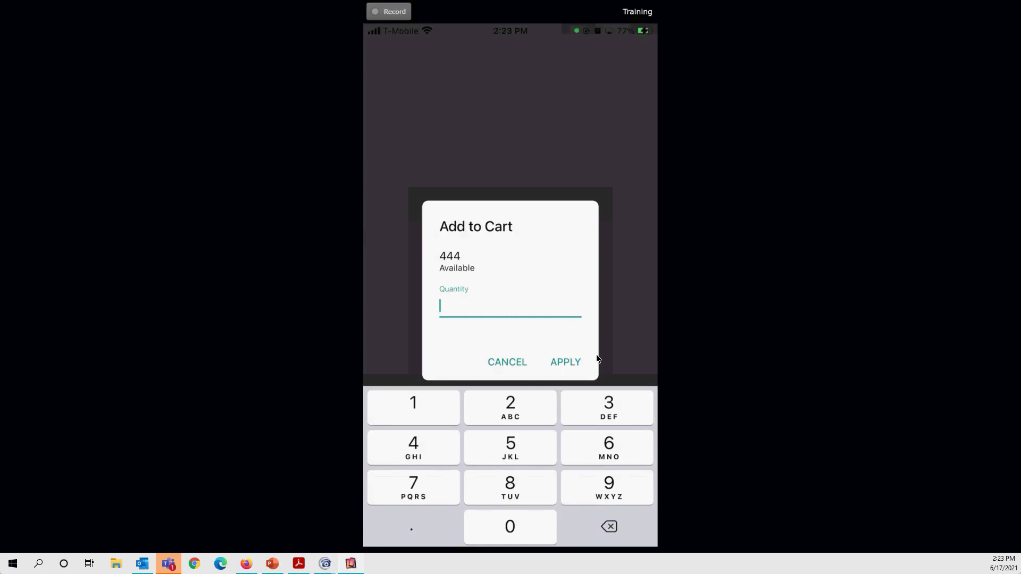
{"action": "type", "text": "1"}
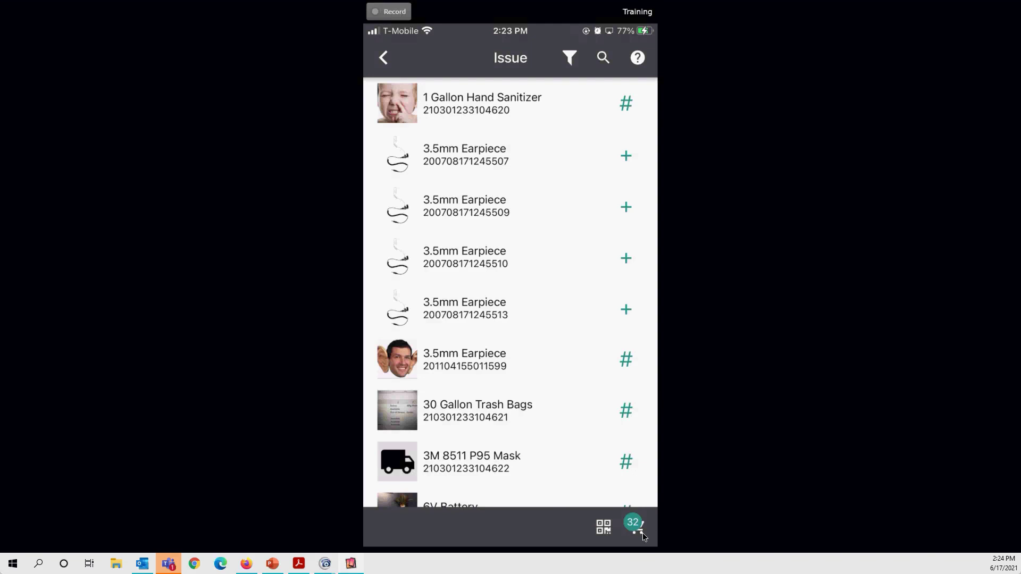
- Open the issue cart and search the person list by a recipient's first name
{"action": "left_click", "coordinate": [639, 530]}
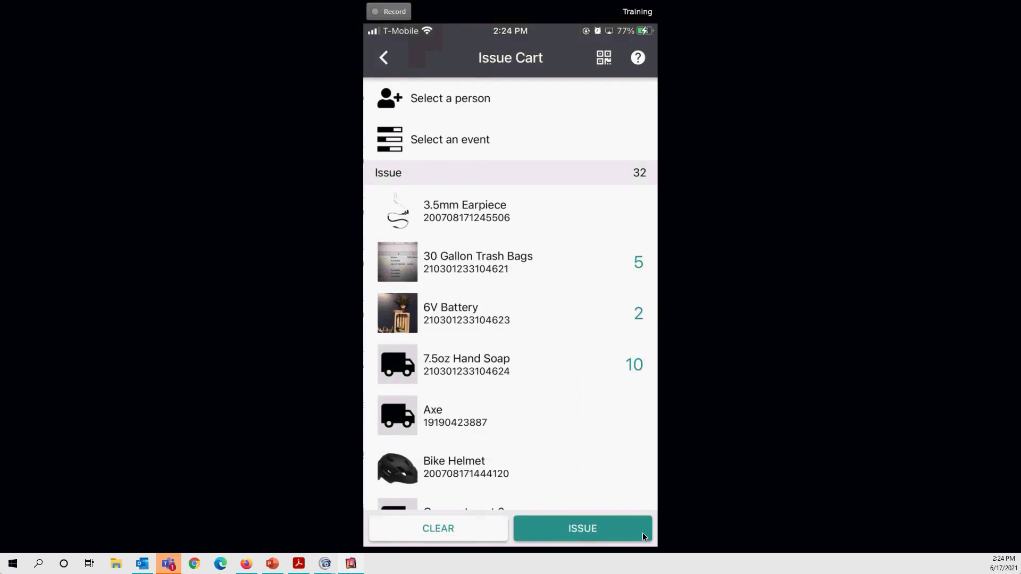
{"action": "left_click", "coordinate": [639, 68]}
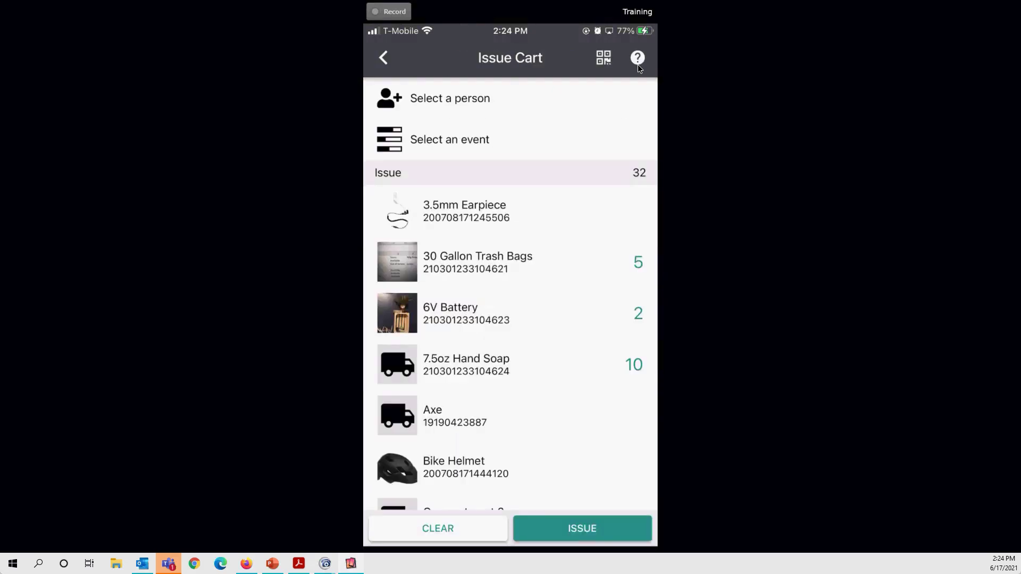
{"action": "left_click", "coordinate": [501, 100]}
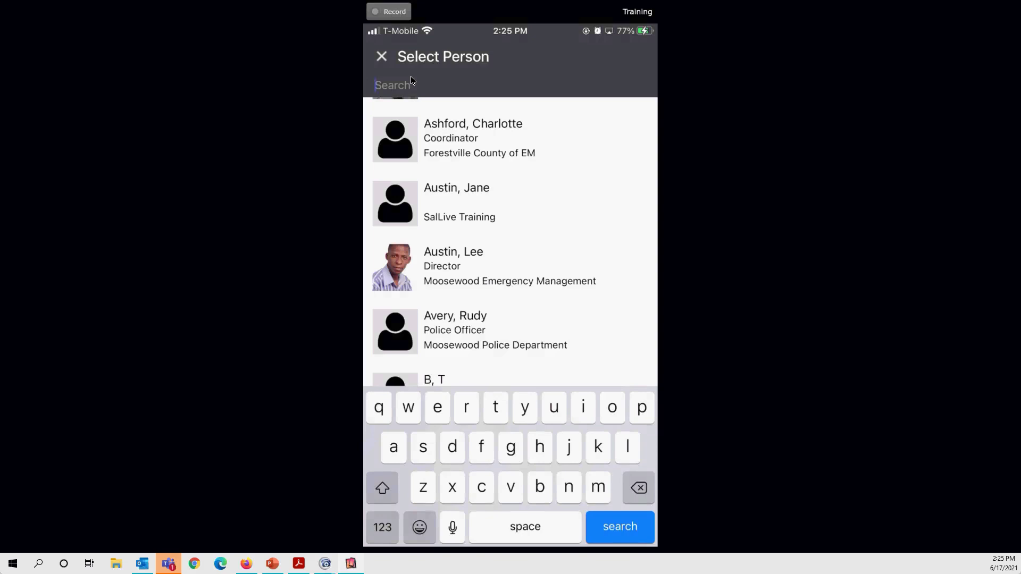
{"action": "type", "text": "andrew"}
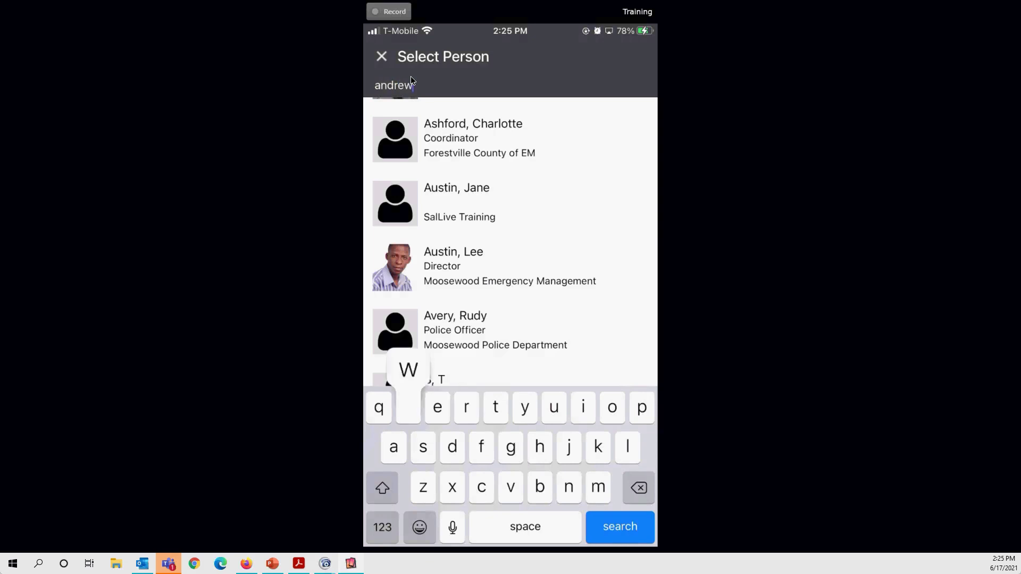
{"action": "key", "text": "Return"}
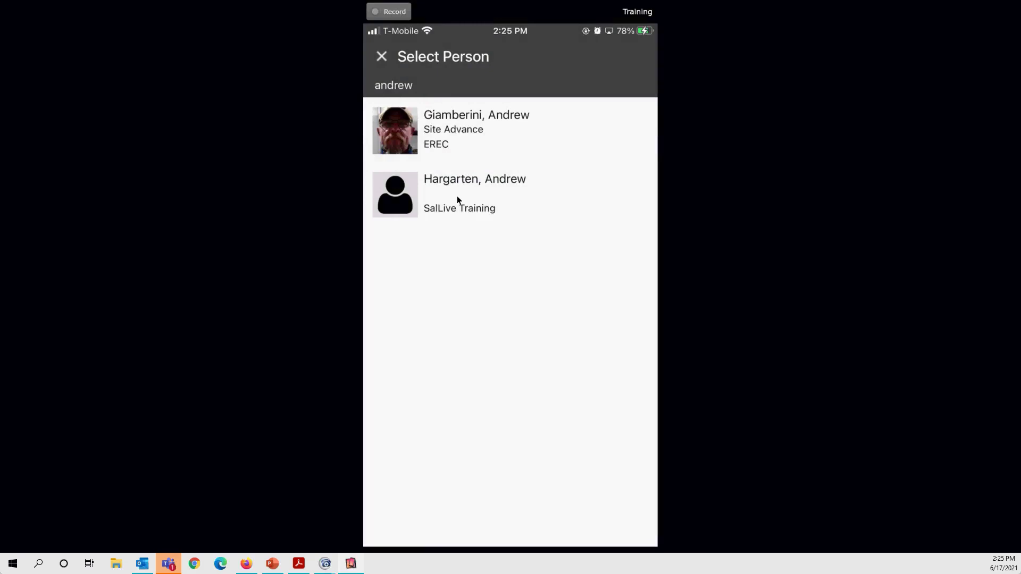
- Replace the first-name search in the person list with a search by last name
{"action": "key", "text": "BackSpace"}
{"action": "key", "text": "BackSpace"}
{"action": "key", "text": "BackSpace"}
{"action": "key", "text": "BackSpace"}
{"action": "key", "text": "BackSpace"}
{"action": "key", "text": "BackSpace"}
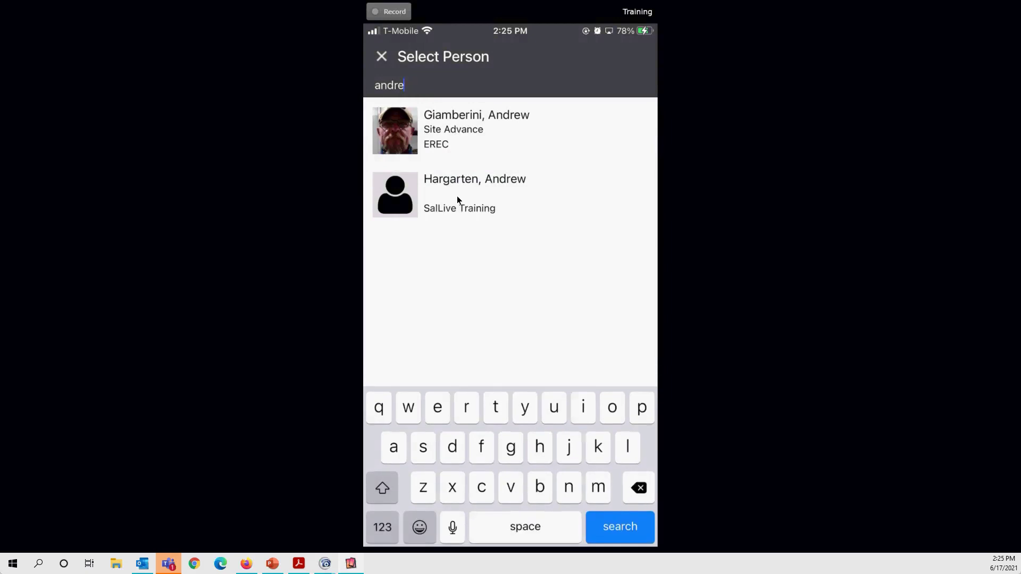
{"action": "type", "text": "grile"}
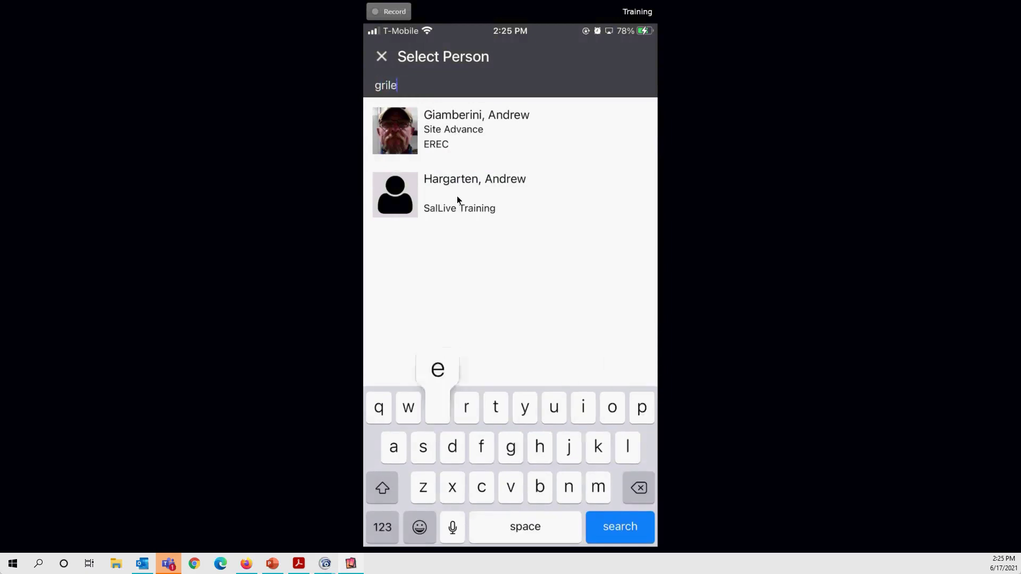
{"action": "key", "text": "Return"}
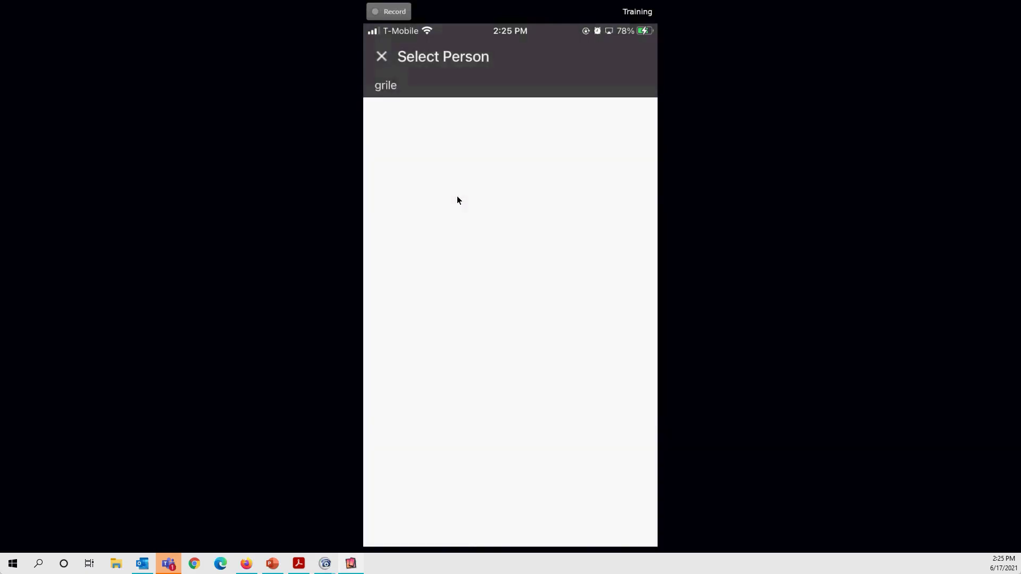
- Search the person list by a different first name and assign the matching person as the cart's recipient
{"action": "key", "text": "BackSpace"}
{"action": "key", "text": "BackSpace"}
{"action": "key", "text": "BackSpace"}
{"action": "key", "text": "BackSpace"}
{"action": "key", "text": "BackSpace"}
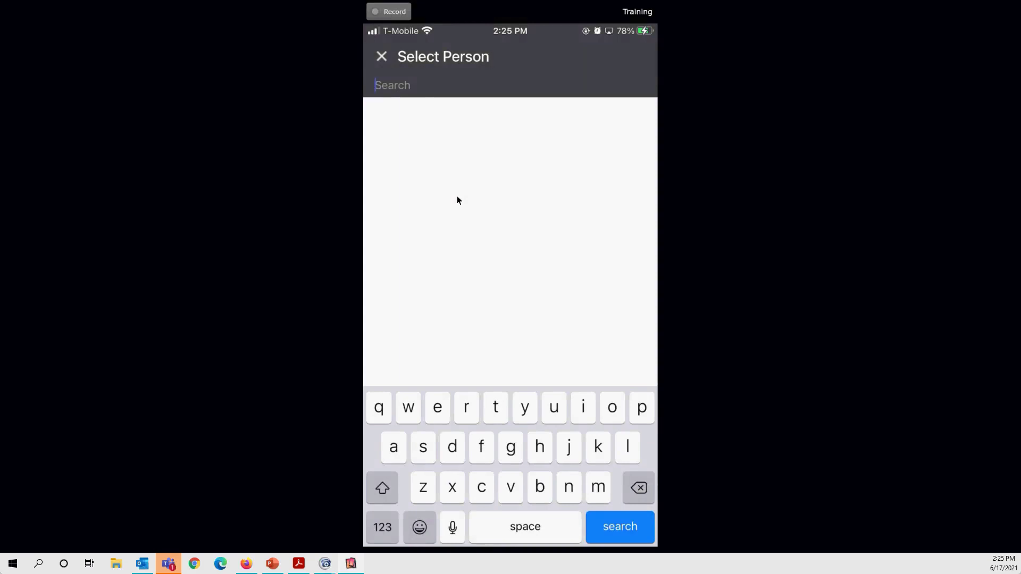
{"action": "type", "text": "eric"}
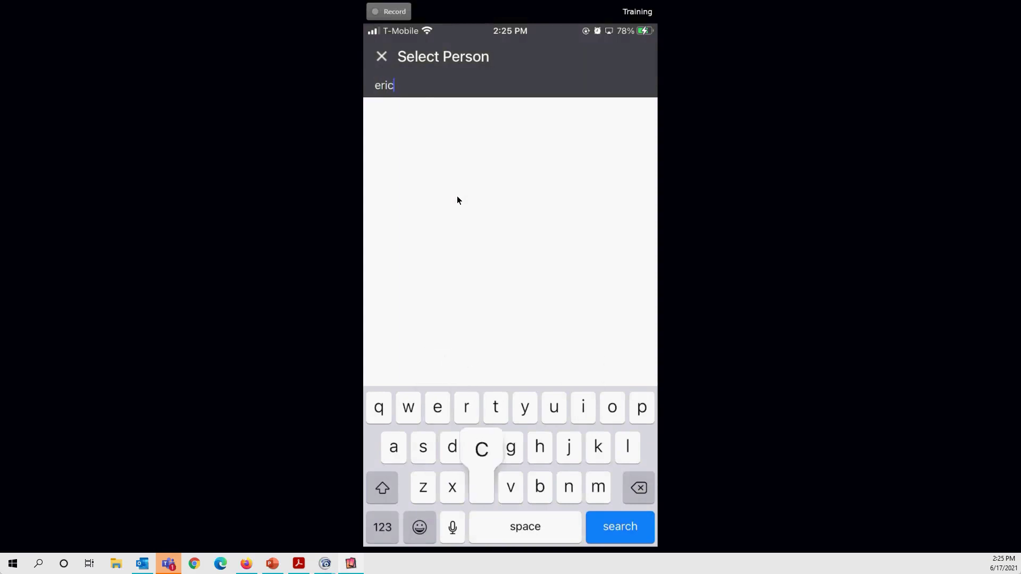
{"action": "key", "text": "Return"}
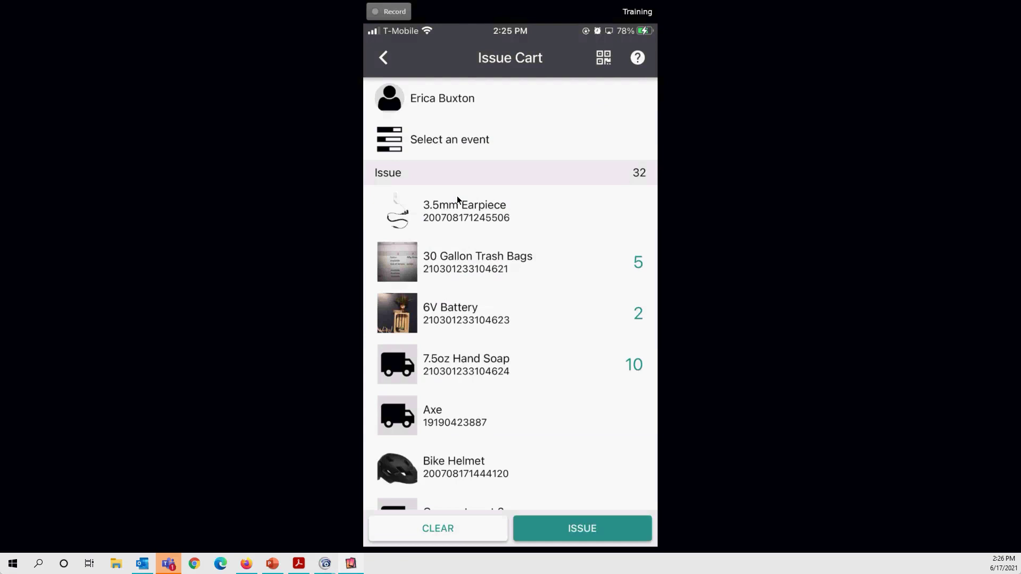
- Change the cart's recipient by scanning another person's tag and assign the event Drill_061021 to the issue
{"action": "left_click", "coordinate": [613, 63]}
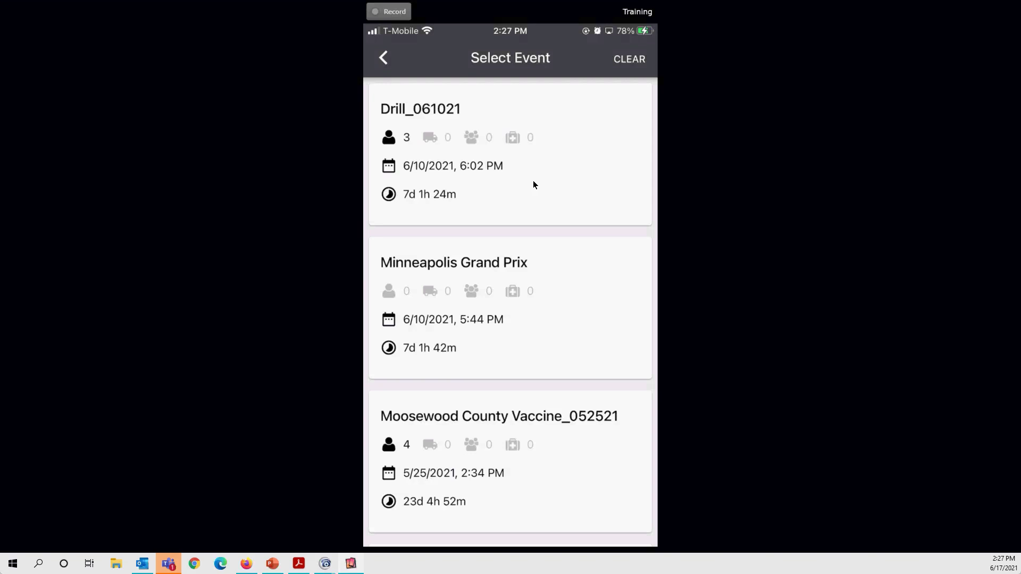
{"action": "left_click", "coordinate": [533, 182]}
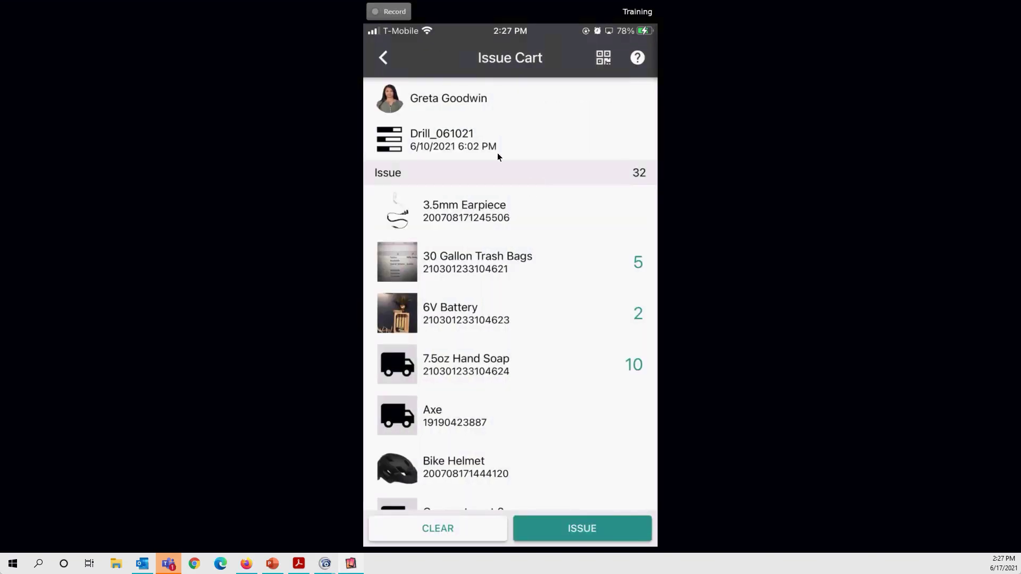
{"action": "left_click", "coordinate": [405, 135]}
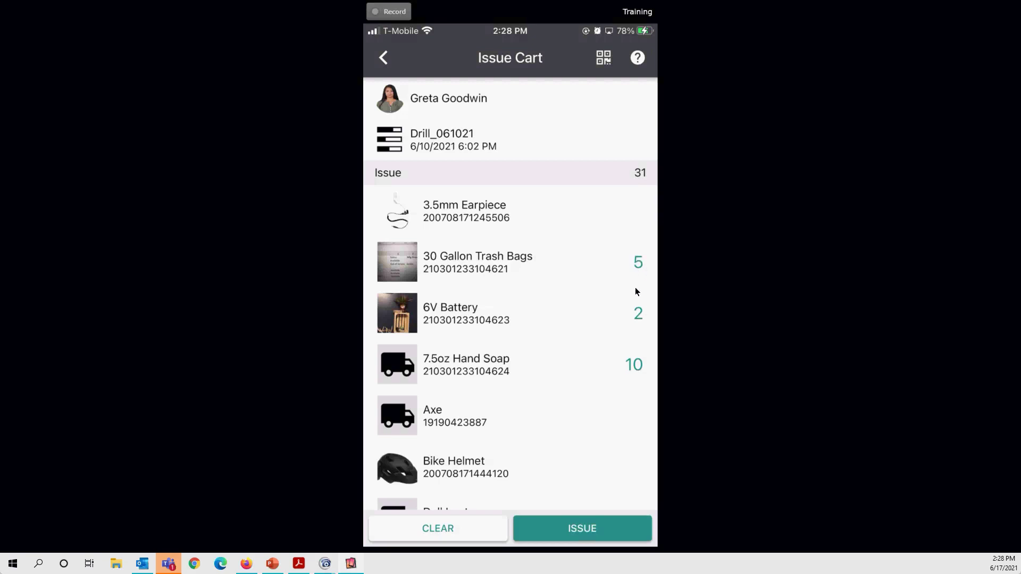
- Set the 6V Battery's quantity to issue to 4 and issue the items in the cart
{"action": "left_click", "coordinate": [639, 329]}
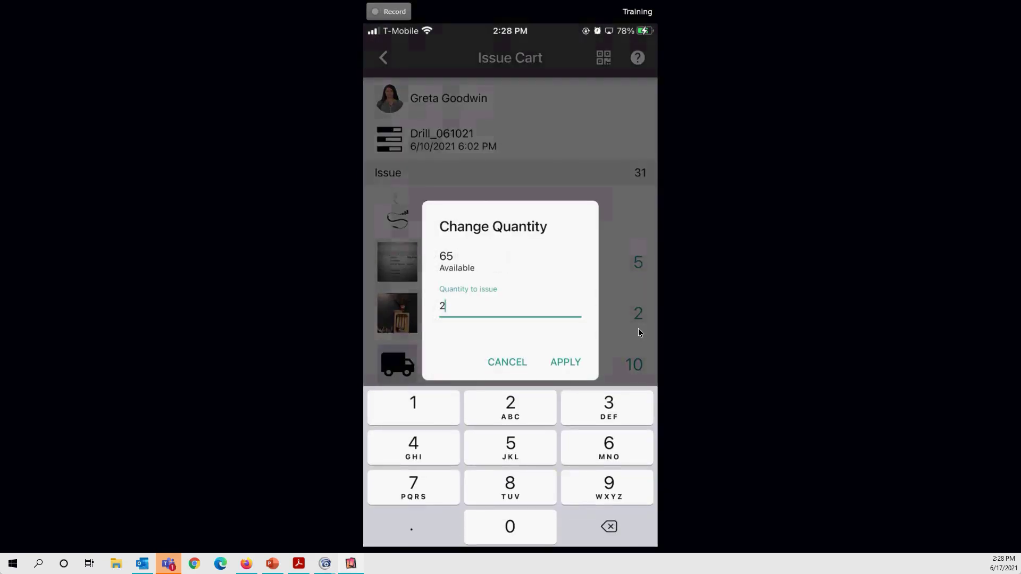
{"action": "key", "text": "BackSpace"}
{"action": "type", "text": "4"}
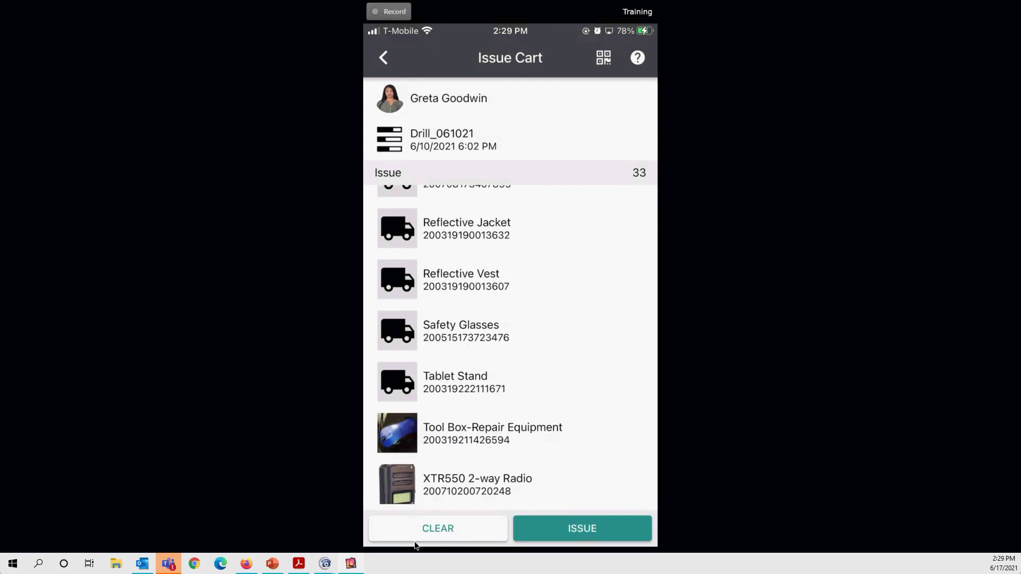
{"action": "left_click", "coordinate": [440, 529]}
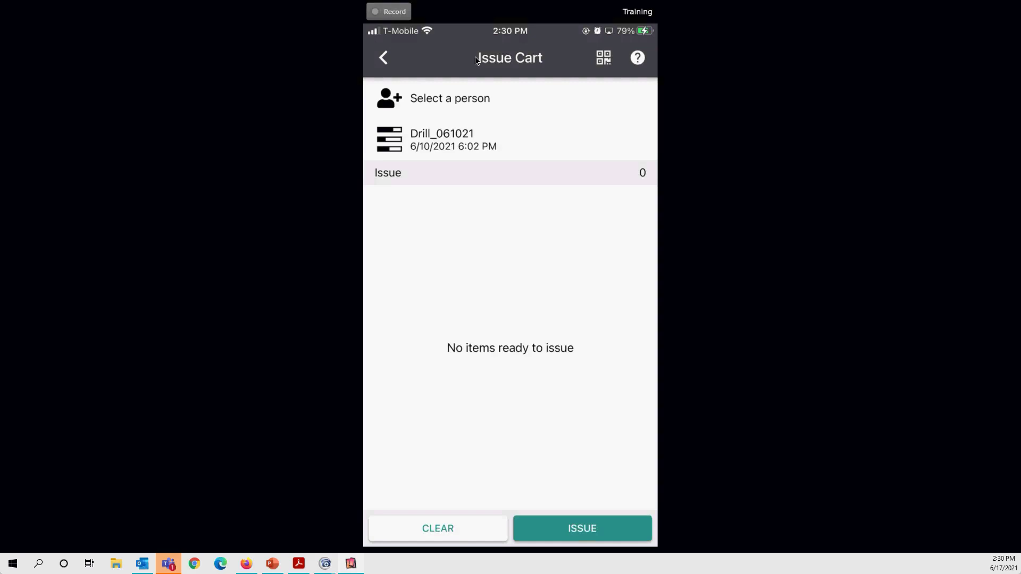
- Leave the issue screens for the equipment return list and collect the Ambulance and other issued items, including a scanned one
{"action": "left_click", "coordinate": [372, 55]}
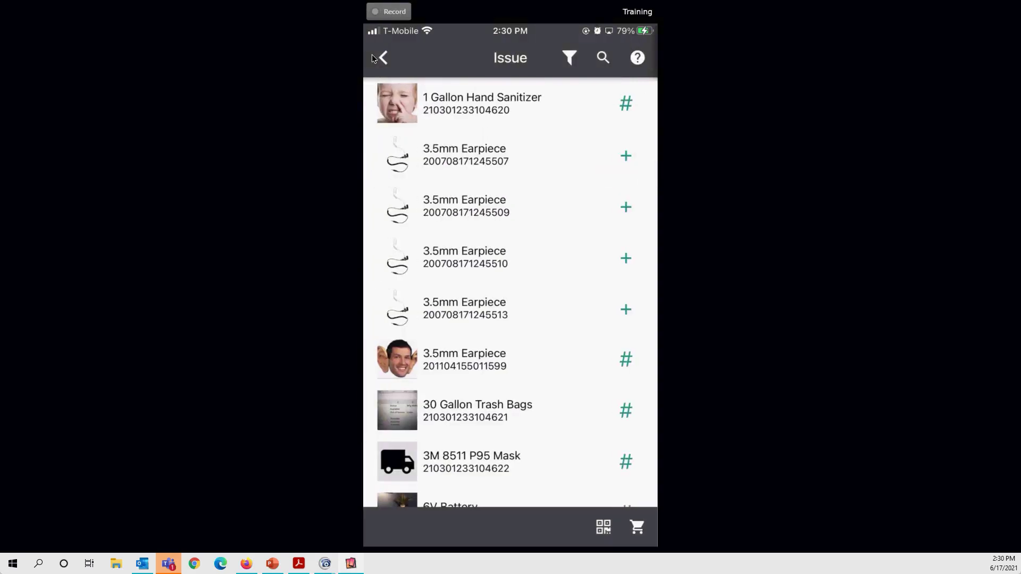
{"action": "left_click", "coordinate": [372, 55]}
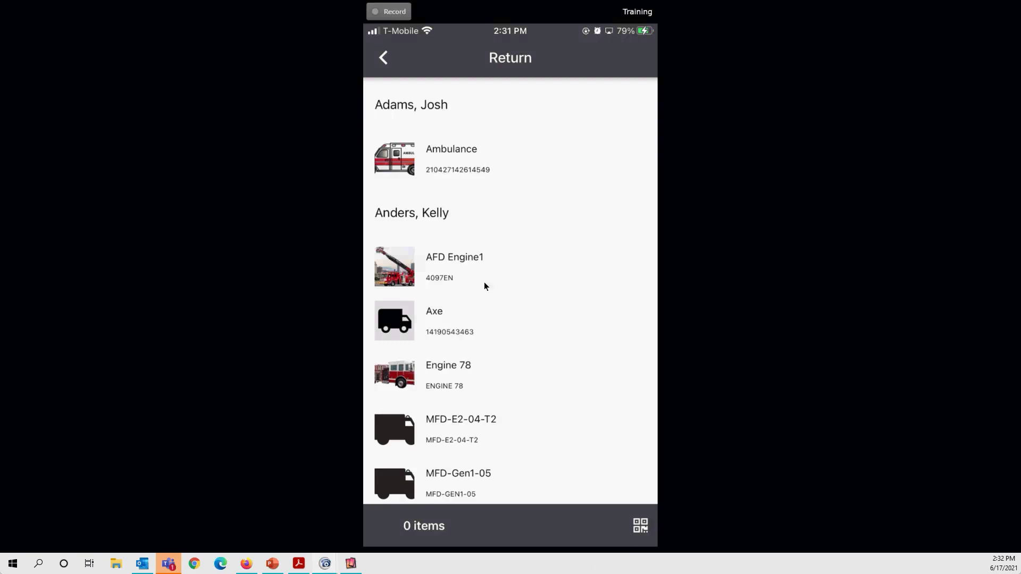
{"action": "left_click", "coordinate": [432, 151]}
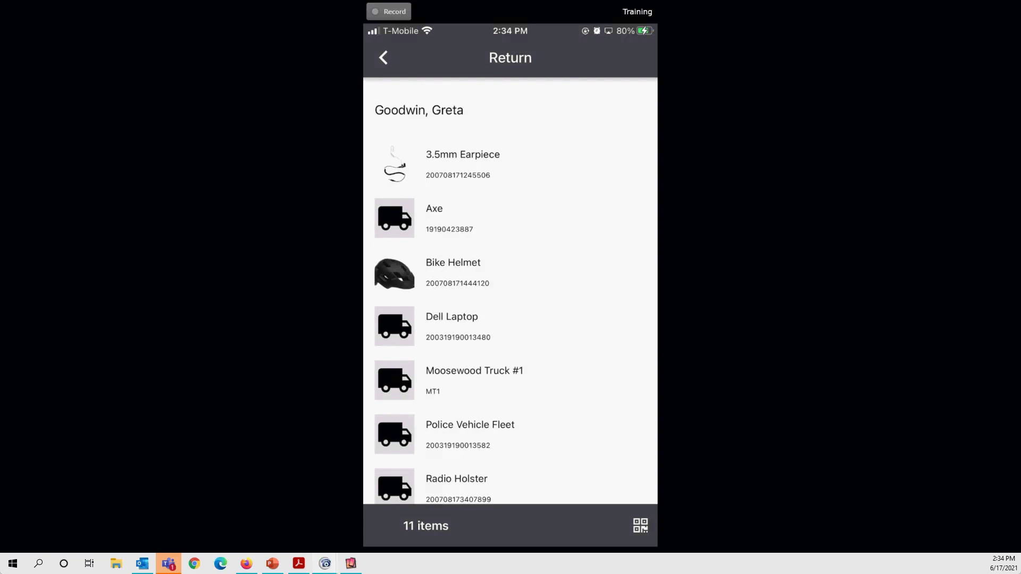
{"action": "left_click", "coordinate": [649, 525]}
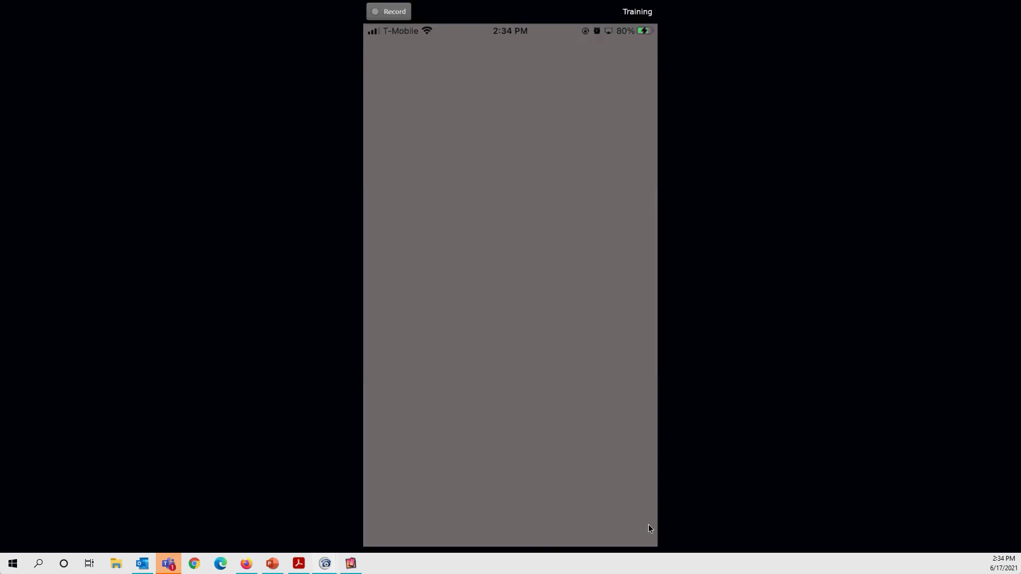
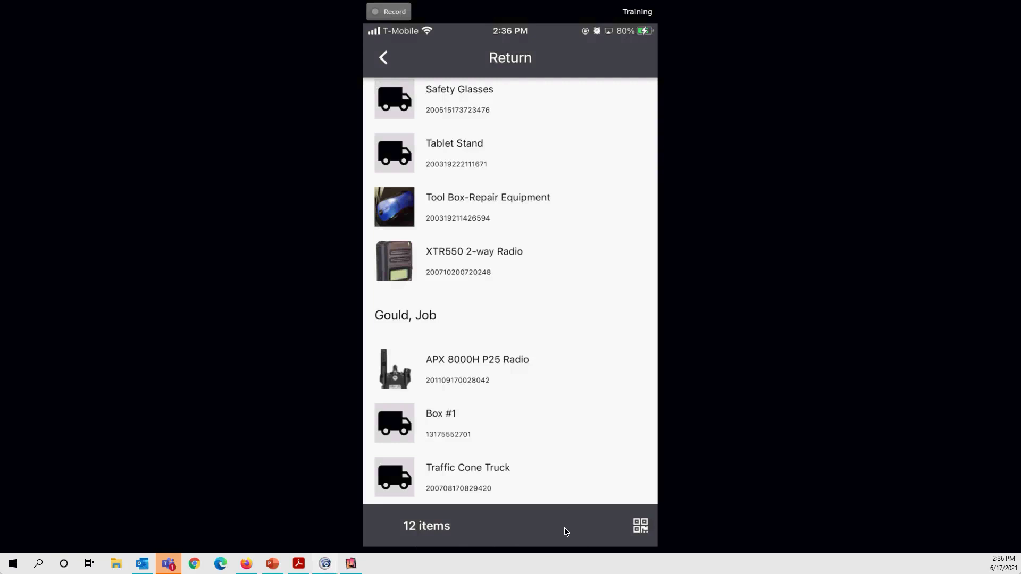
{"action": "left_click", "coordinate": [411, 528]}
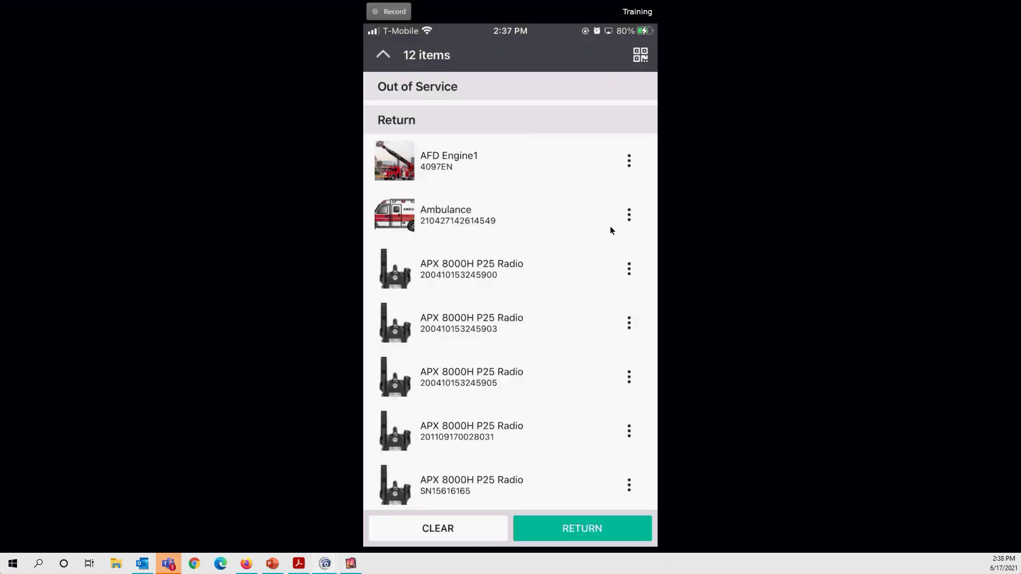
{"action": "left_click", "coordinate": [630, 278]}
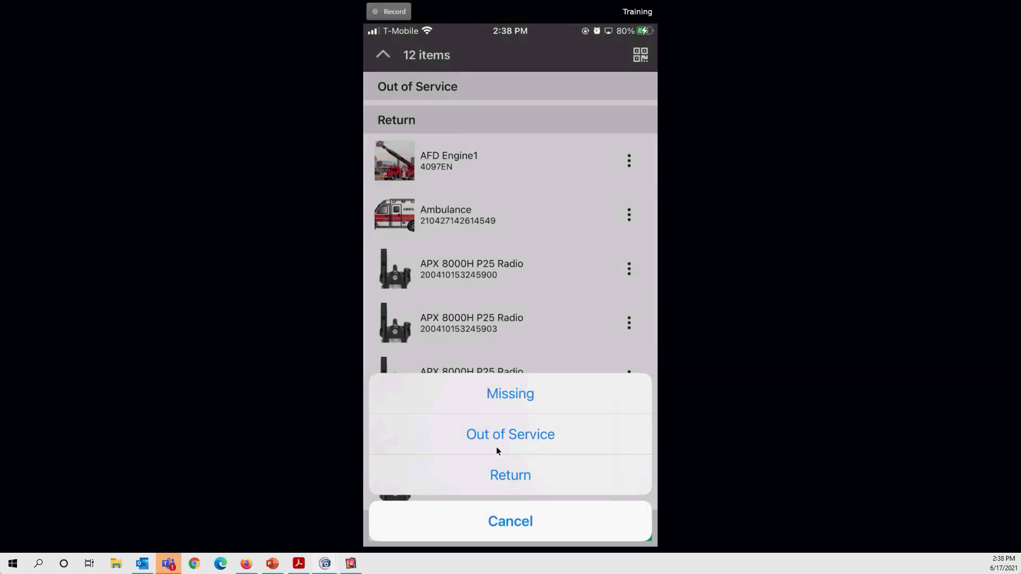
{"action": "left_click", "coordinate": [513, 420]}
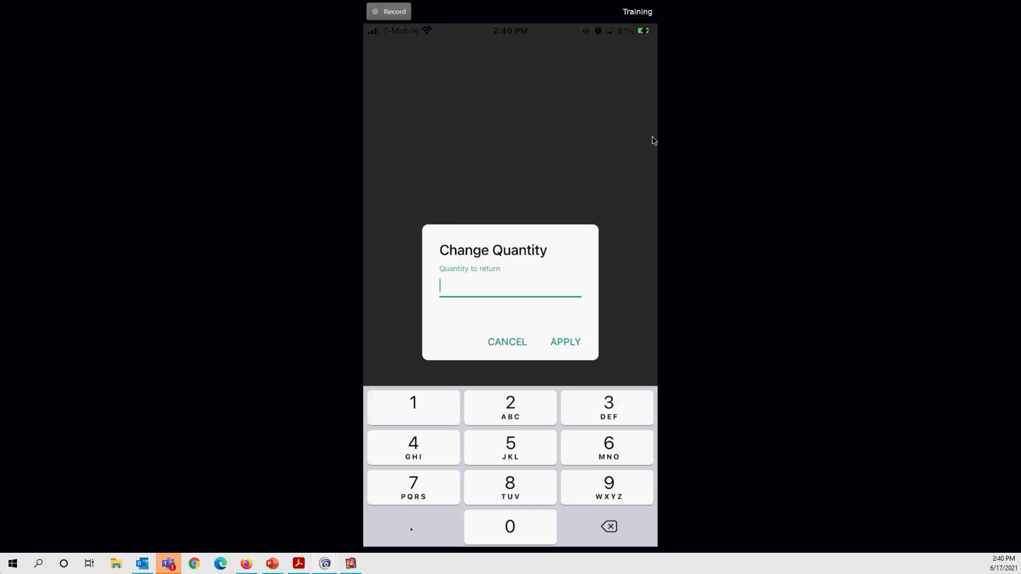
- Add AAA Batteries to the return with quantity 5, revise the quantity to 6 and return the collected items
{"action": "type", "text": "5"}
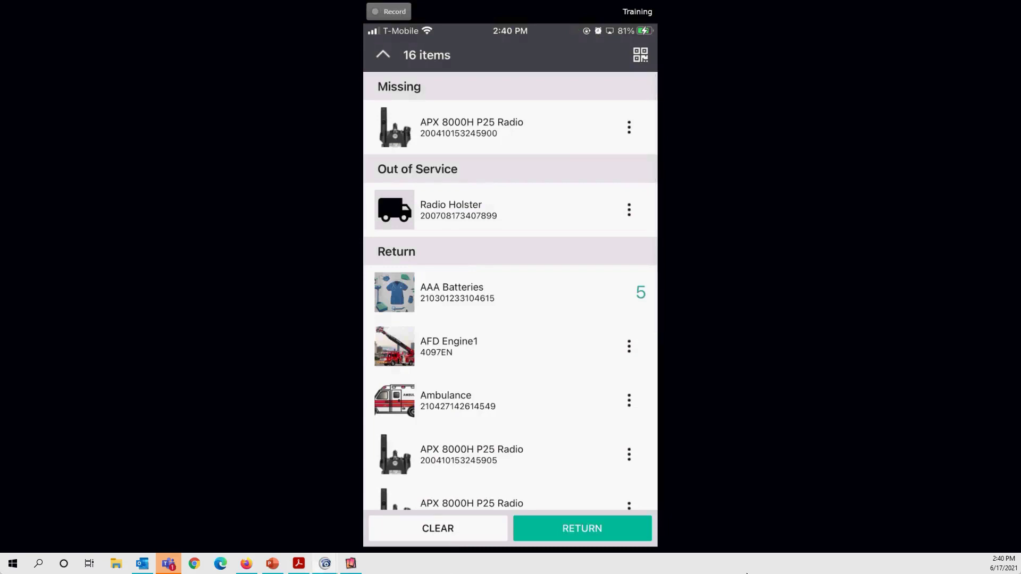
{"action": "left_click", "coordinate": [640, 295]}
{"action": "key", "text": "BackSpace"}
{"action": "type", "text": "6"}
{"action": "key", "text": "Return"}
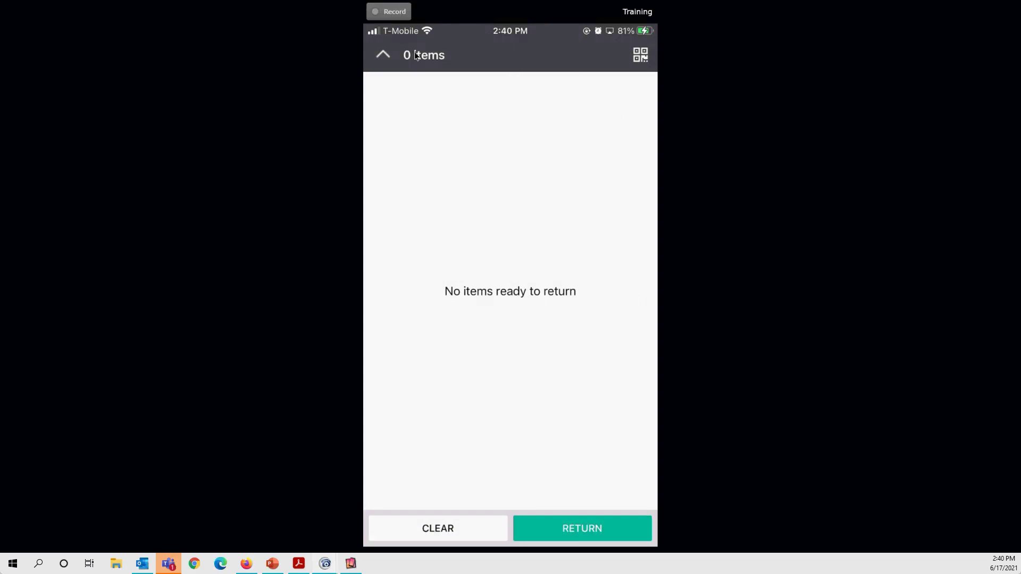
- Leave the return screens for the inventory home and open the 30 Gallon Trash Bags record through Adjust Item
{"action": "left_click", "coordinate": [382, 55]}
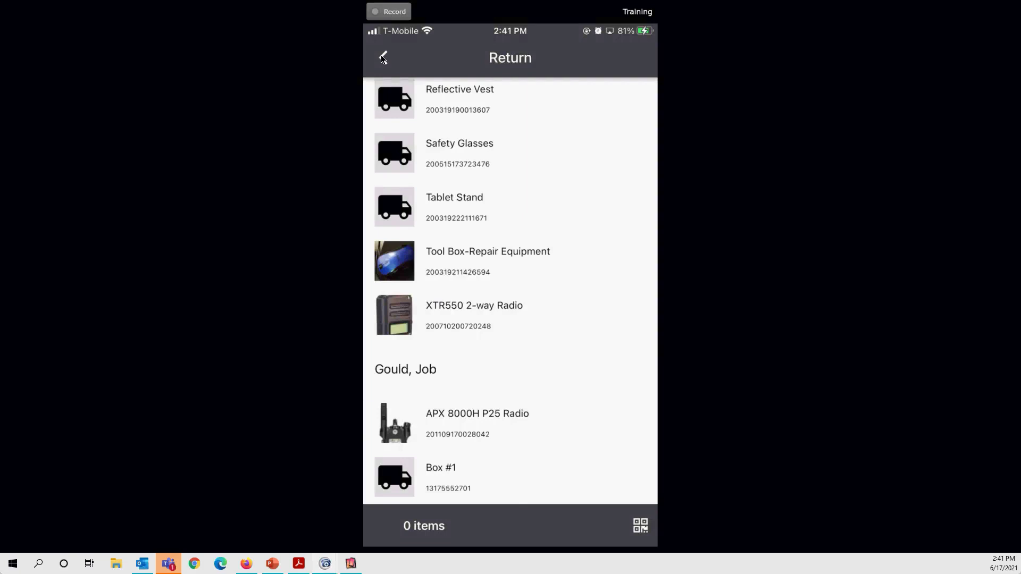
{"action": "left_click", "coordinate": [382, 57]}
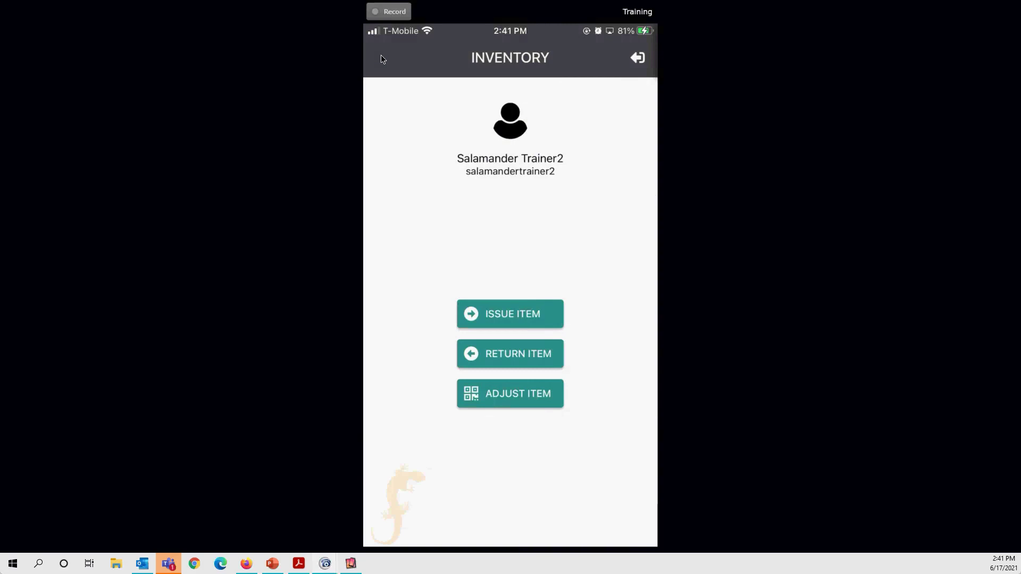
{"action": "left_click", "coordinate": [459, 384]}
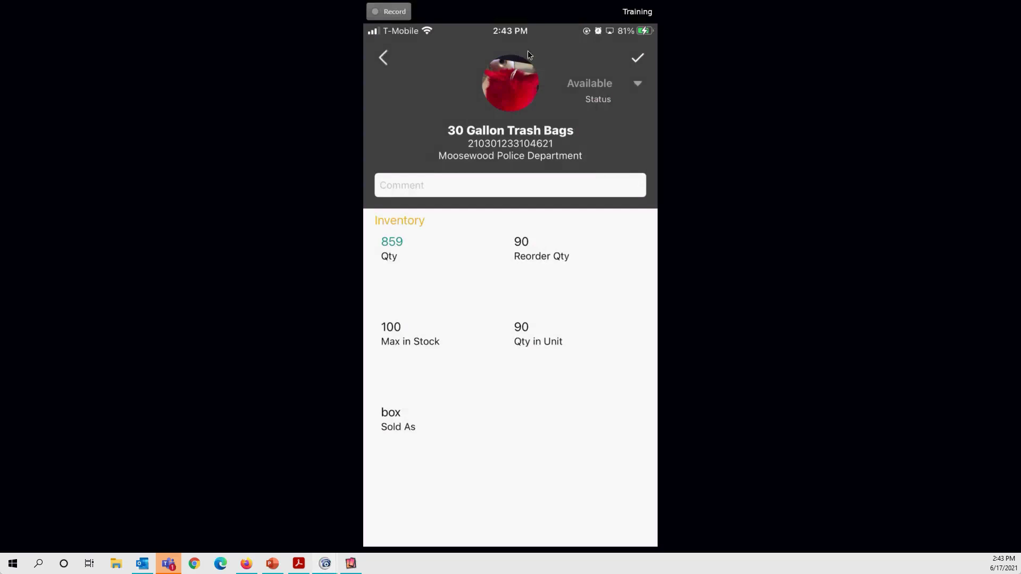
- Set the quantity of 30 Gallon Trash Bags to 865 and enter the comment "found more"
{"action": "left_click", "coordinate": [393, 247]}
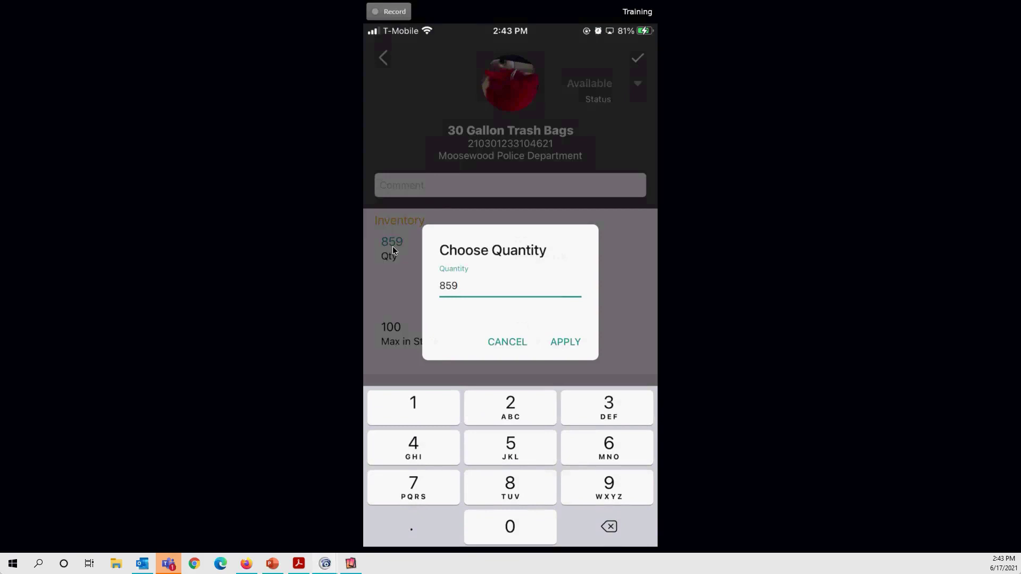
{"action": "key", "text": "BackSpace"}
{"action": "key", "text": "BackSpace"}
{"action": "type", "text": "65"}
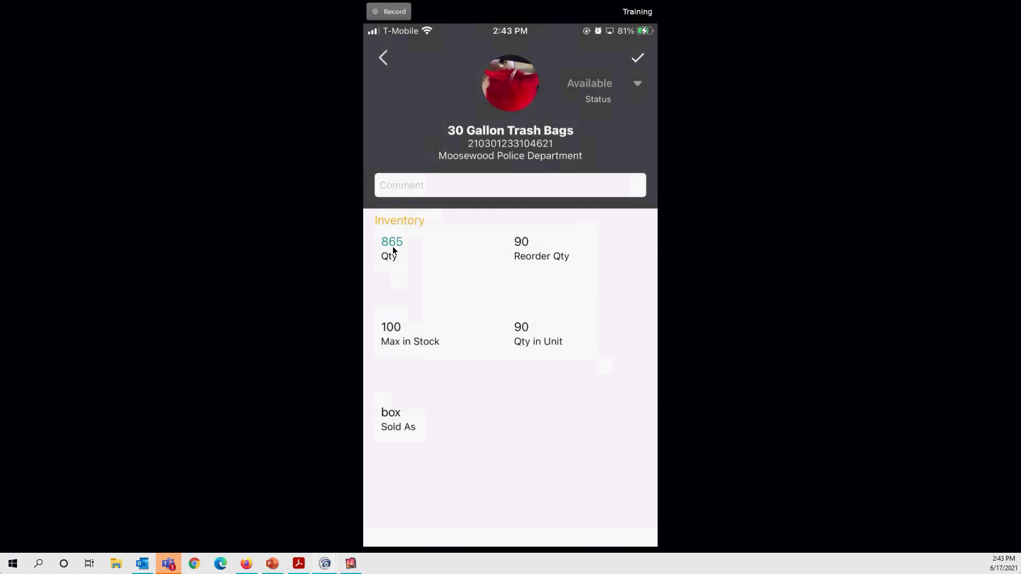
{"action": "left_click", "coordinate": [421, 184]}
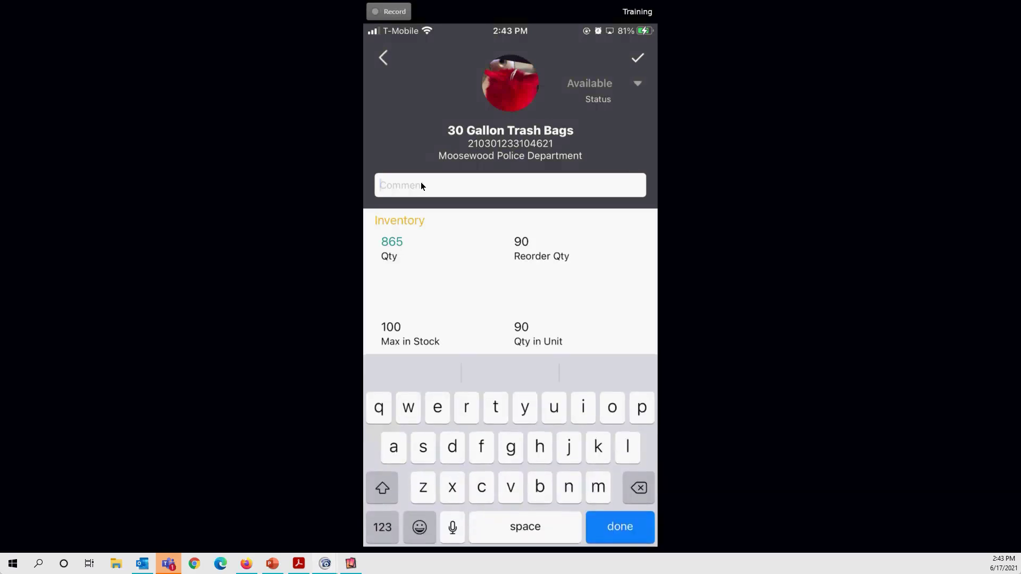
{"action": "type", "text": "fou"}
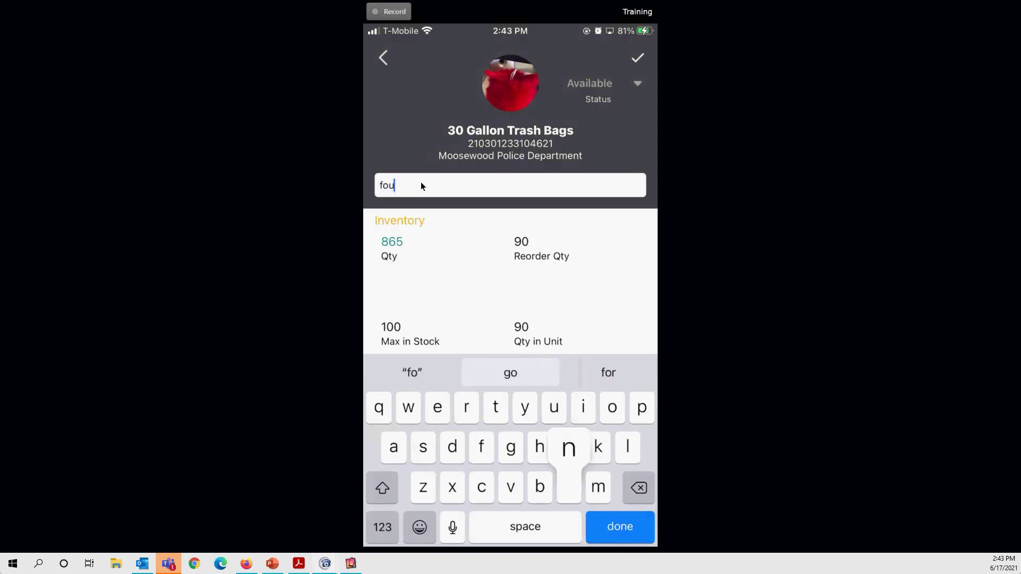
{"action": "type", "text": "nd more"}
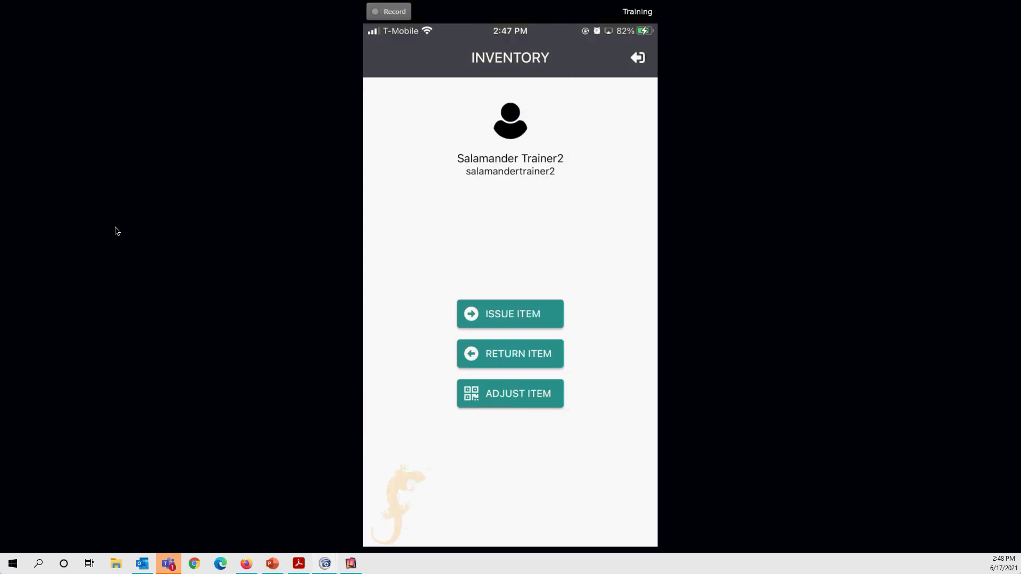
- Switch to SalamanderLive in the browser and sign in with the saved trainer username and password
{"action": "left_click_drag", "start_coordinate": [522, 21], "coordinate": [11, 41]}
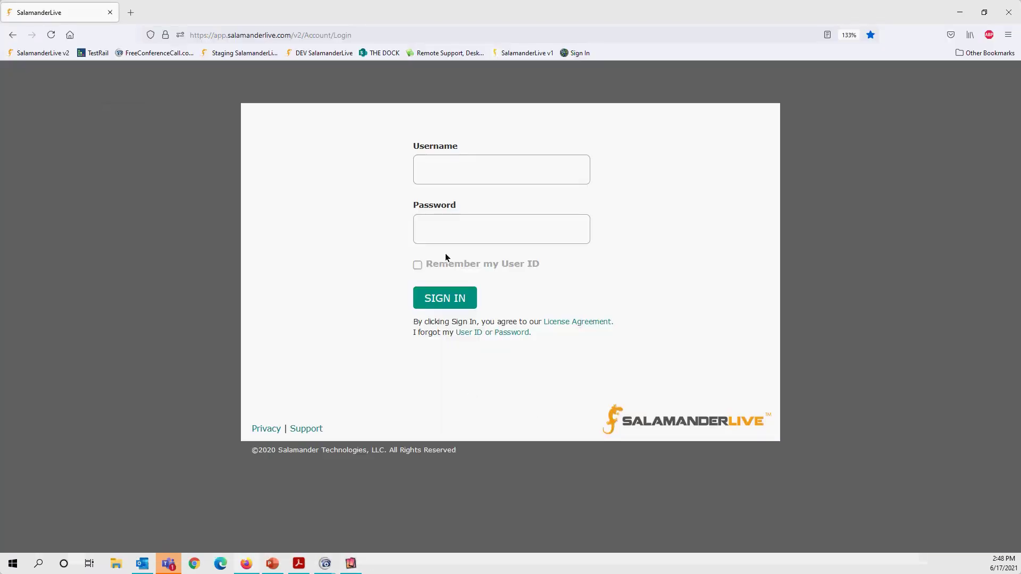
{"action": "left_click", "coordinate": [478, 166]}
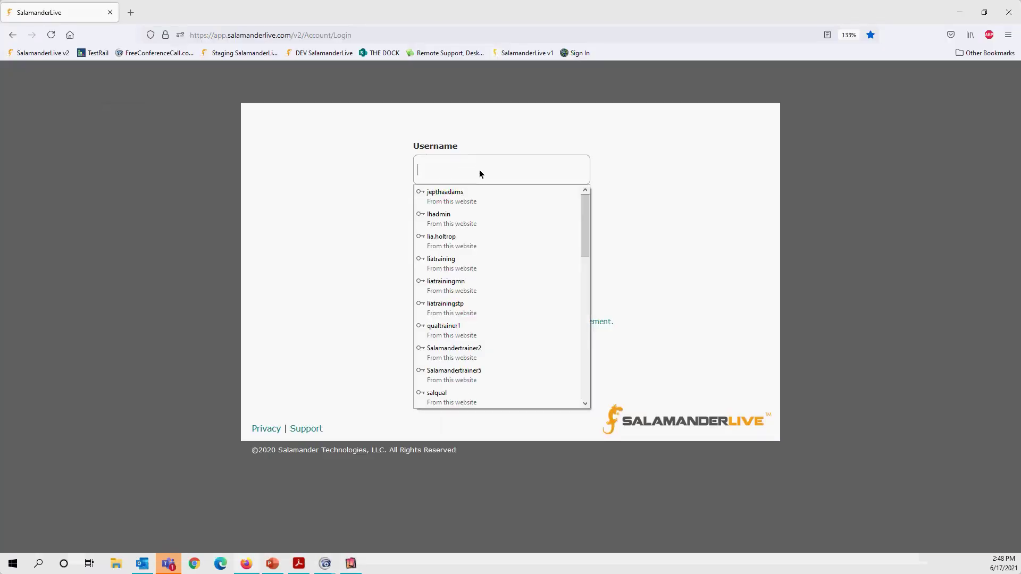
{"action": "left_click", "coordinate": [461, 351]}
{"action": "left_click", "coordinate": [452, 301]}
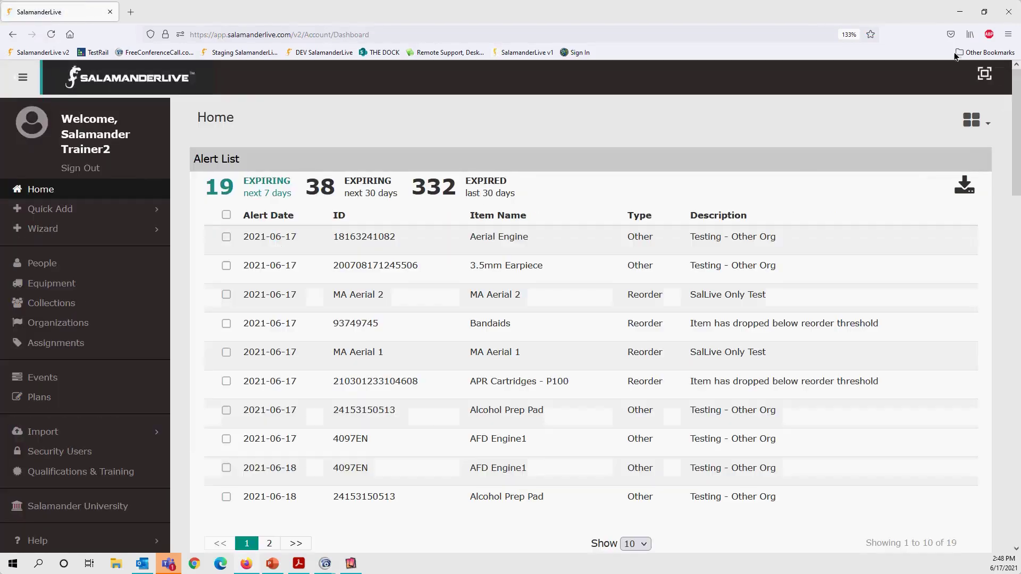
- Enlarge the SalamanderLive page to 150% zoom
{"action": "left_click", "coordinate": [1008, 34]}
{"action": "left_click", "coordinate": [988, 276]}
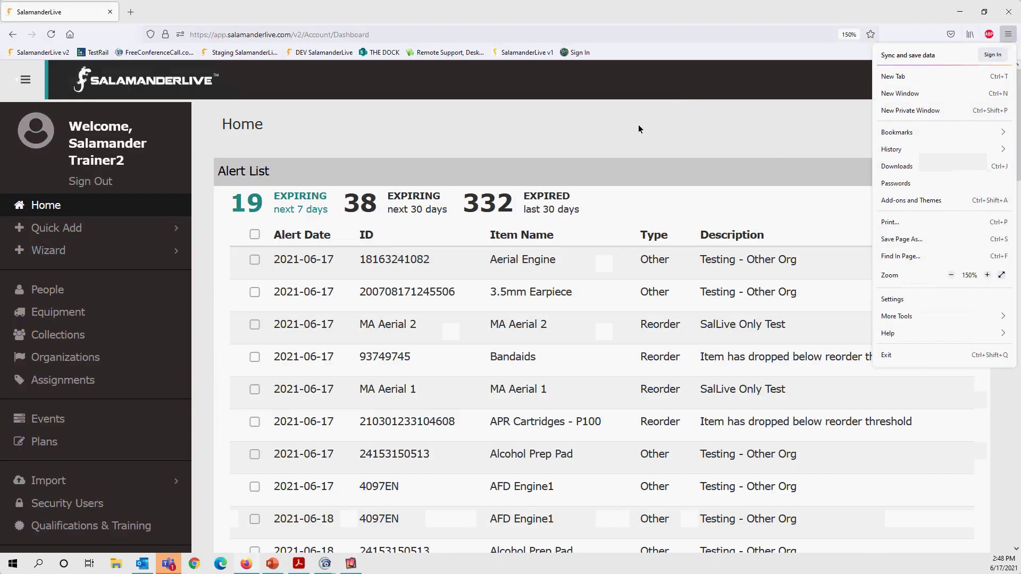
{"action": "left_click", "coordinate": [648, 128]}
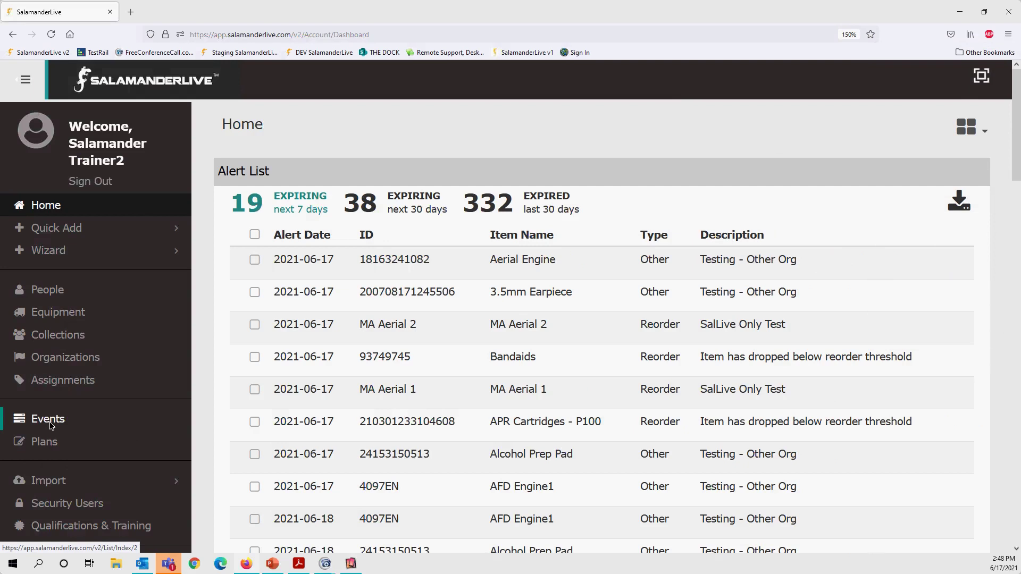
- Run the Issued Inventory Report for all people from the Equipment list and open the CSV file in Excel
{"action": "left_click", "coordinate": [62, 315]}
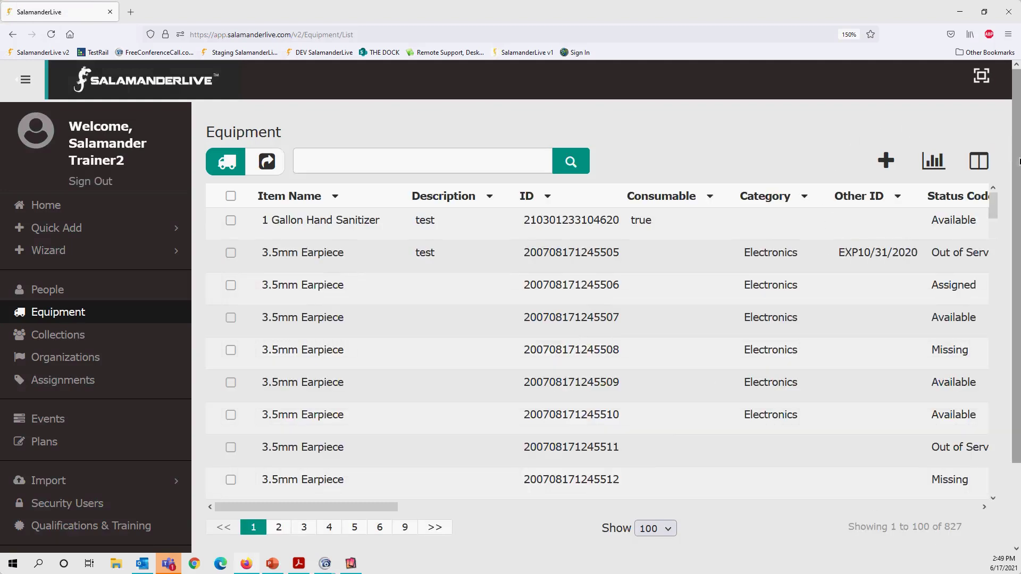
{"action": "left_click", "coordinate": [932, 162]}
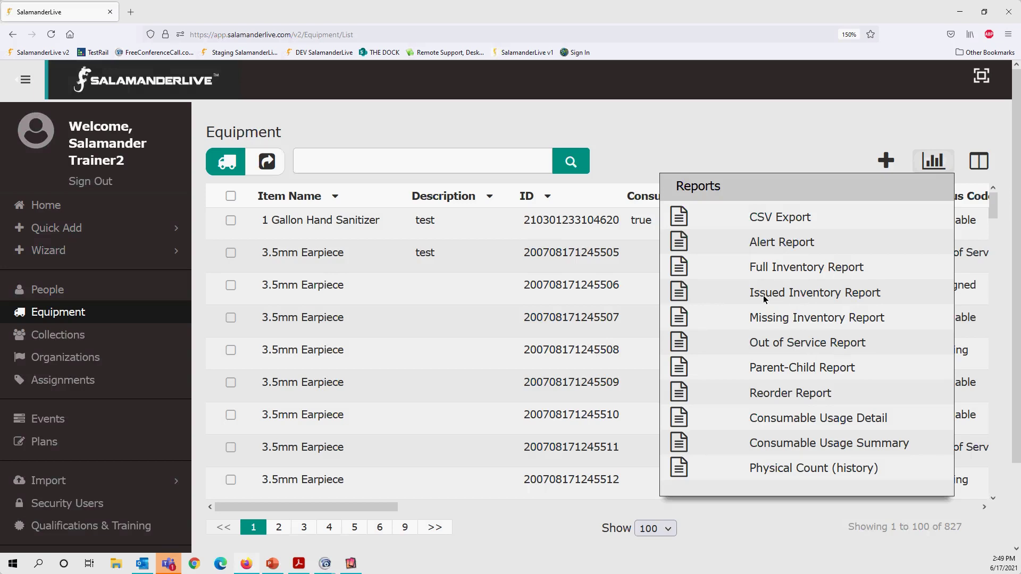
{"action": "left_click", "coordinate": [680, 293]}
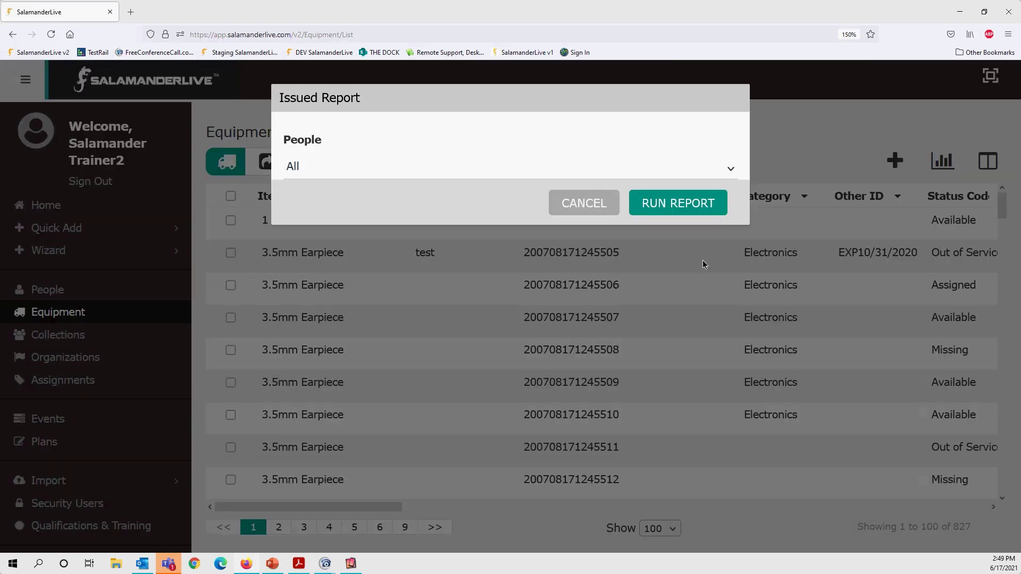
{"action": "left_click", "coordinate": [733, 172]}
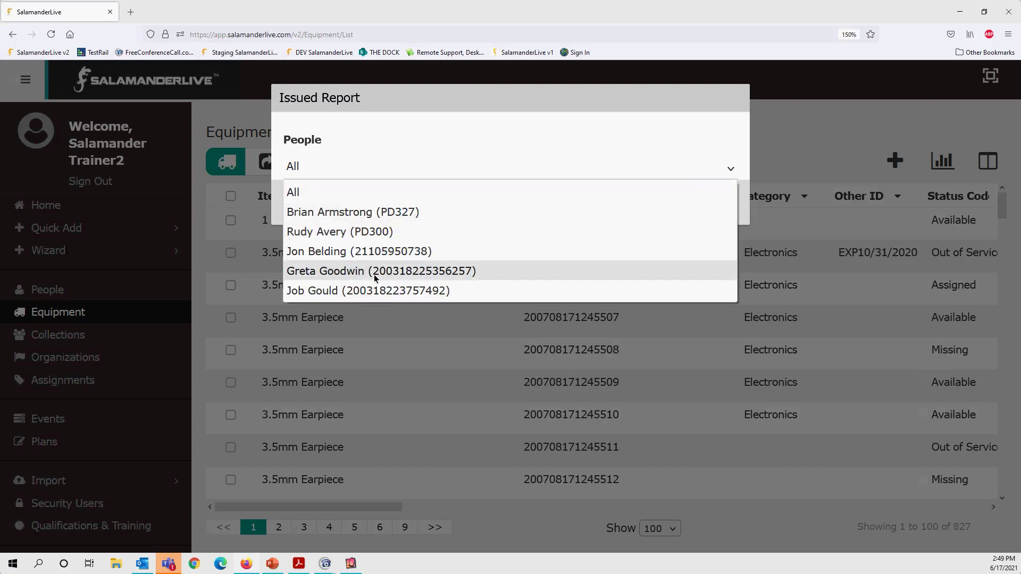
{"action": "left_click", "coordinate": [325, 194]}
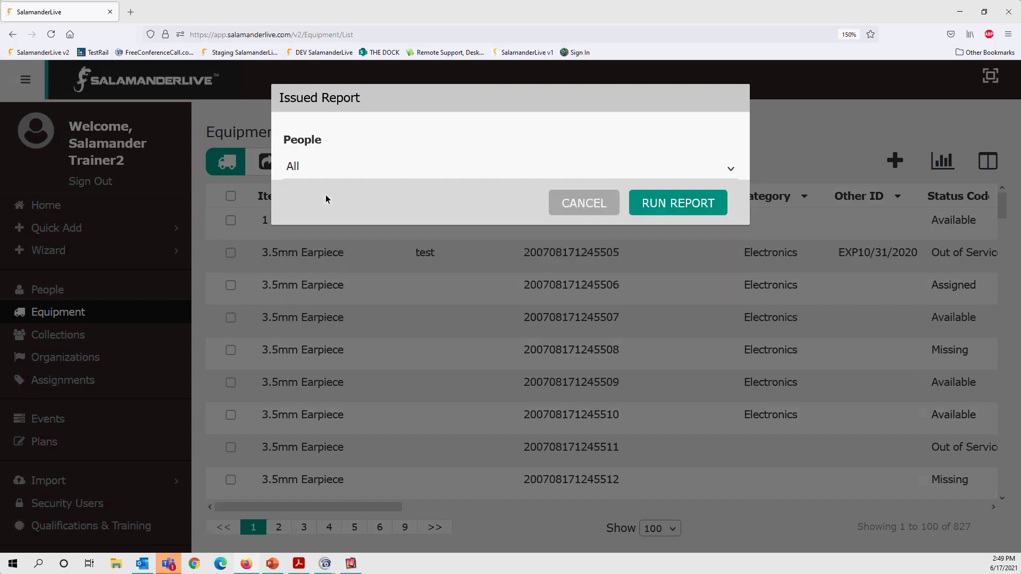
{"action": "left_click", "coordinate": [687, 205]}
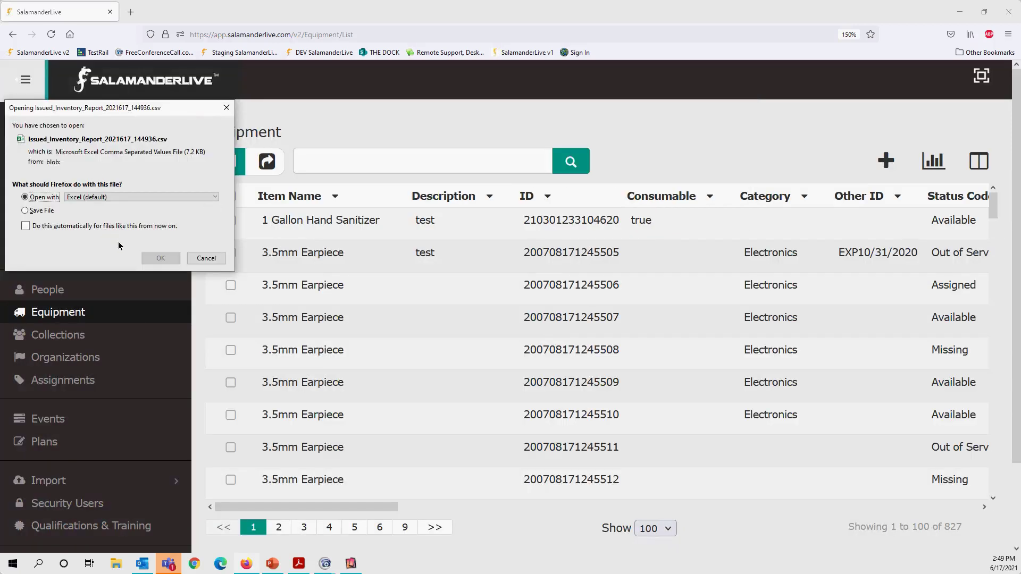
{"action": "left_click", "coordinate": [161, 258]}
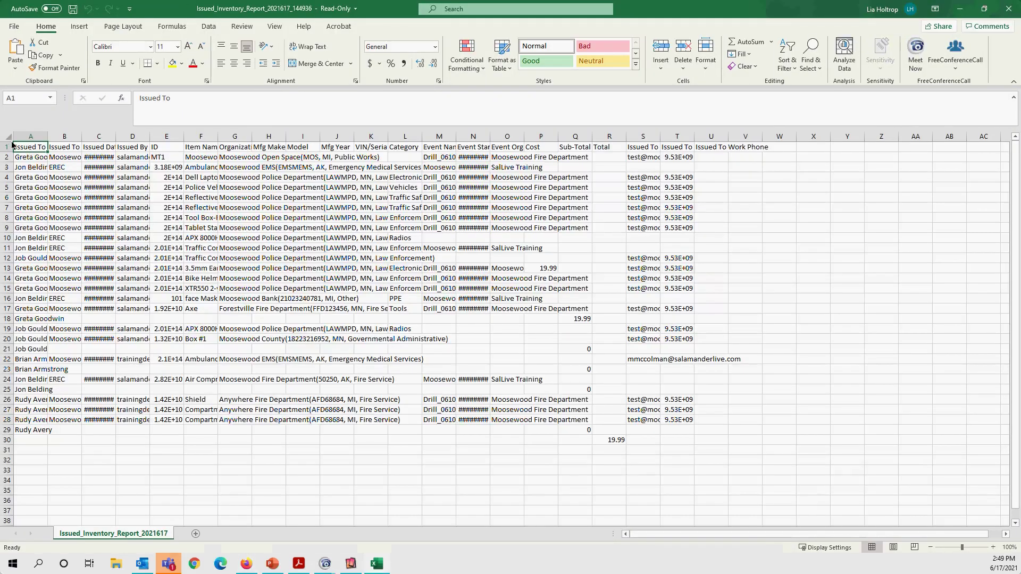
- Auto-fit all columns of the issued inventory report to their contents and enlarge the sheet to 210%
{"action": "left_click", "coordinate": [9, 138]}
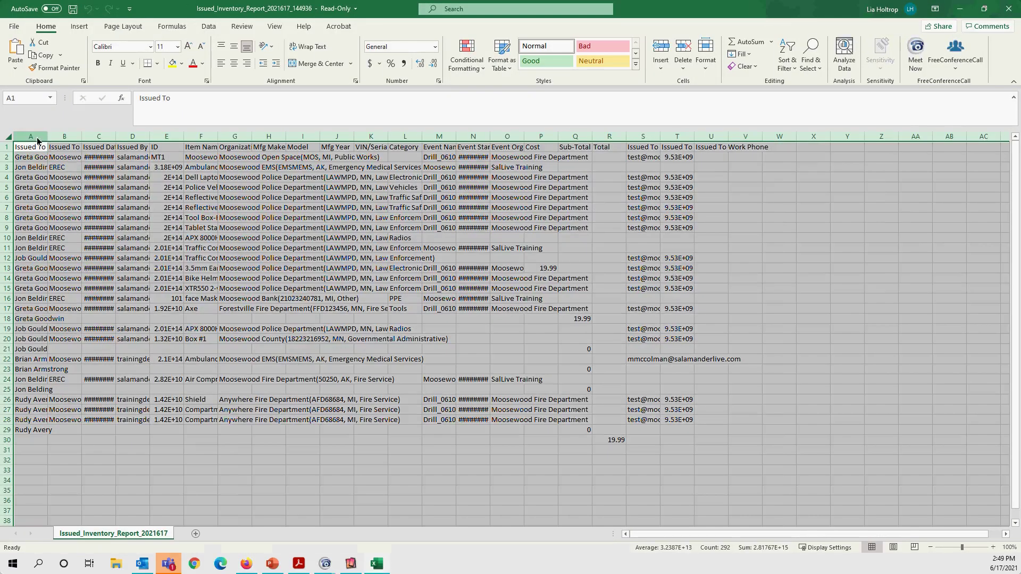
{"action": "double_click", "coordinate": [47, 137]}
{"action": "left_click", "coordinate": [993, 548]}
{"action": "left_click", "coordinate": [993, 549]}
{"action": "left_click", "coordinate": [993, 549]}
{"action": "left_click", "coordinate": [993, 548]}
{"action": "left_click", "coordinate": [993, 548]}
{"action": "left_click", "coordinate": [993, 549]}
{"action": "left_click", "coordinate": [993, 549]}
{"action": "left_click", "coordinate": [994, 549]}
{"action": "left_click", "coordinate": [993, 548]}
{"action": "left_click", "coordinate": [993, 549]}
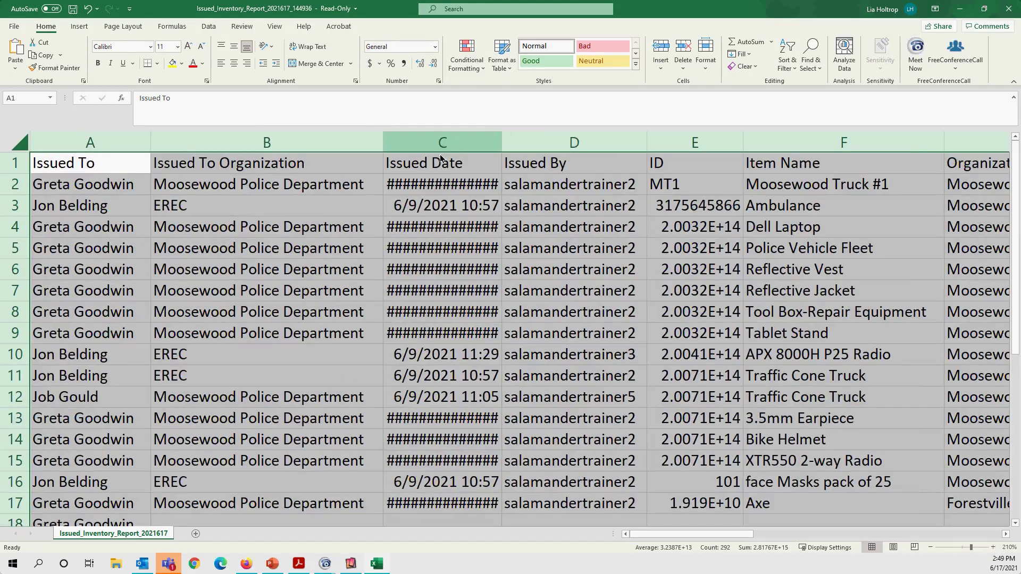
{"action": "double_click", "coordinate": [502, 143]}
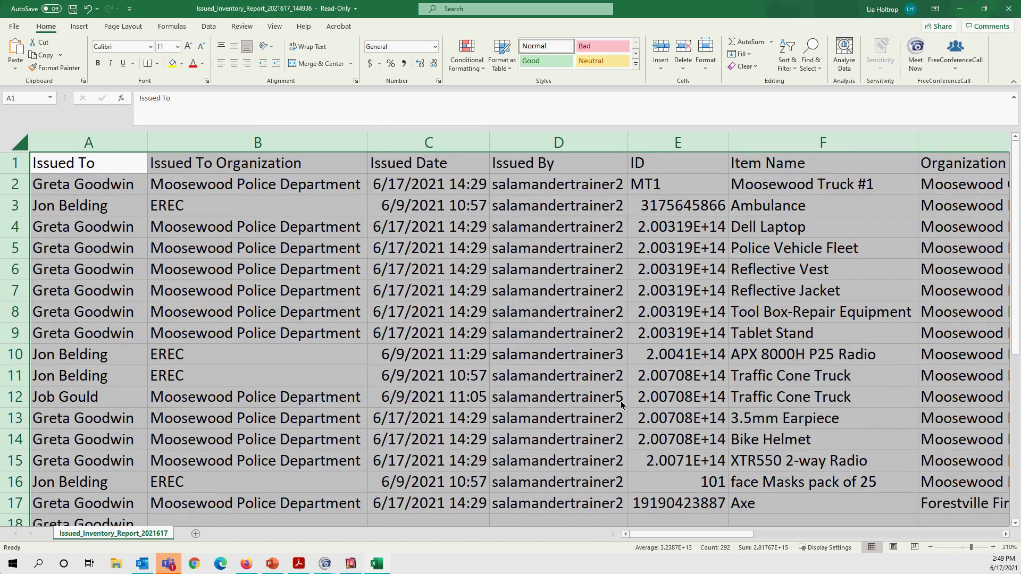
- Review the issued report's recipient, item and event columns, and close the workbook
{"action": "left_click", "coordinate": [560, 274]}
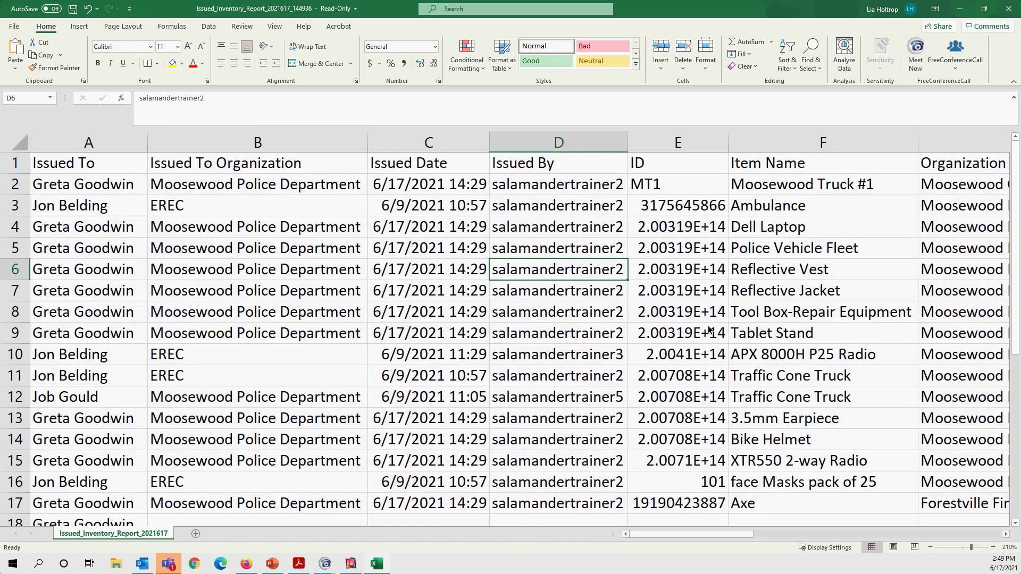
{"action": "left_click_drag", "start_coordinate": [747, 538], "coordinate": [887, 540]}
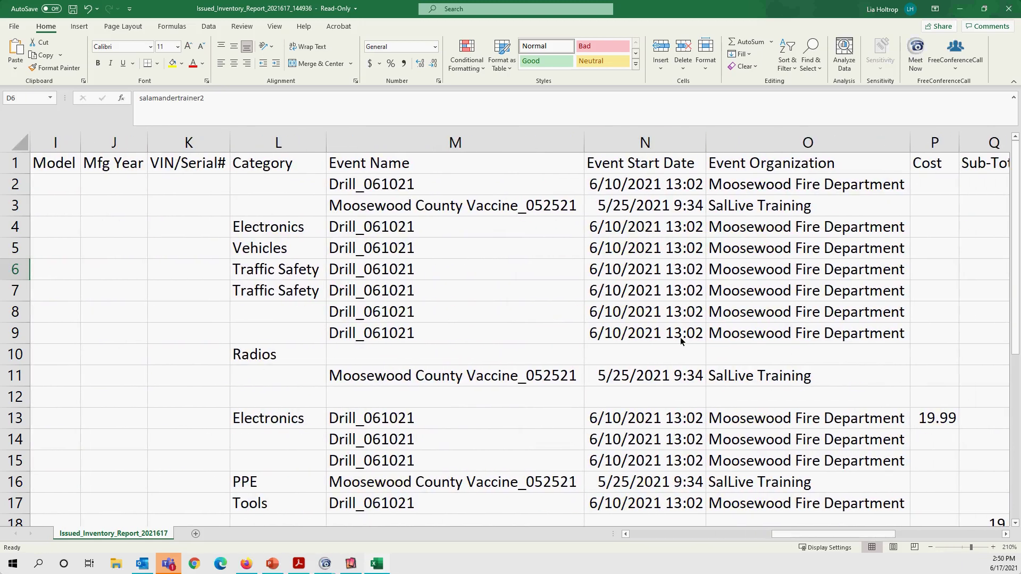
{"action": "left_click_drag", "start_coordinate": [797, 534], "coordinate": [636, 528]}
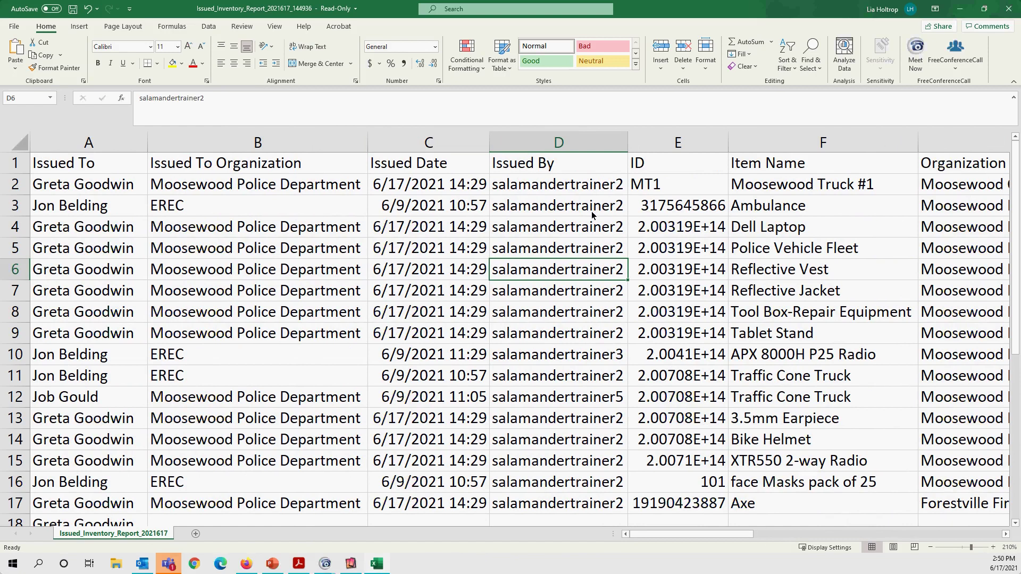
{"action": "left_click", "coordinate": [1007, 14]}
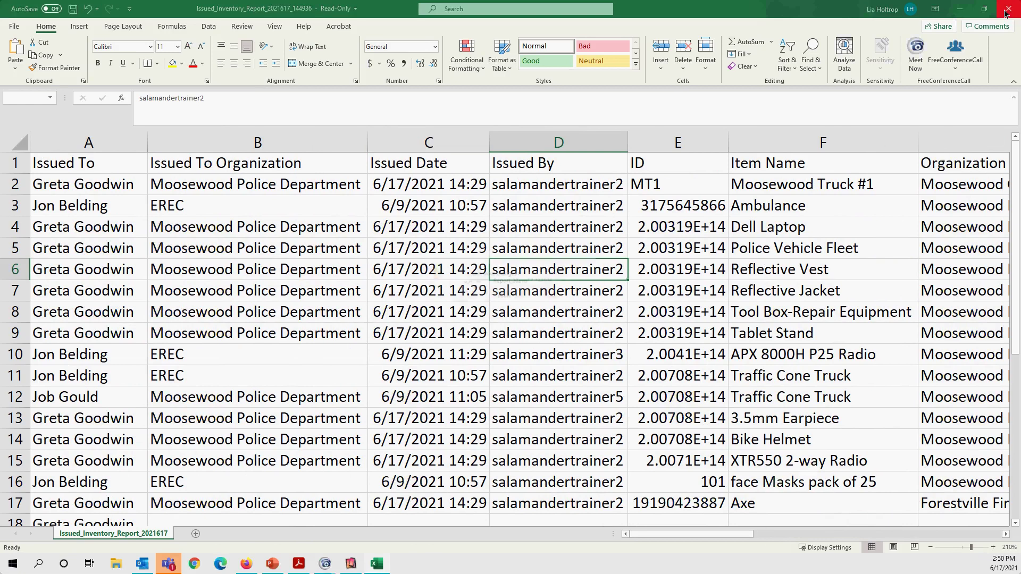
{"action": "left_click", "coordinate": [512, 298]}
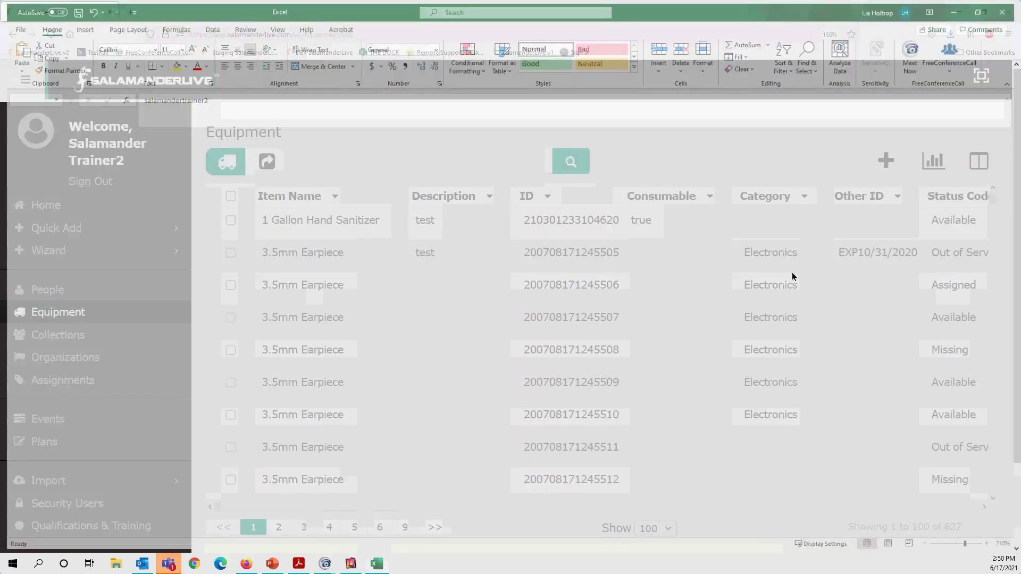
- Run the Consumable Usage Detail report from 06/17/2021 to 06/17/2021 and open the CSV file in Excel
{"action": "left_click", "coordinate": [933, 161]}
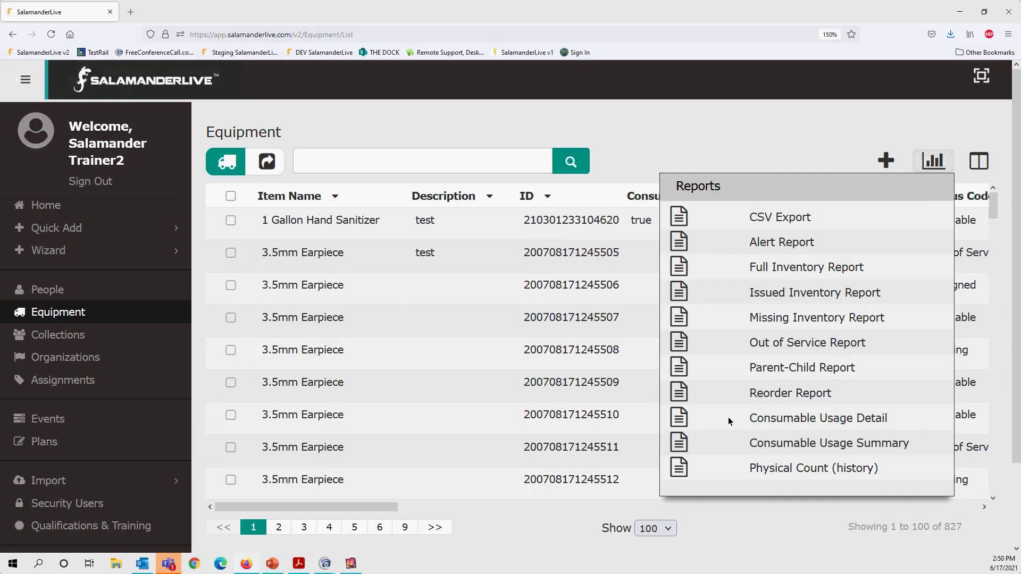
{"action": "left_click", "coordinate": [678, 420]}
{"action": "left_click", "coordinate": [373, 159]}
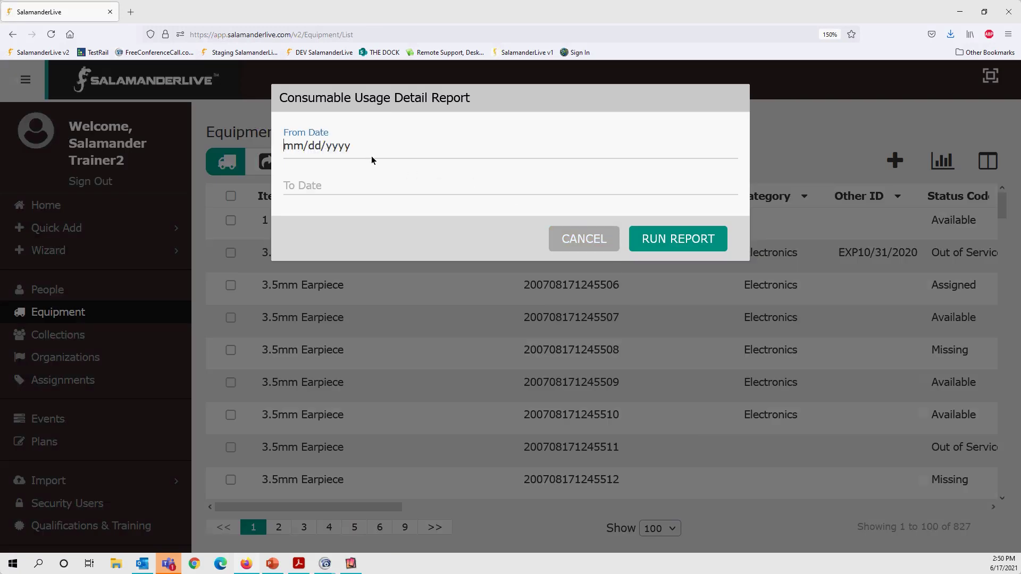
{"action": "type", "text": "06172021"}
{"action": "left_click_drag", "start_coordinate": [371, 160], "coordinate": [289, 144]}
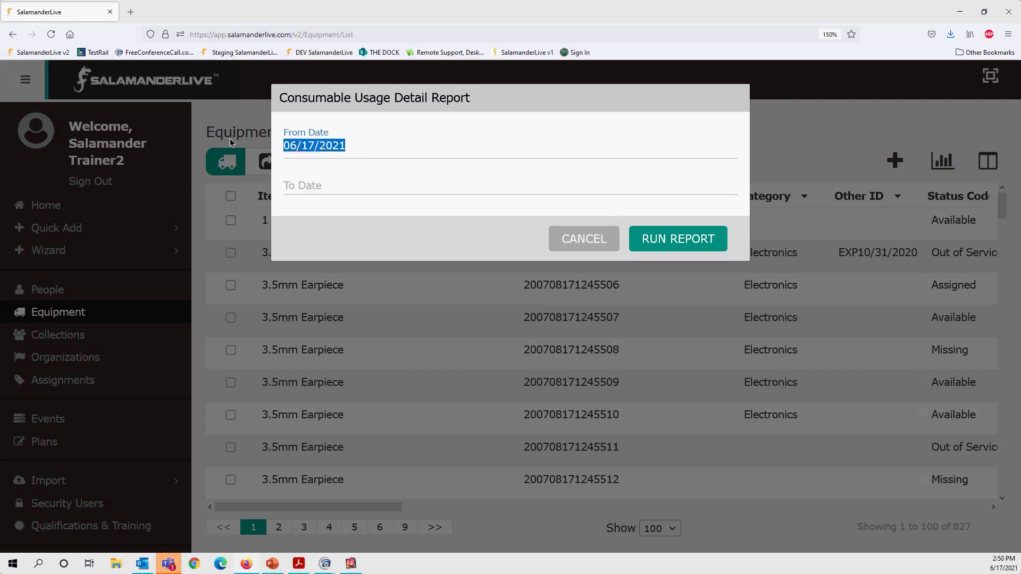
{"action": "left_click", "coordinate": [292, 184]}
{"action": "type", "text": "06/17/2021"}
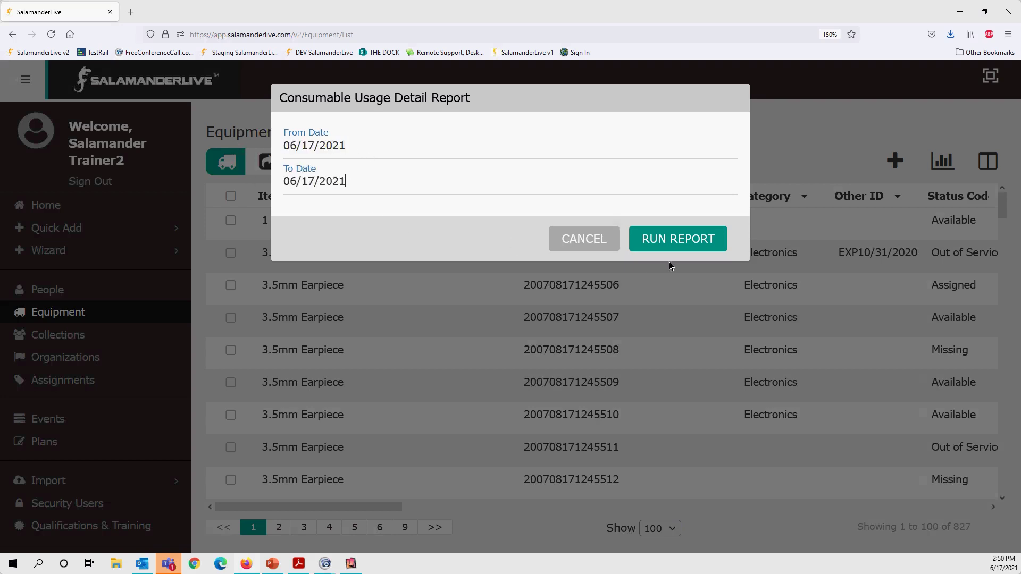
{"action": "left_click", "coordinate": [691, 242]}
{"action": "left_click", "coordinate": [173, 261]}
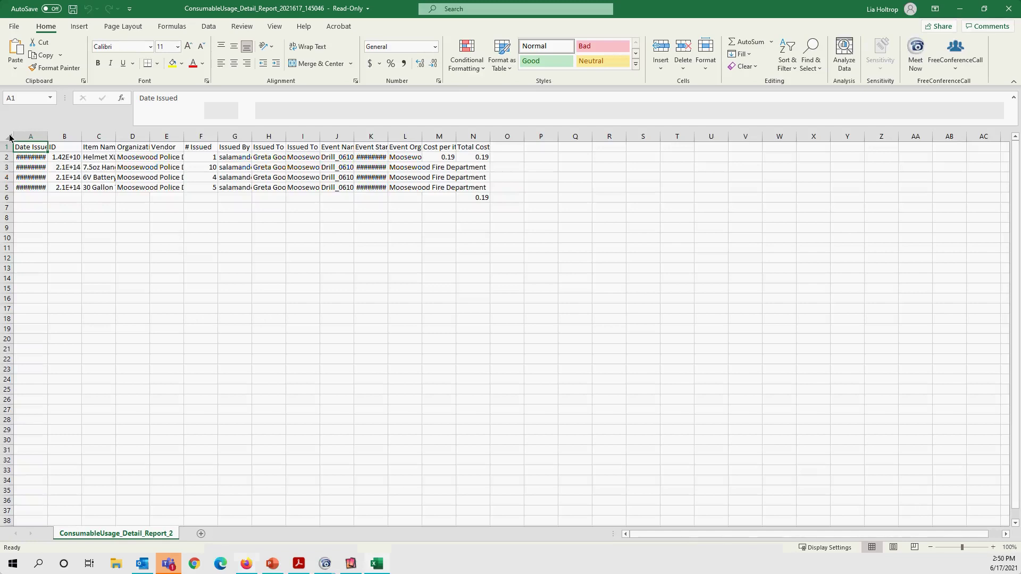
- Auto-fit the consumable usage report's columns, enlarge the sheet to 210% and refit the Date Issued column
{"action": "left_click", "coordinate": [10, 138]}
{"action": "double_click", "coordinate": [48, 137]}
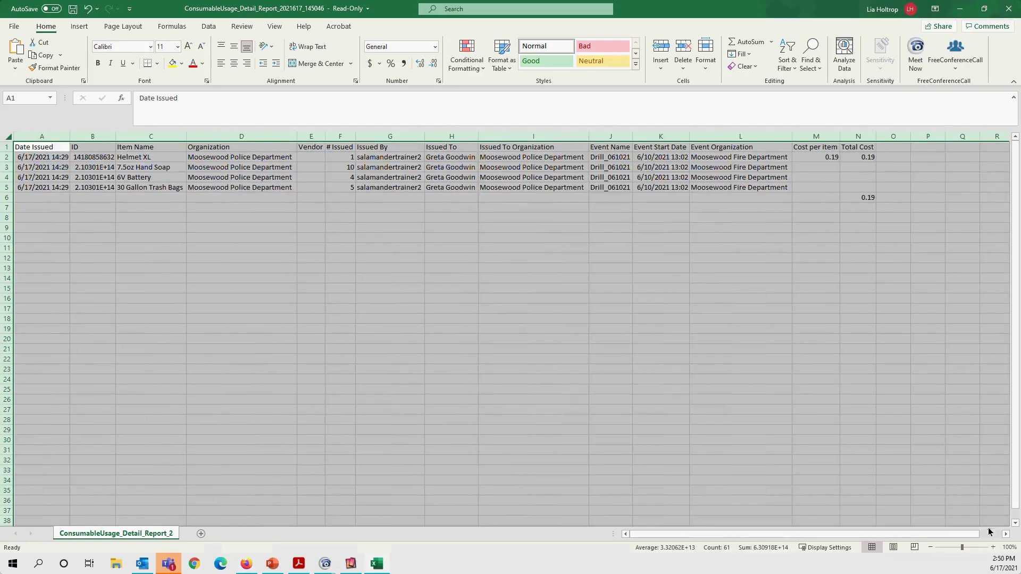
{"action": "left_click", "coordinate": [993, 548]}
{"action": "left_click", "coordinate": [993, 548]}
{"action": "left_click", "coordinate": [993, 548]}
{"action": "left_click", "coordinate": [993, 548]}
{"action": "left_click", "coordinate": [993, 548]}
{"action": "left_click", "coordinate": [993, 548]}
{"action": "left_click", "coordinate": [993, 548]}
{"action": "left_click", "coordinate": [993, 548]}
{"action": "left_click", "coordinate": [993, 548]}
{"action": "left_click", "coordinate": [717, 376]}
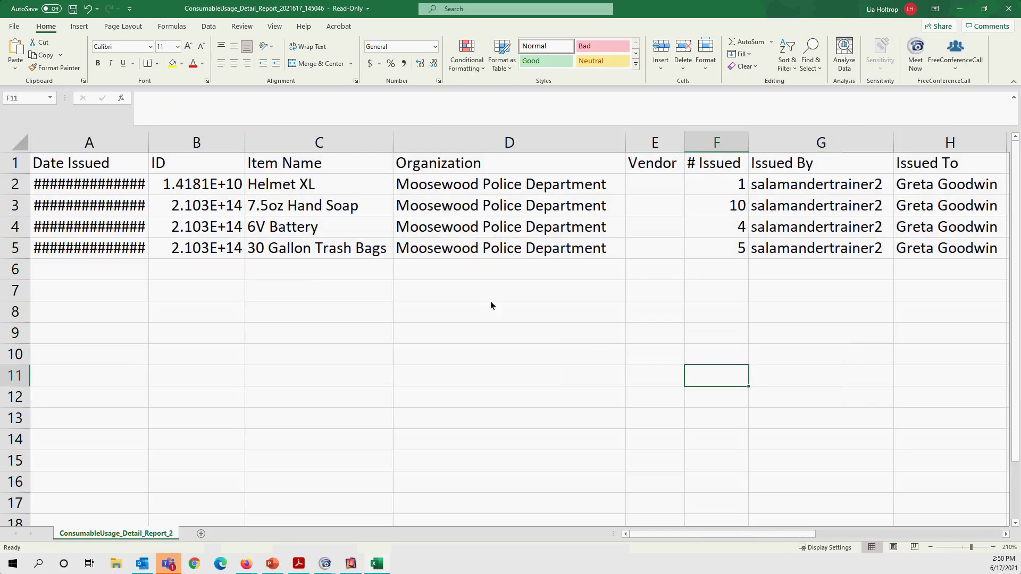
{"action": "double_click", "coordinate": [149, 152]}
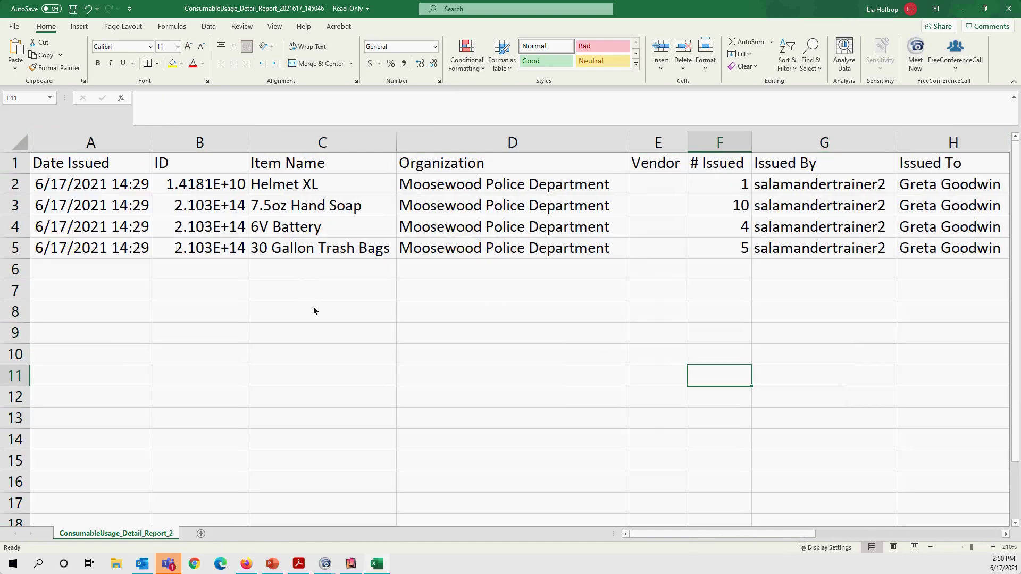
- Format the ID column of the consumable usage report as Number
{"action": "left_click", "coordinate": [209, 142]}
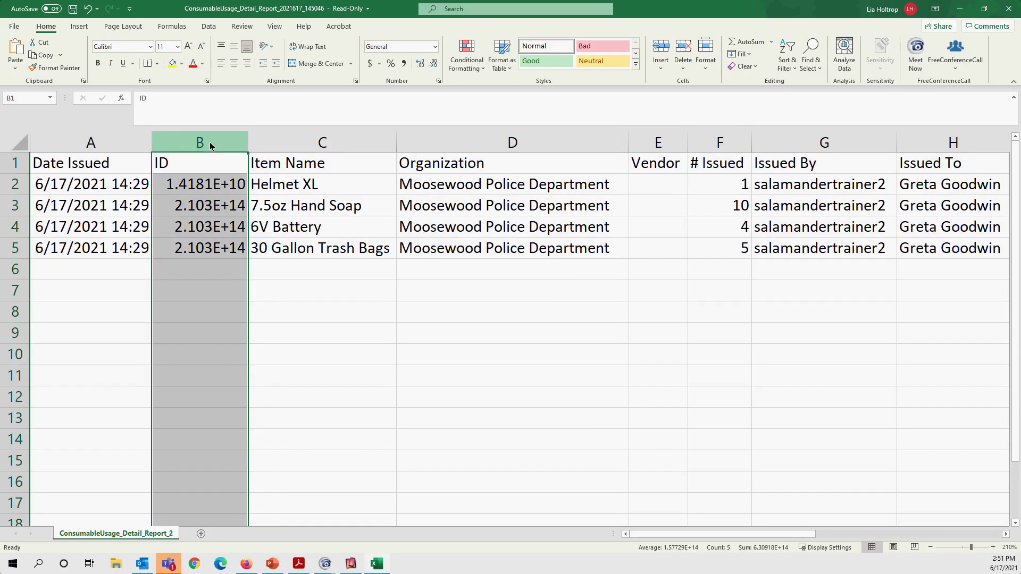
{"action": "left_click", "coordinate": [430, 47]}
{"action": "left_click", "coordinate": [401, 90]}
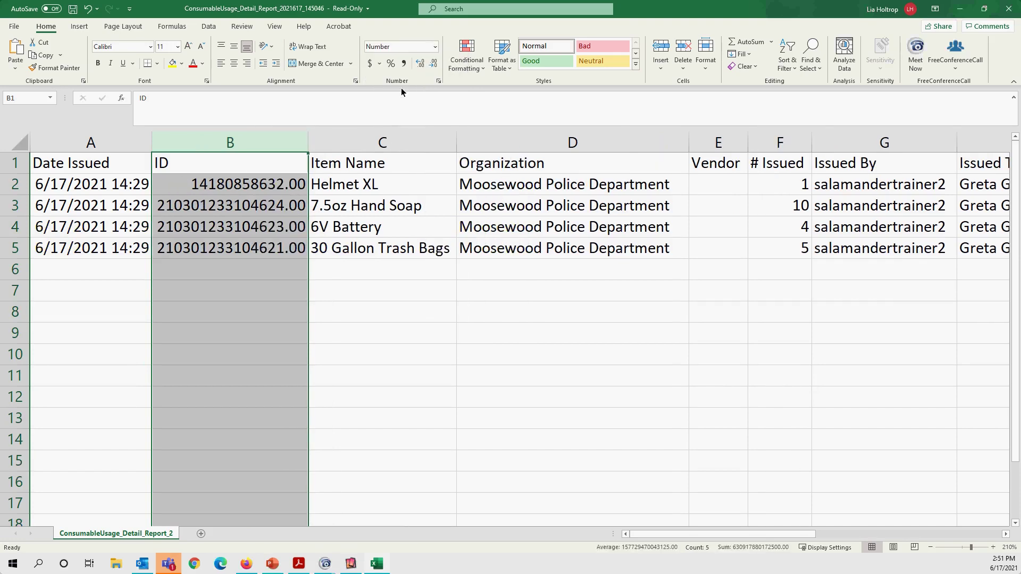
- Remove both decimal places from the ID column of the consumable usage report
{"action": "left_click", "coordinate": [433, 63]}
{"action": "left_click", "coordinate": [433, 63]}
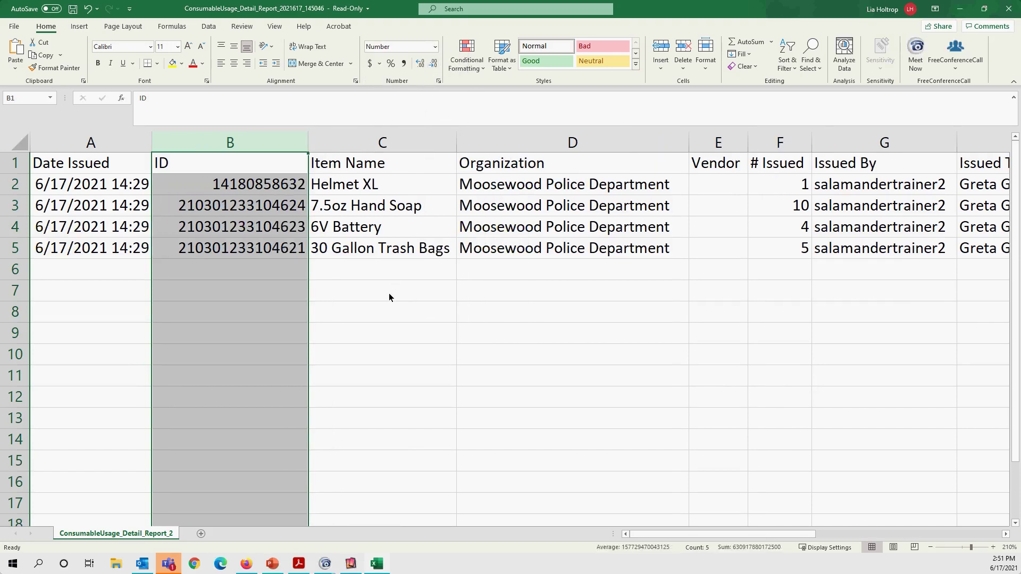
{"action": "left_click", "coordinate": [349, 286]}
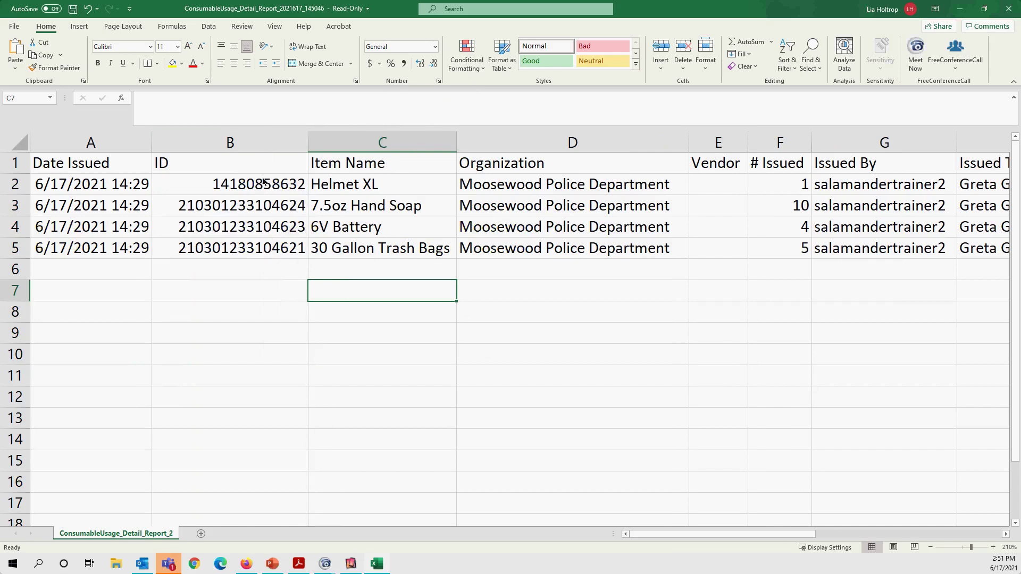
- Review the consumable usage report's issuer, recipient, event and cost columns, and close the workbook without saving
{"action": "left_click_drag", "start_coordinate": [661, 536], "coordinate": [768, 538]}
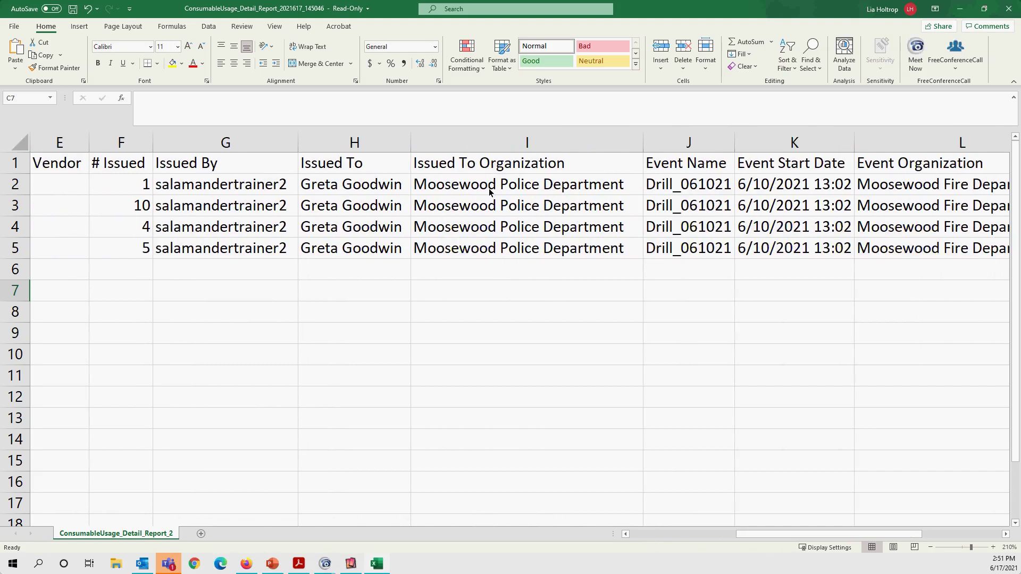
{"action": "left_click_drag", "start_coordinate": [778, 540], "coordinate": [860, 534]}
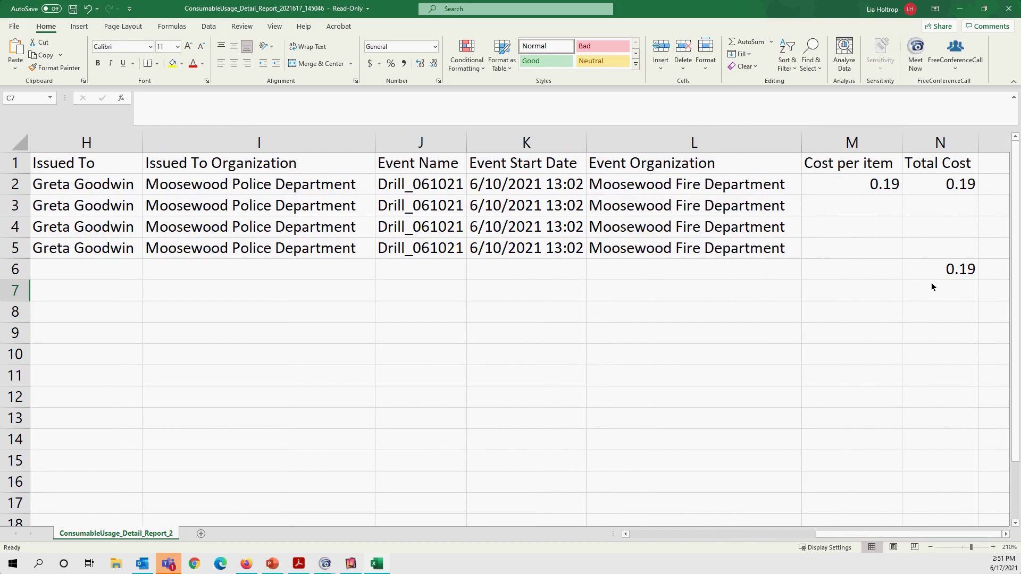
{"action": "left_click", "coordinate": [1009, 9]}
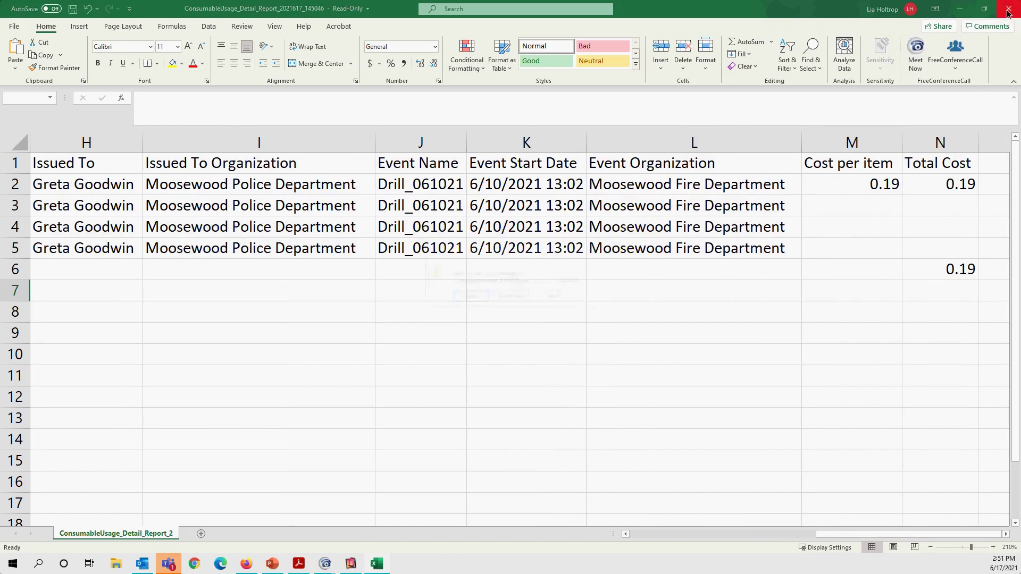
{"action": "left_click", "coordinate": [519, 294]}
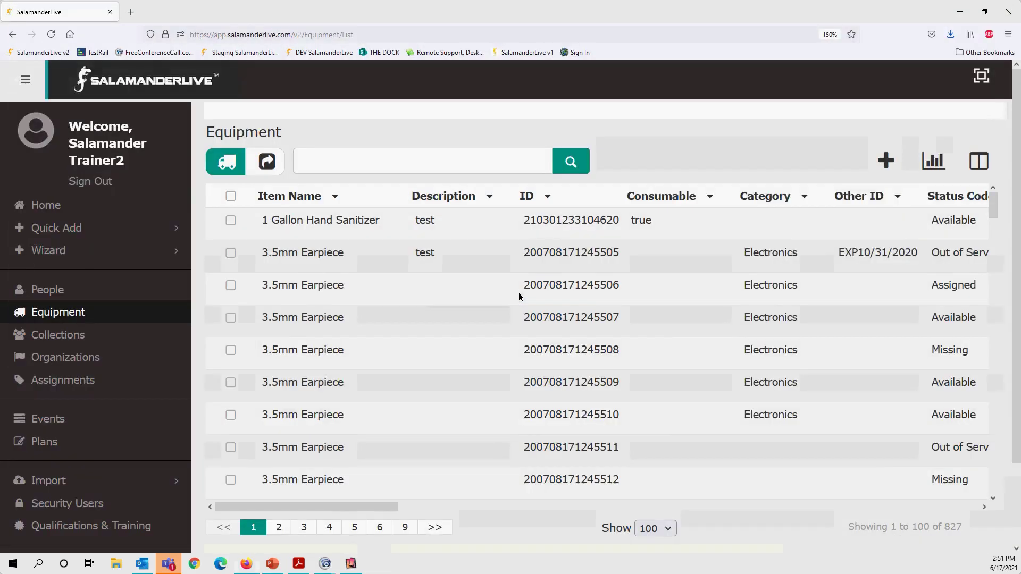
- Check the equipment report list, view the status options of the second equipment record, a 3.5mm Earpiece, and cancel the status change
{"action": "left_click", "coordinate": [932, 168]}
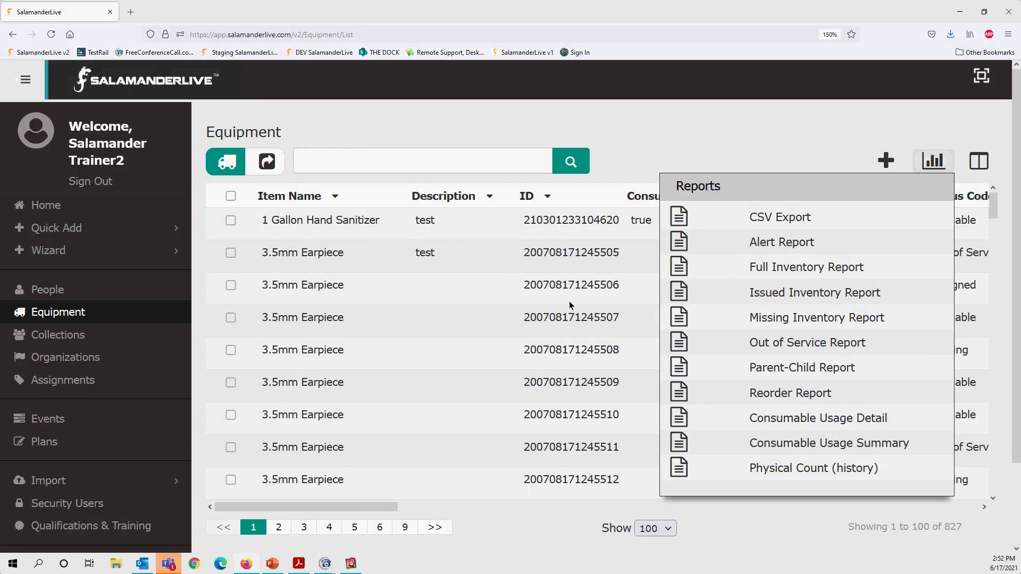
{"action": "left_click", "coordinate": [740, 138]}
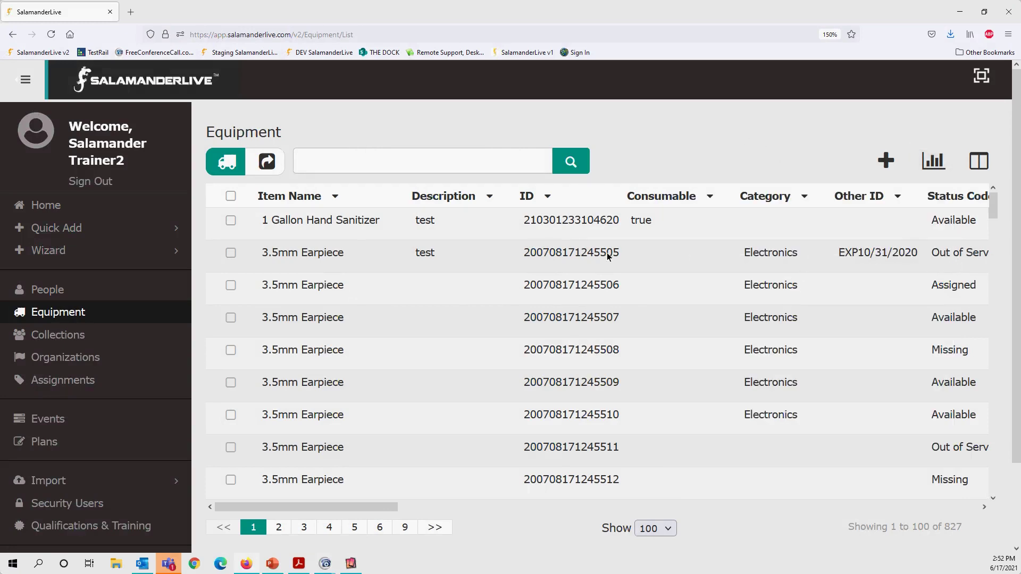
{"action": "left_click", "coordinate": [305, 253]}
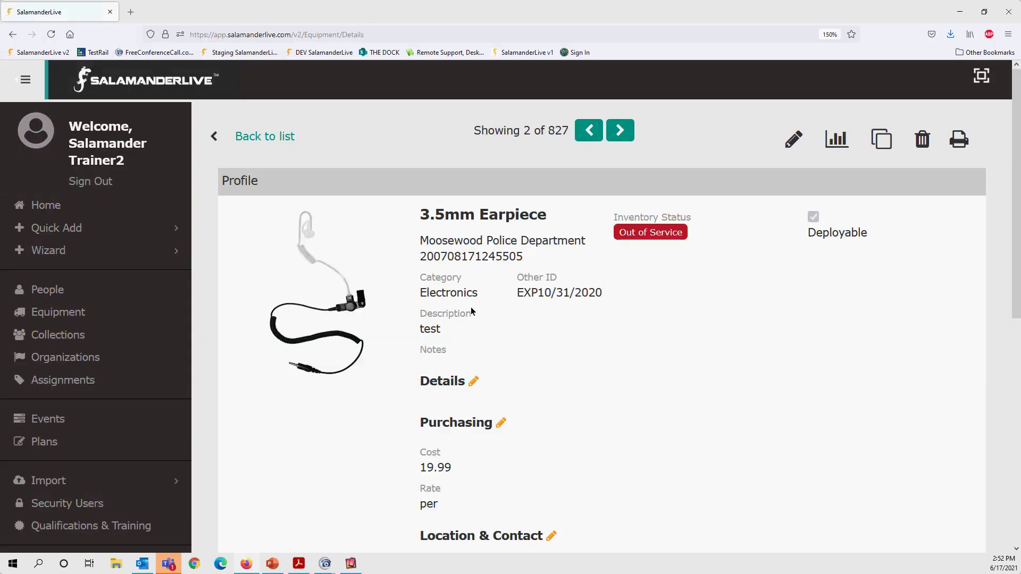
{"action": "left_click", "coordinate": [653, 236]}
{"action": "left_click", "coordinate": [578, 162]}
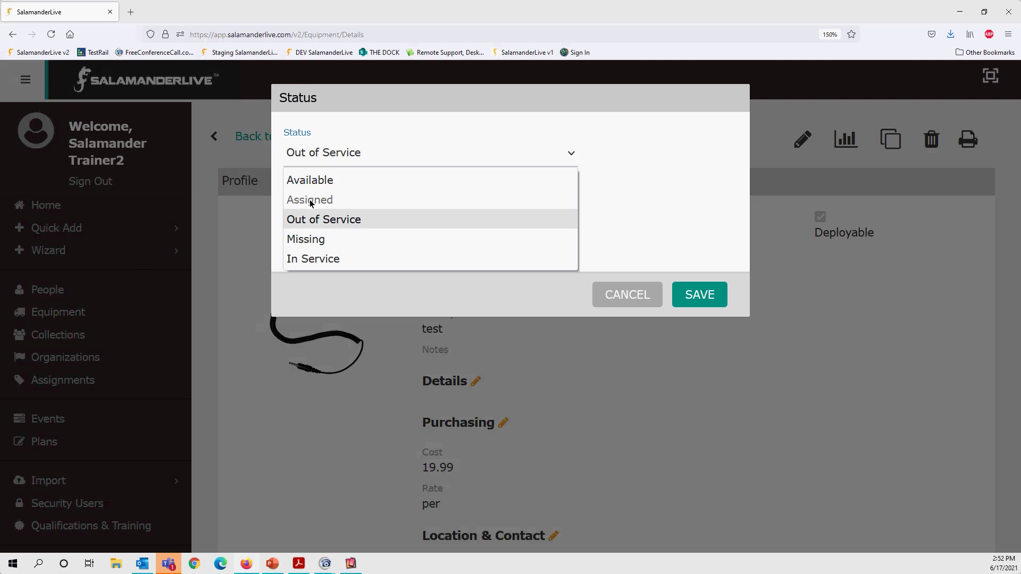
{"action": "left_click", "coordinate": [613, 303]}
{"action": "left_click", "coordinate": [616, 298]}
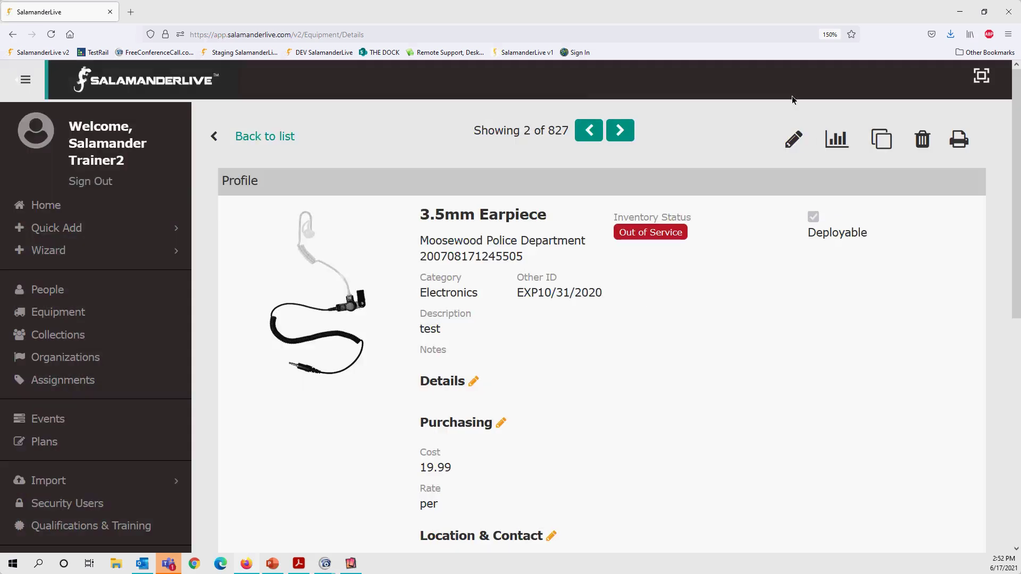
- From the equipment list, run the Physical Count (history) report for counted items from 06/17/2021 to 06/17/2021 and open the CSV file in Excel
{"action": "left_click", "coordinate": [256, 136]}
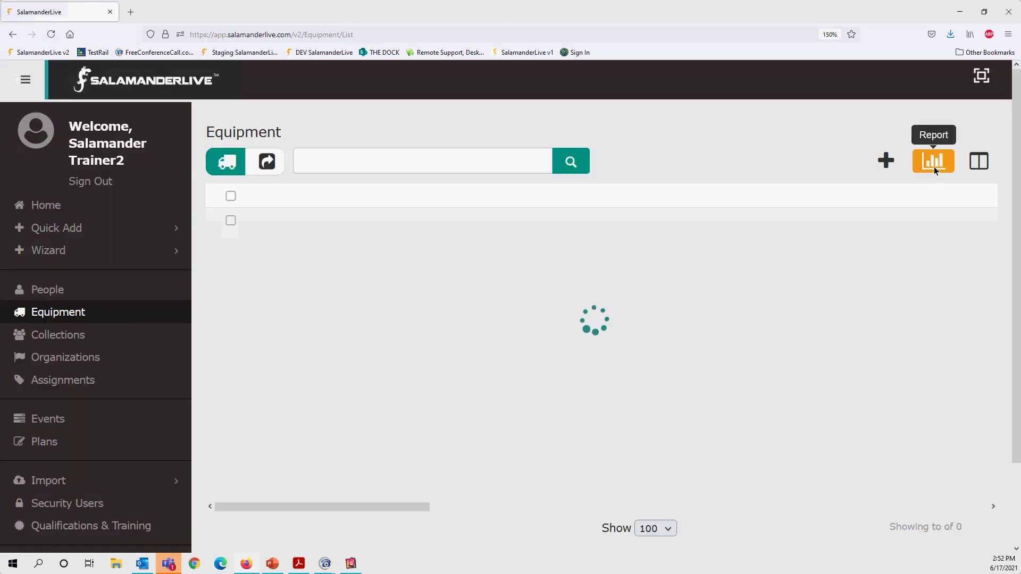
{"action": "left_click", "coordinate": [933, 168]}
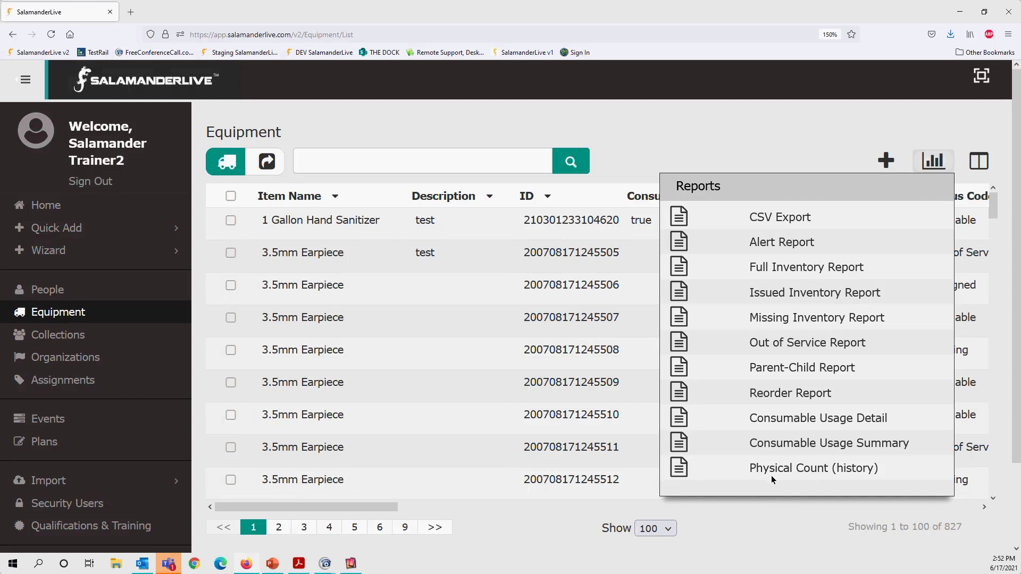
{"action": "left_click", "coordinate": [682, 468]}
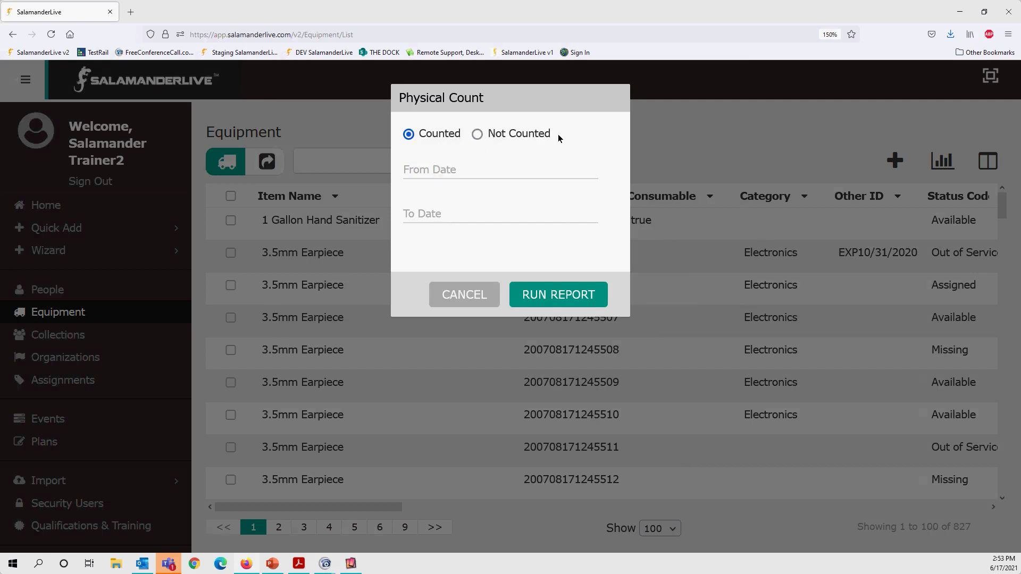
{"action": "left_click", "coordinate": [445, 177]}
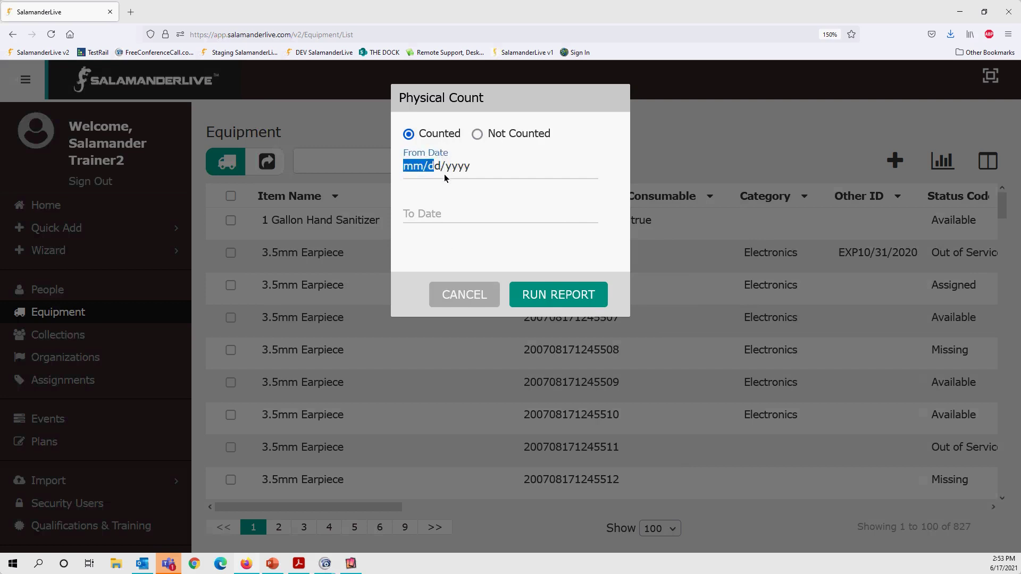
{"action": "type", "text": "06172021"}
{"action": "left_click", "coordinate": [459, 216]}
{"action": "type", "text": "06172021"}
{"action": "left_click", "coordinate": [551, 294]}
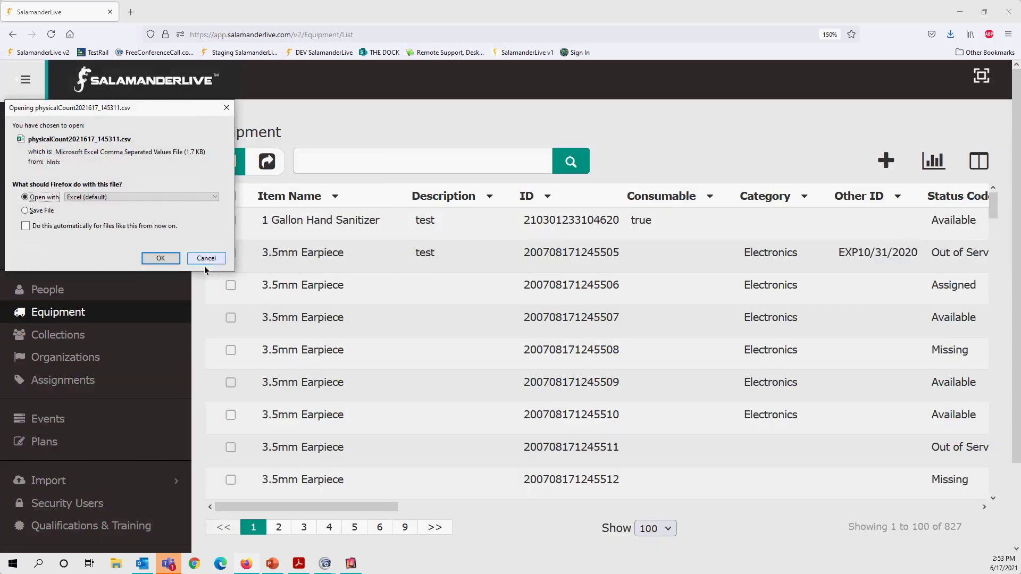
{"action": "left_click", "coordinate": [160, 258]}
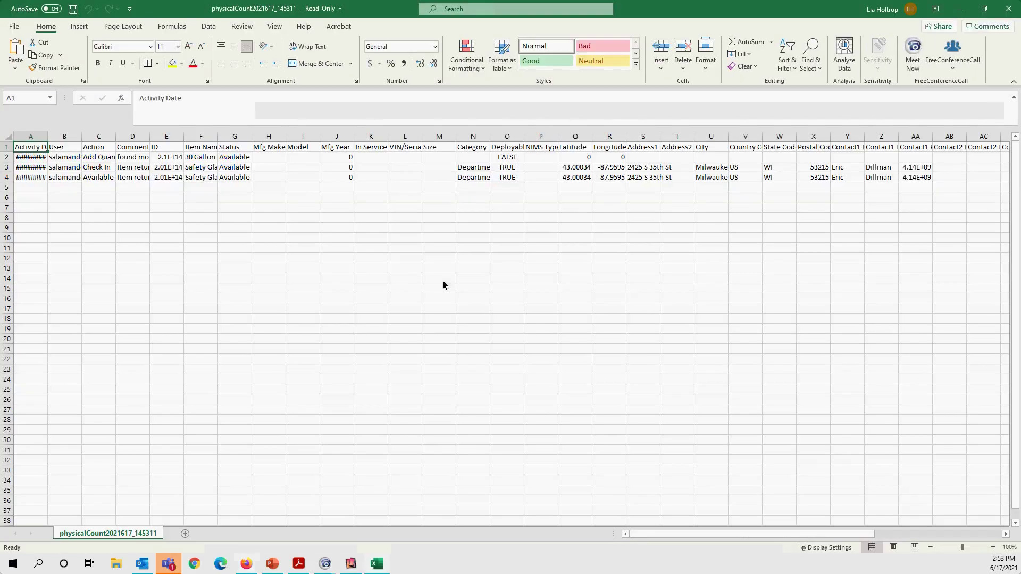
- Auto-fit all columns of the physical count report and enlarge the sheet to 230%
{"action": "left_click", "coordinate": [9, 138]}
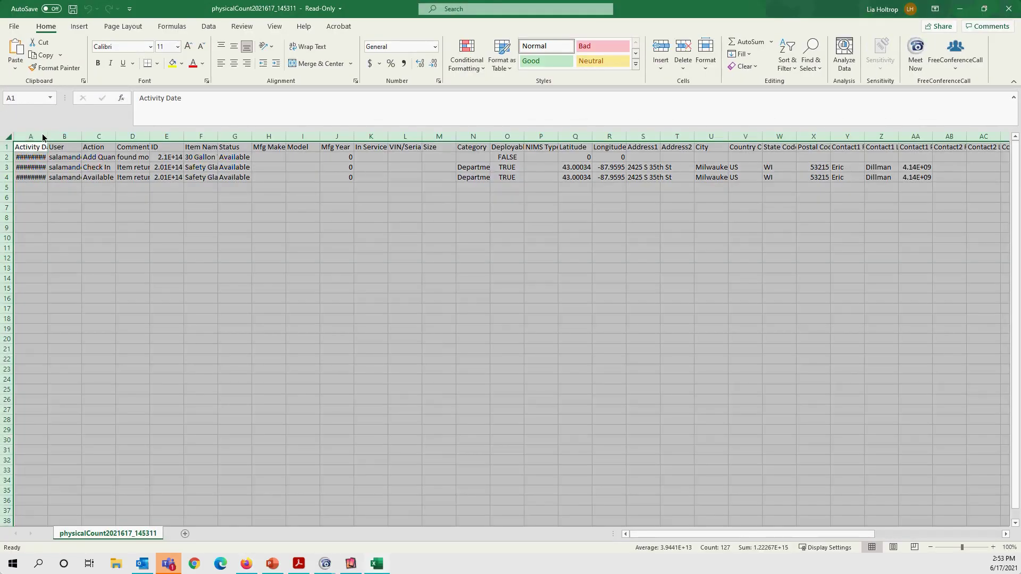
{"action": "double_click", "coordinate": [48, 138]}
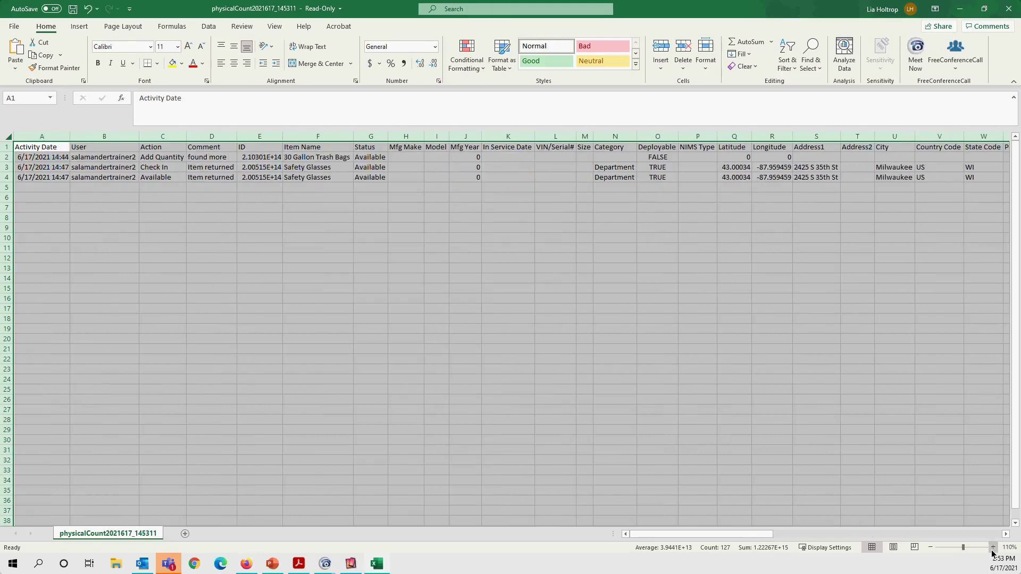
{"action": "left_click", "coordinate": [993, 548]}
{"action": "left_click", "coordinate": [993, 548]}
{"action": "double_click", "coordinate": [993, 548]}
{"action": "left_click", "coordinate": [993, 547]}
{"action": "double_click", "coordinate": [993, 548]}
{"action": "double_click", "coordinate": [993, 548]}
{"action": "double_click", "coordinate": [993, 548]}
{"action": "double_click", "coordinate": [993, 548]}
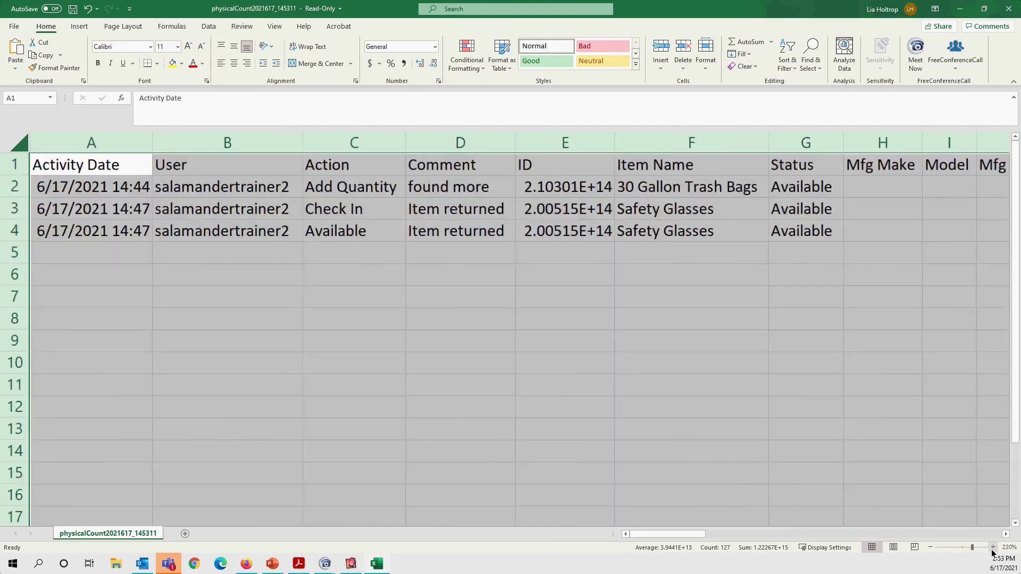
- Review the physical count report's columns from Activity Date through Extended Cost, and minimize the workbook
{"action": "left_click", "coordinate": [571, 353]}
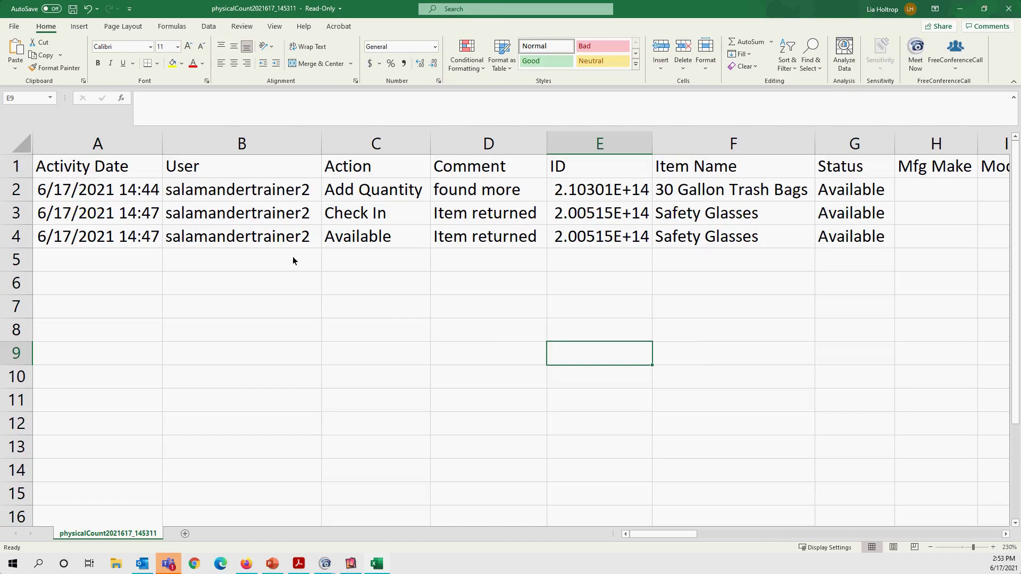
{"action": "left_click_drag", "start_coordinate": [641, 537], "coordinate": [960, 573]}
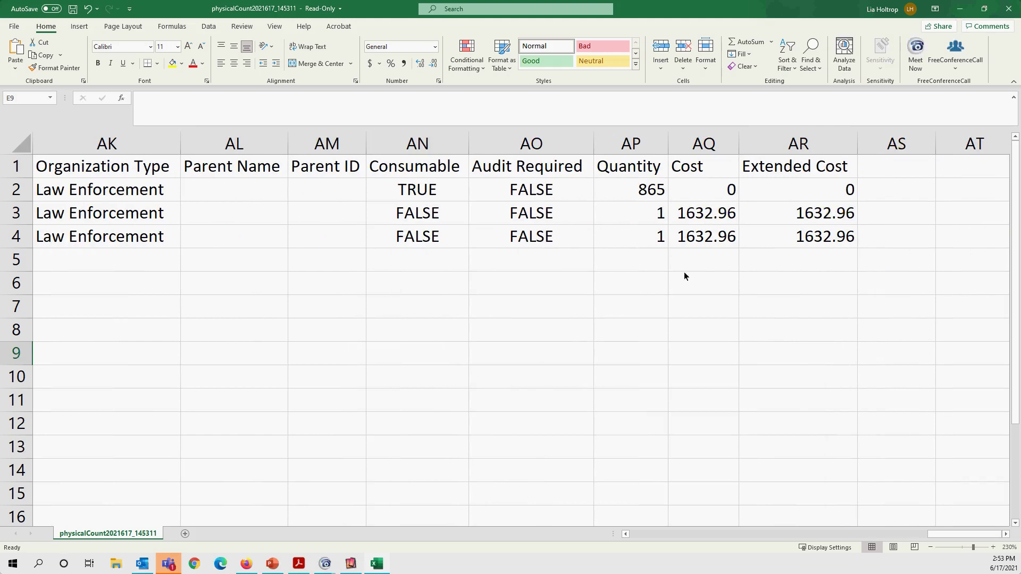
{"action": "left_click", "coordinate": [960, 9]}
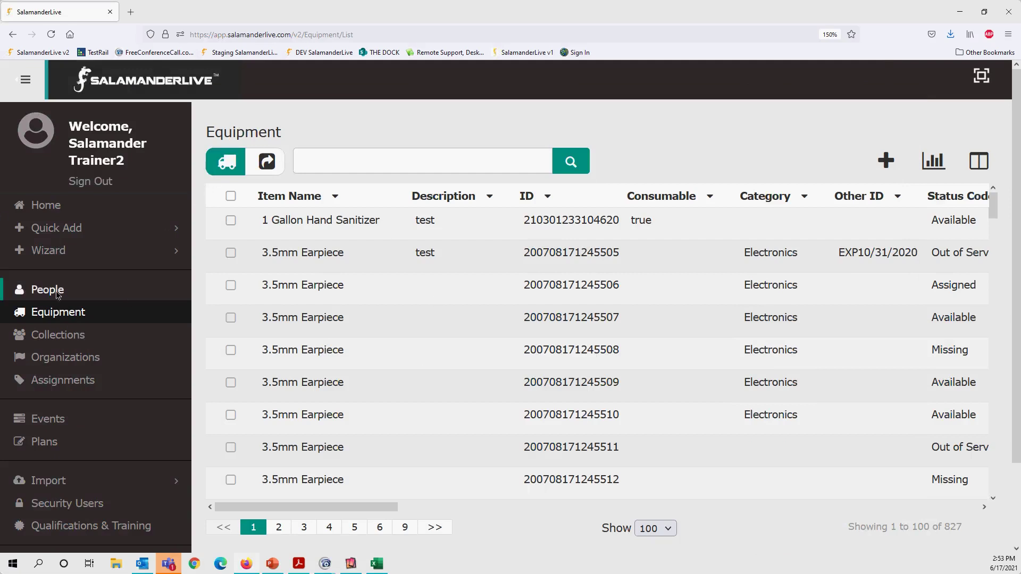
- Run the Inventory History report for the Drill_061021 event and open the CSV file in Excel
{"action": "left_click", "coordinate": [60, 420]}
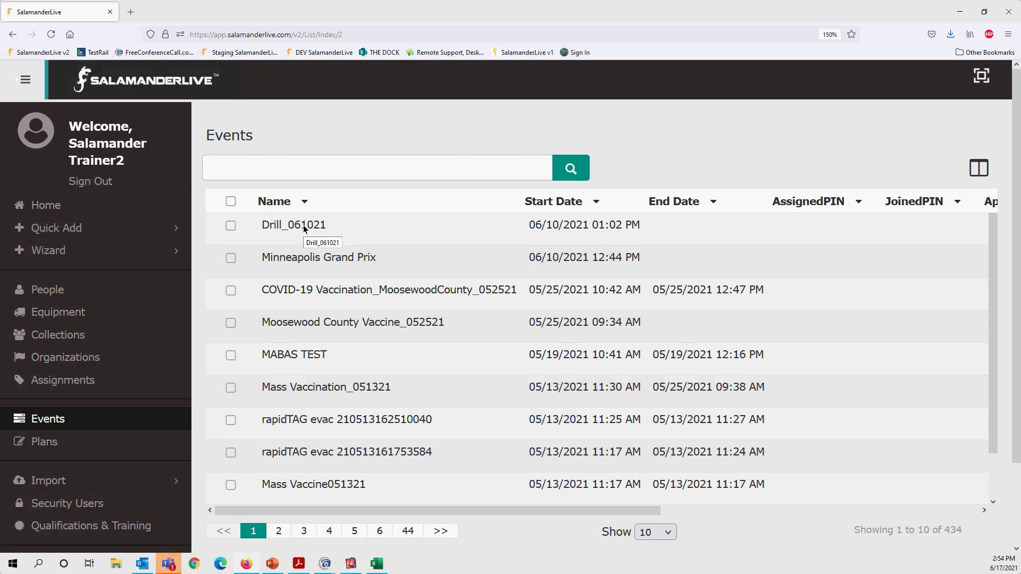
{"action": "left_click", "coordinate": [231, 227]}
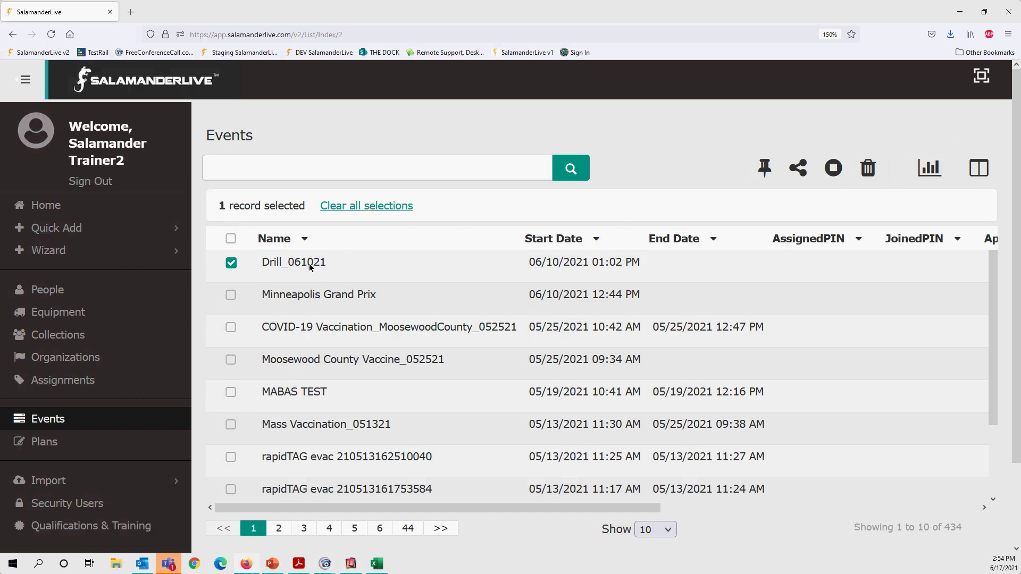
{"action": "left_click", "coordinate": [935, 174]}
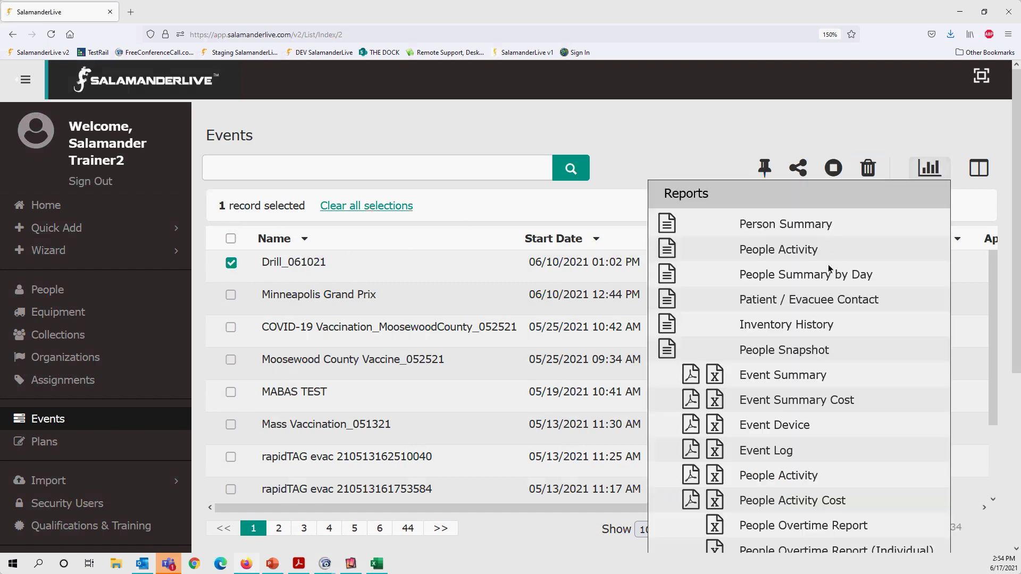
{"action": "left_click", "coordinate": [669, 328]}
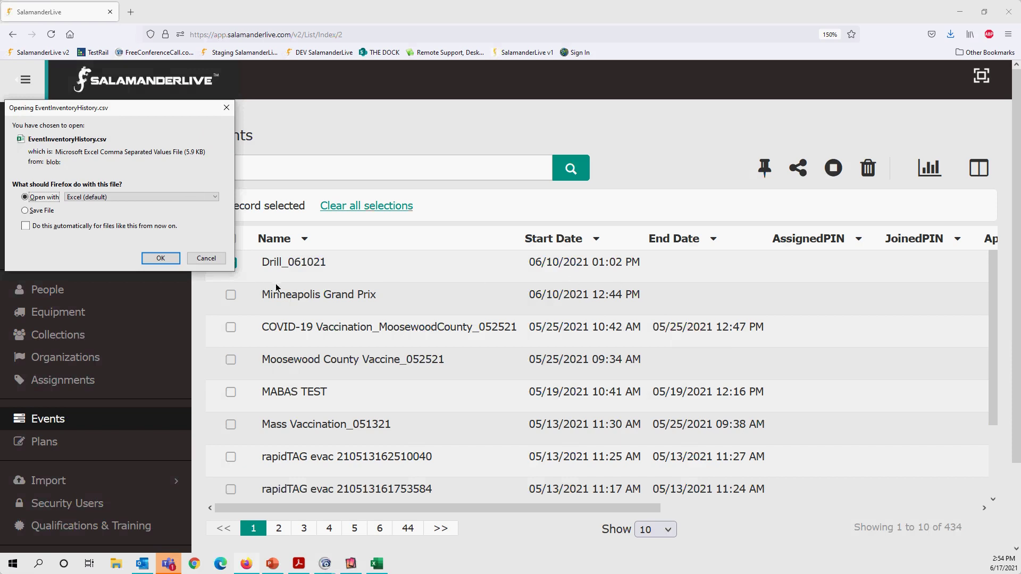
{"action": "left_click", "coordinate": [160, 259]}
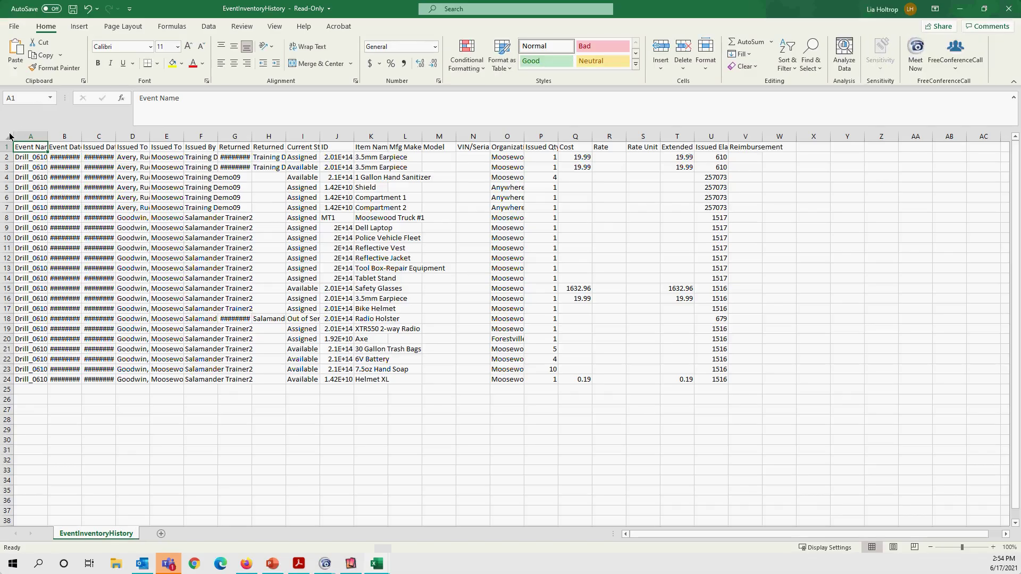
- Auto-fit the event inventory history's columns, enlarge the sheet to 210% and refit the Event Date and Issued Date columns
{"action": "left_click", "coordinate": [9, 136]}
{"action": "double_click", "coordinate": [48, 136]}
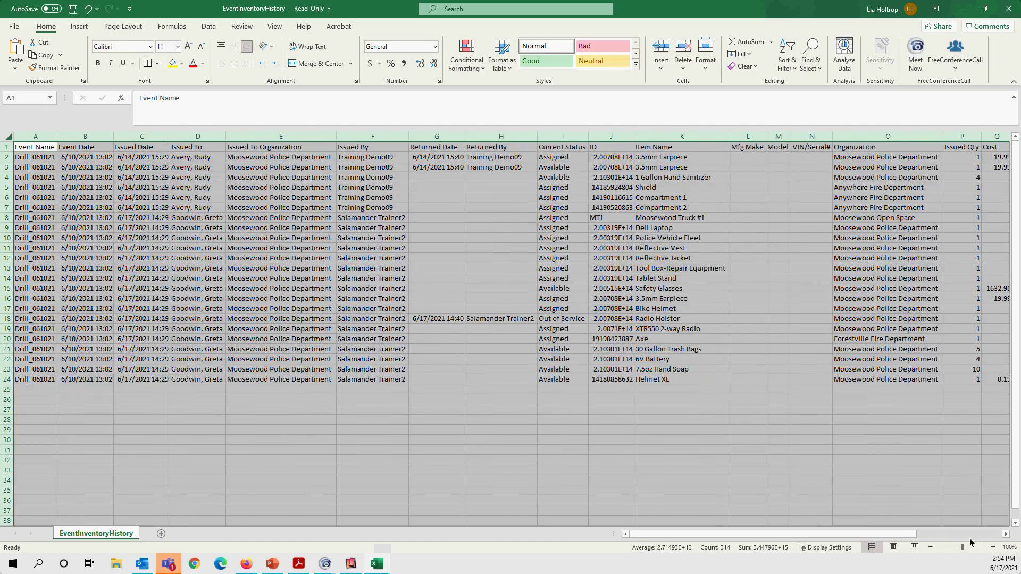
{"action": "left_click", "coordinate": [993, 547]}
{"action": "left_click", "coordinate": [993, 547]}
{"action": "left_click", "coordinate": [993, 547]}
{"action": "left_click", "coordinate": [993, 548]}
{"action": "left_click", "coordinate": [993, 547]}
{"action": "left_click", "coordinate": [993, 547]}
{"action": "left_click", "coordinate": [993, 548]}
{"action": "left_click", "coordinate": [993, 547]}
{"action": "left_click", "coordinate": [993, 547]}
{"action": "left_click", "coordinate": [993, 547]}
{"action": "left_click", "coordinate": [993, 547]}
{"action": "left_click", "coordinate": [408, 241]}
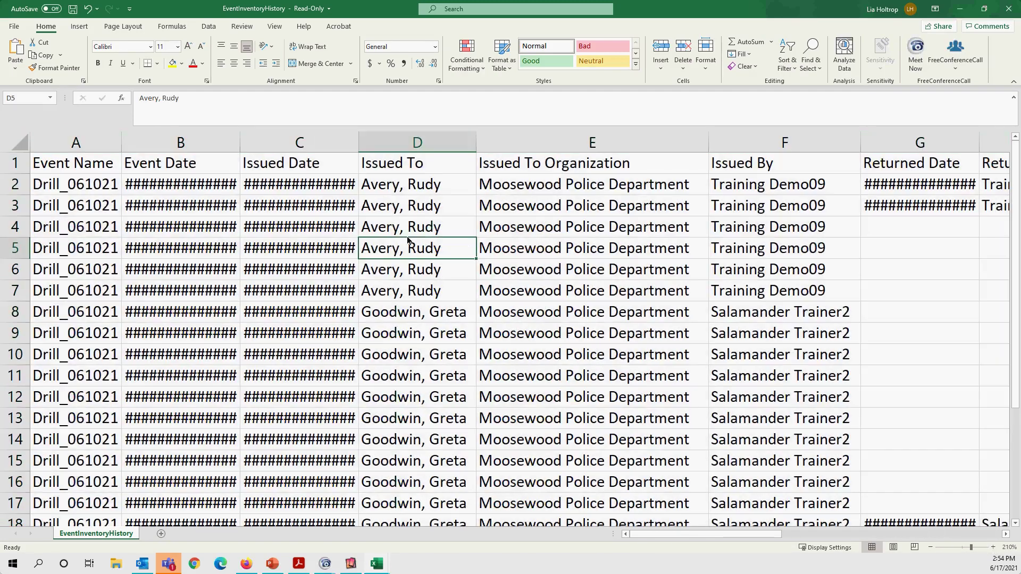
{"action": "double_click", "coordinate": [240, 143]}
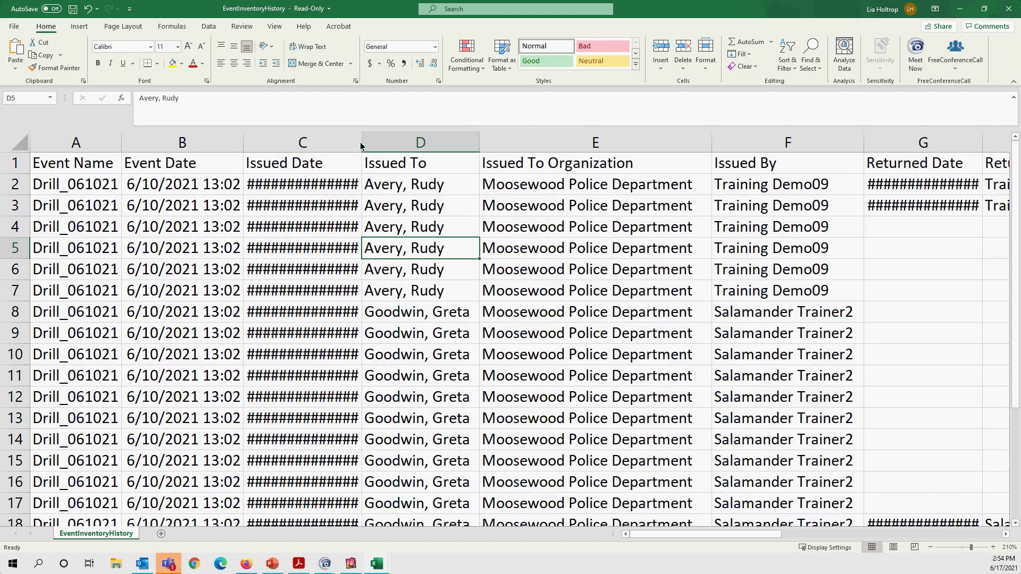
{"action": "double_click", "coordinate": [361, 144]}
- Try to freeze the top row of the event inventory history
{"action": "left_click_drag", "start_coordinate": [16, 189], "coordinate": [16, 503]}
{"action": "left_click", "coordinate": [19, 318]}
{"action": "left_click_drag", "start_coordinate": [848, 572], "coordinate": [826, 541]}
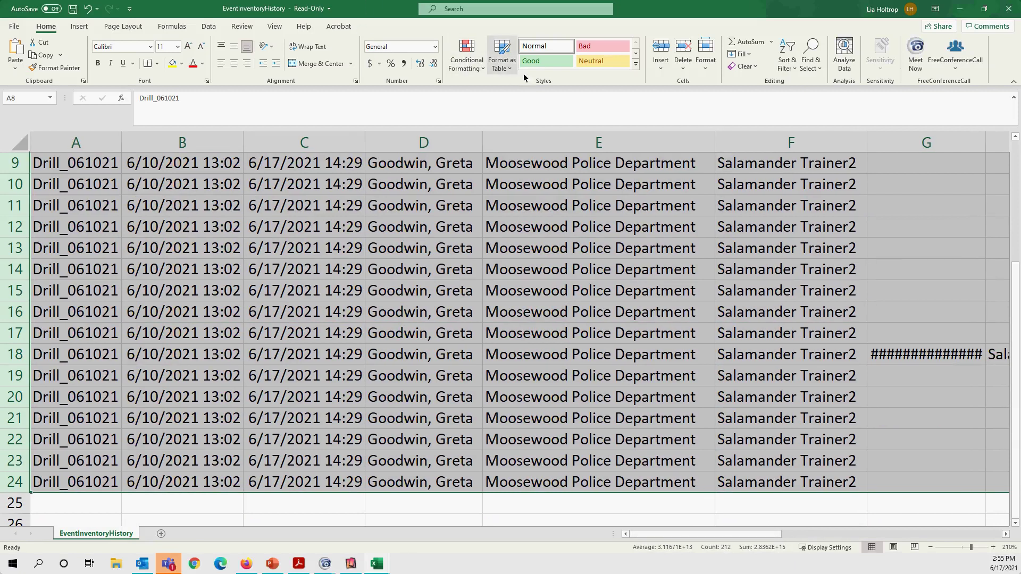
{"action": "left_click", "coordinate": [504, 67]}
{"action": "left_click", "coordinate": [471, 70]}
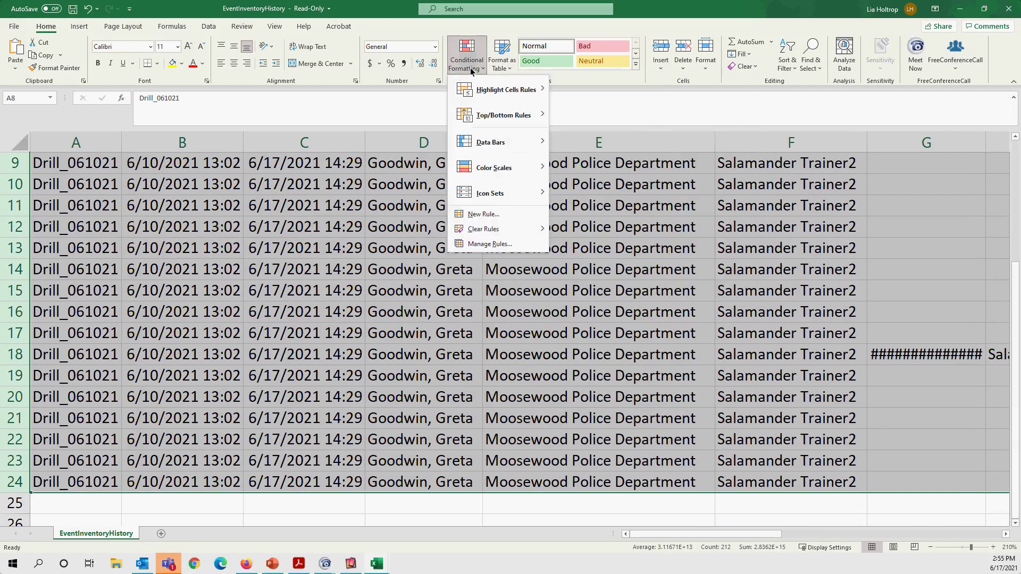
{"action": "left_click", "coordinate": [243, 27]}
{"action": "left_click", "coordinate": [275, 28]}
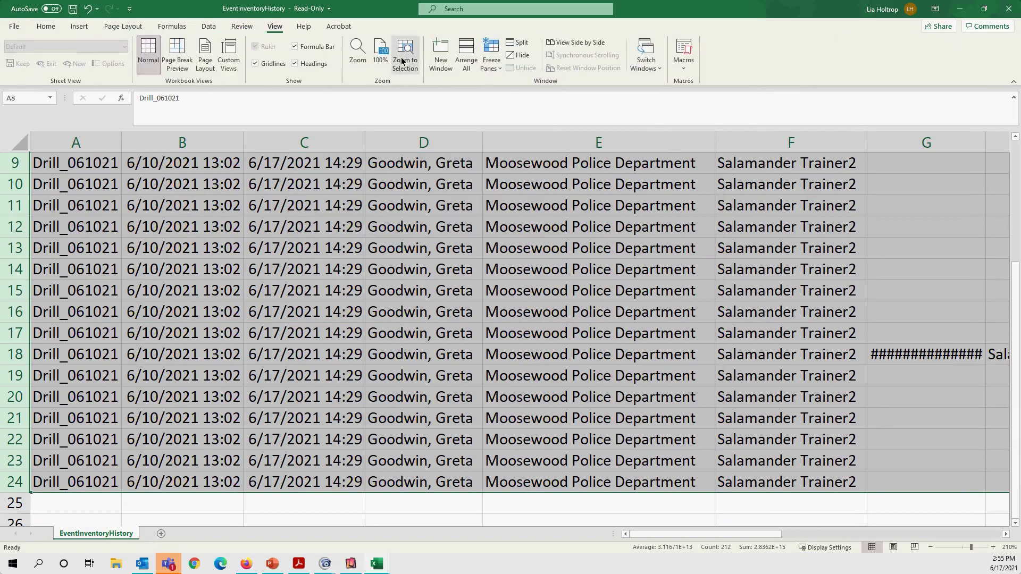
{"action": "left_click", "coordinate": [490, 68]}
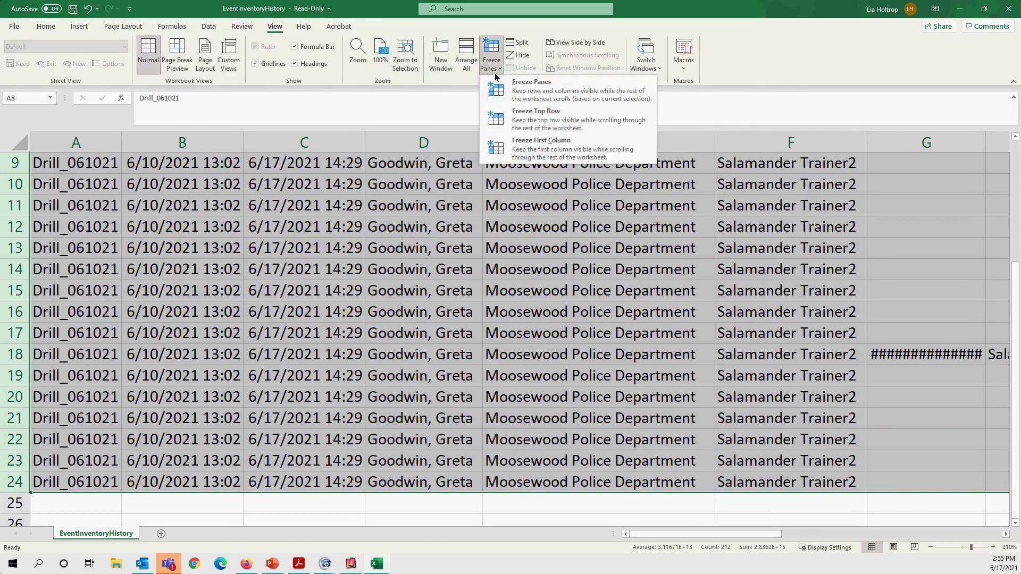
{"action": "left_click", "coordinate": [512, 113]}
- Undo the last width change of the Issued Date column
{"action": "scroll", "coordinate": [912, 411], "scroll_direction": "down", "scroll_amount": 3}
{"action": "scroll", "coordinate": [869, 410], "scroll_direction": "up", "scroll_amount": 3}
{"action": "left_click", "coordinate": [242, 26]}
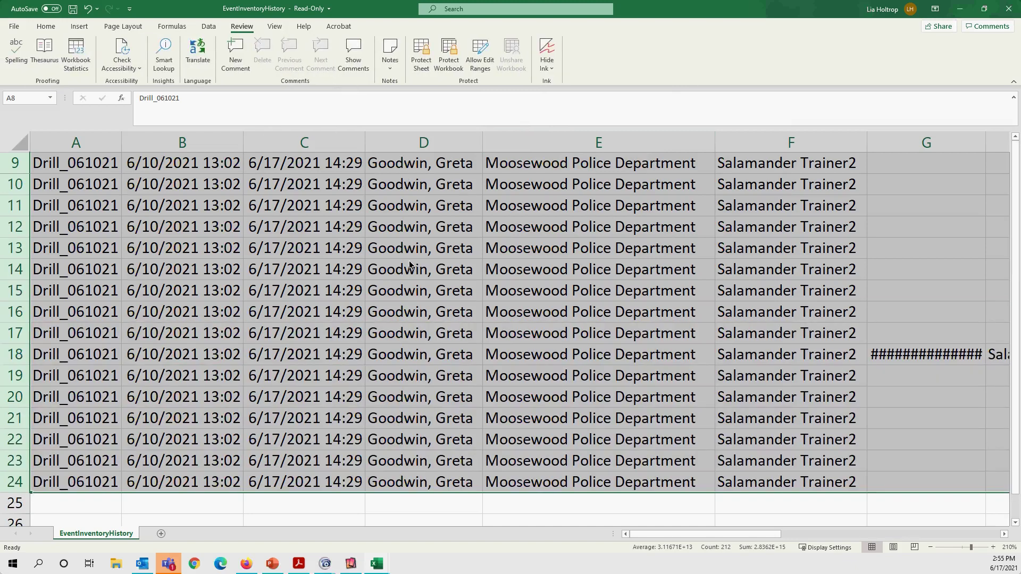
{"action": "key", "text": "ctrl+z"}
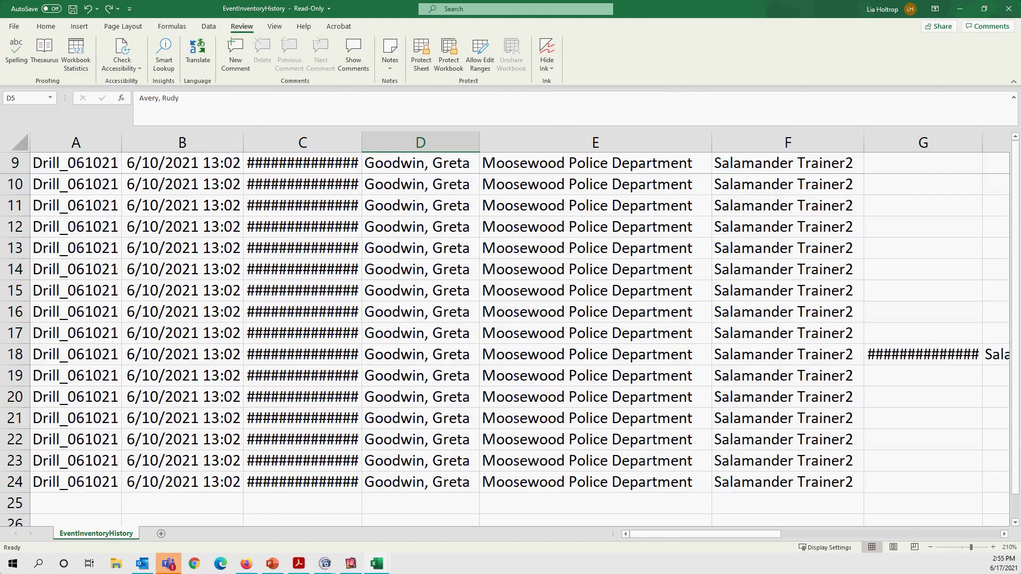
{"action": "left_click", "coordinate": [645, 290]}
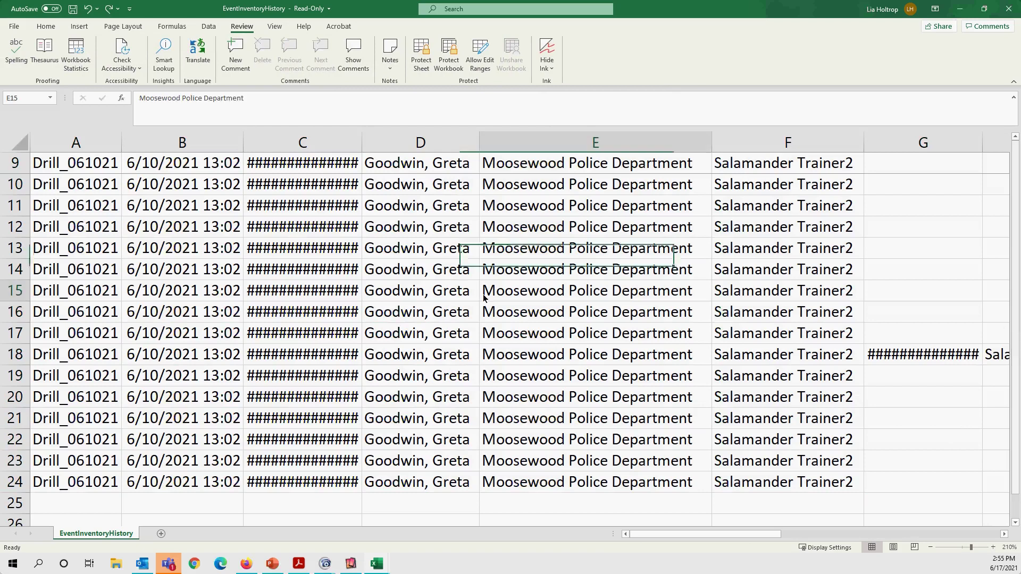
{"action": "left_click", "coordinate": [374, 507]}
- Auto-fit the Returned Date column and bring the Current Status, ID and Item Name columns into view
{"action": "left_click_drag", "start_coordinate": [748, 534], "coordinate": [803, 540]}
{"action": "double_click", "coordinate": [649, 145]}
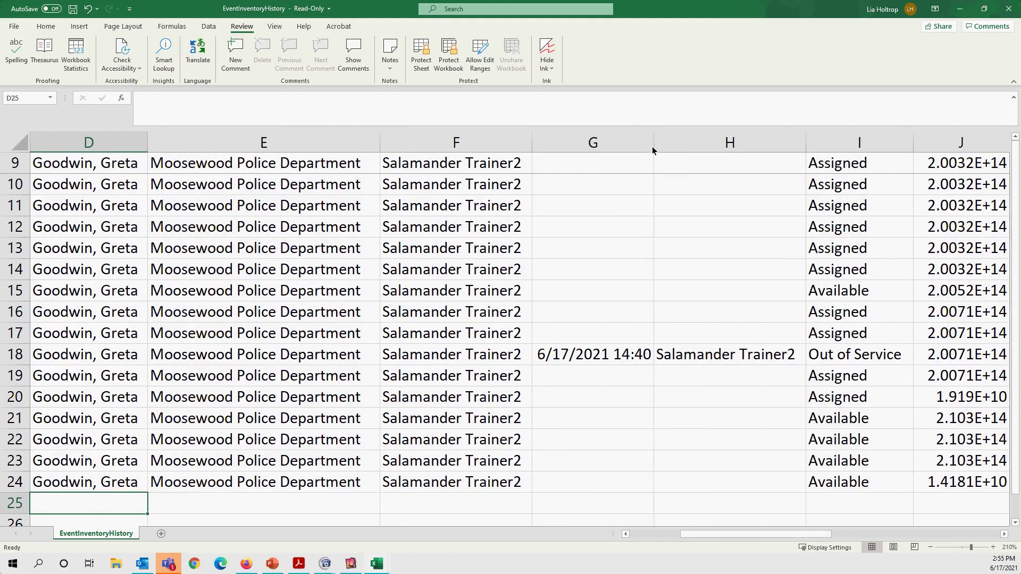
{"action": "left_click_drag", "start_coordinate": [766, 538], "coordinate": [793, 535]}
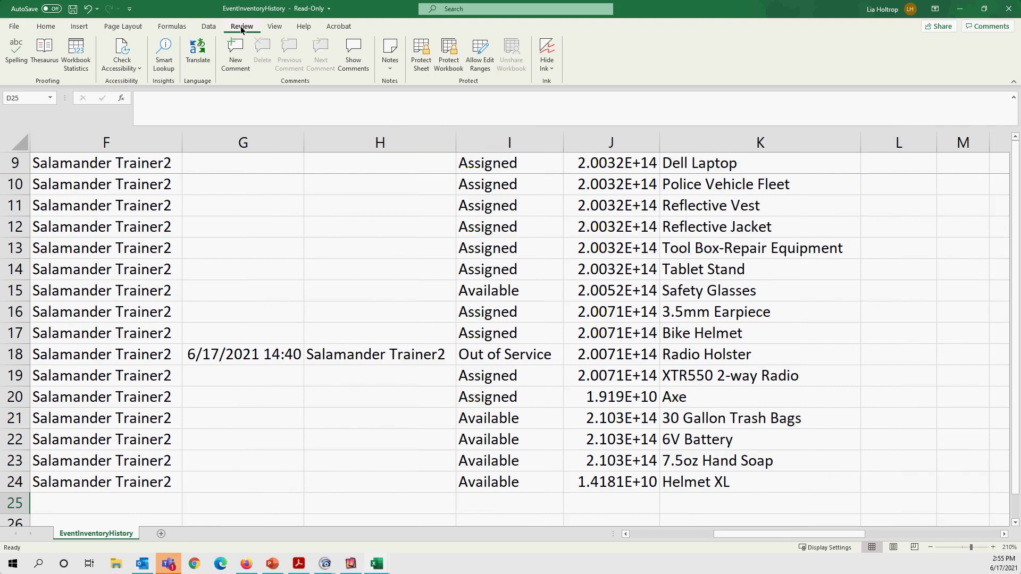
- Unfreeze the misplaced panes and freeze header row 1 of the event inventory history
{"action": "left_click", "coordinate": [274, 26]}
{"action": "left_click", "coordinate": [495, 66]}
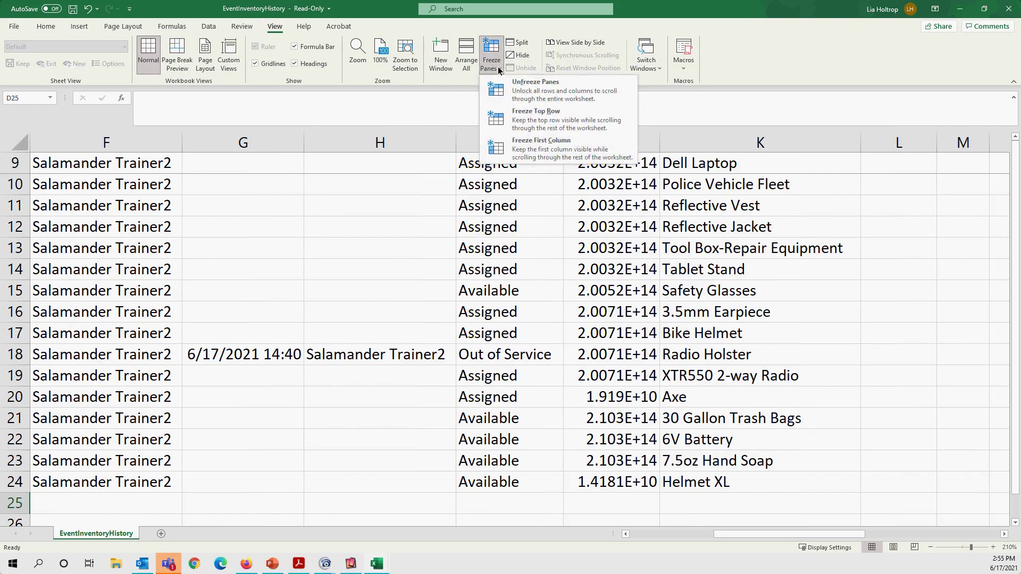
{"action": "left_click", "coordinate": [517, 87]}
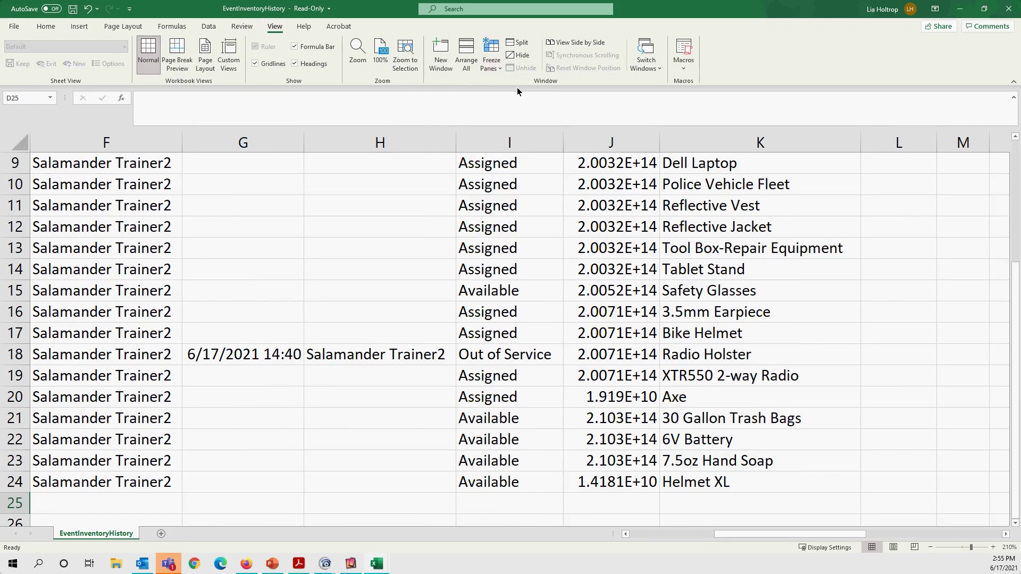
{"action": "scroll", "coordinate": [556, 322], "scroll_direction": "up", "scroll_amount": 3}
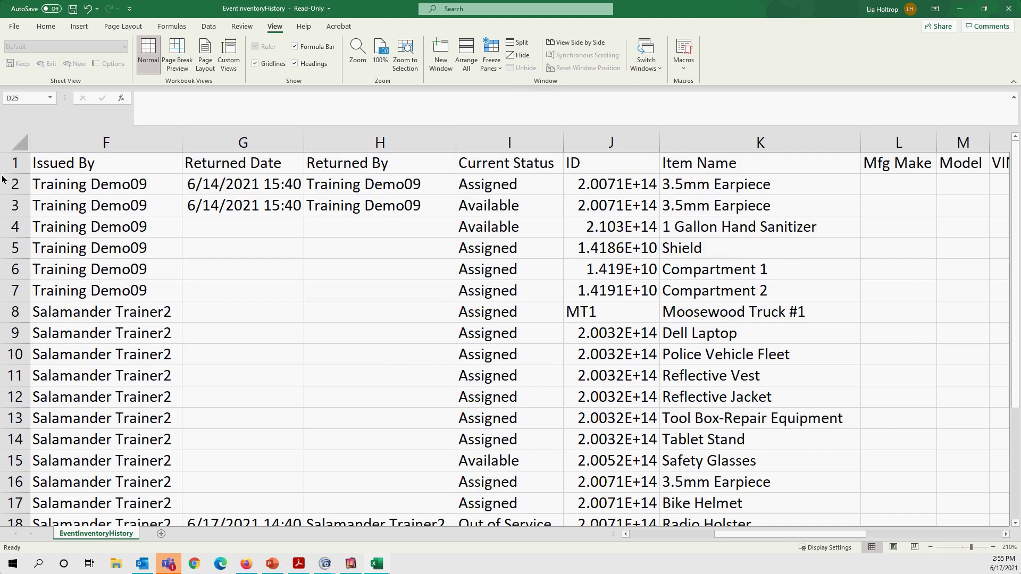
{"action": "left_click", "coordinate": [11, 162]}
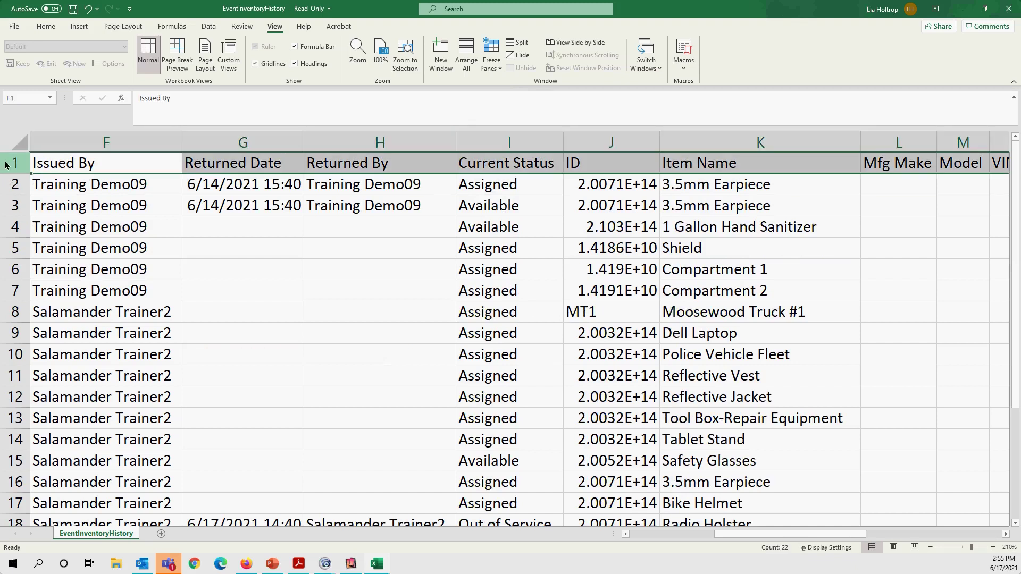
{"action": "left_click", "coordinate": [492, 71]}
{"action": "left_click", "coordinate": [536, 113]}
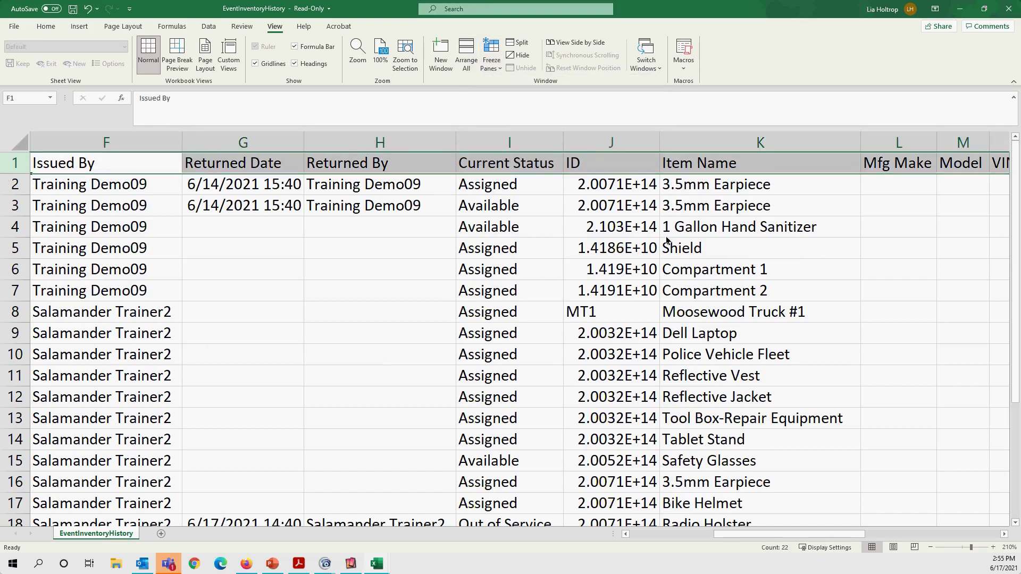
- Review the event inventory records under the frozen header, from Issued By through Reimbursement
{"action": "scroll", "coordinate": [668, 241], "scroll_direction": "down", "scroll_amount": 4}
{"action": "scroll", "coordinate": [668, 240], "scroll_direction": "down", "scroll_amount": 1}
{"action": "scroll", "coordinate": [667, 235], "scroll_direction": "up", "scroll_amount": 1}
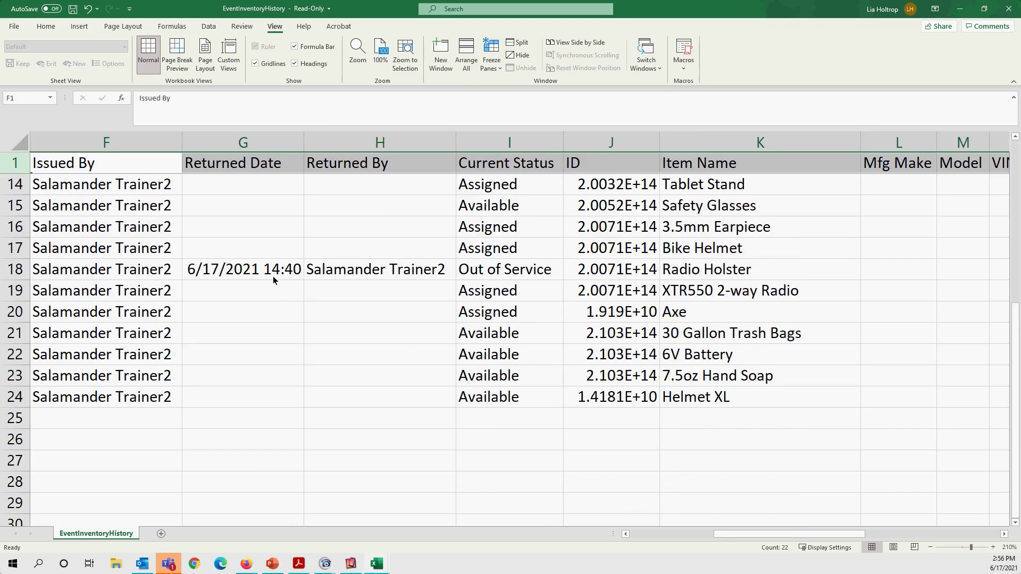
{"action": "left_click_drag", "start_coordinate": [800, 533], "coordinate": [872, 535]}
{"action": "scroll", "coordinate": [891, 535], "scroll_direction": "right", "scroll_amount": 2}
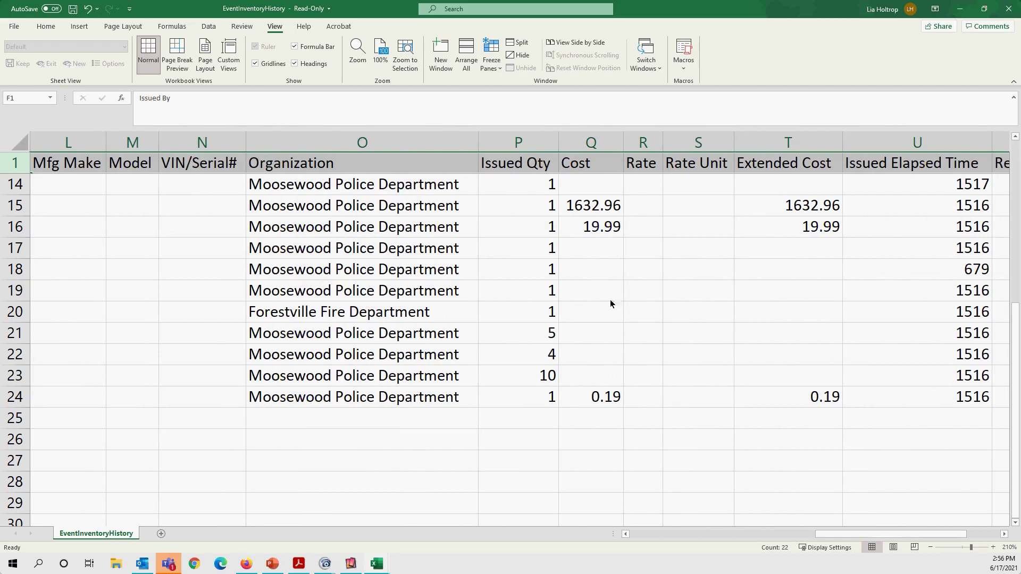
{"action": "left_click_drag", "start_coordinate": [883, 534], "coordinate": [932, 540]}
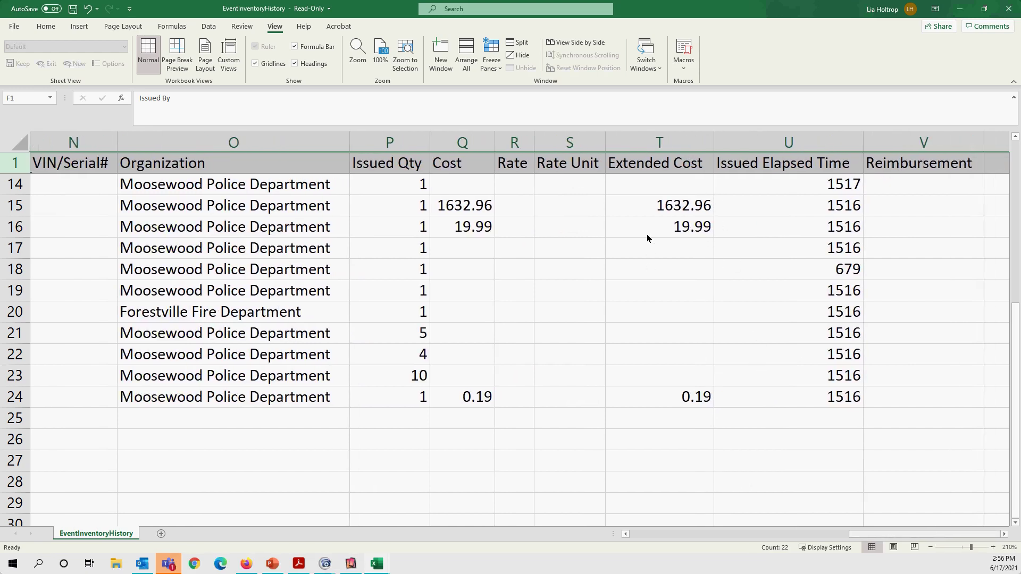
- Return to the start of the event inventory history and auto-fit the Issued Date column
{"action": "scroll", "coordinate": [645, 439], "scroll_direction": "up", "scroll_amount": 4}
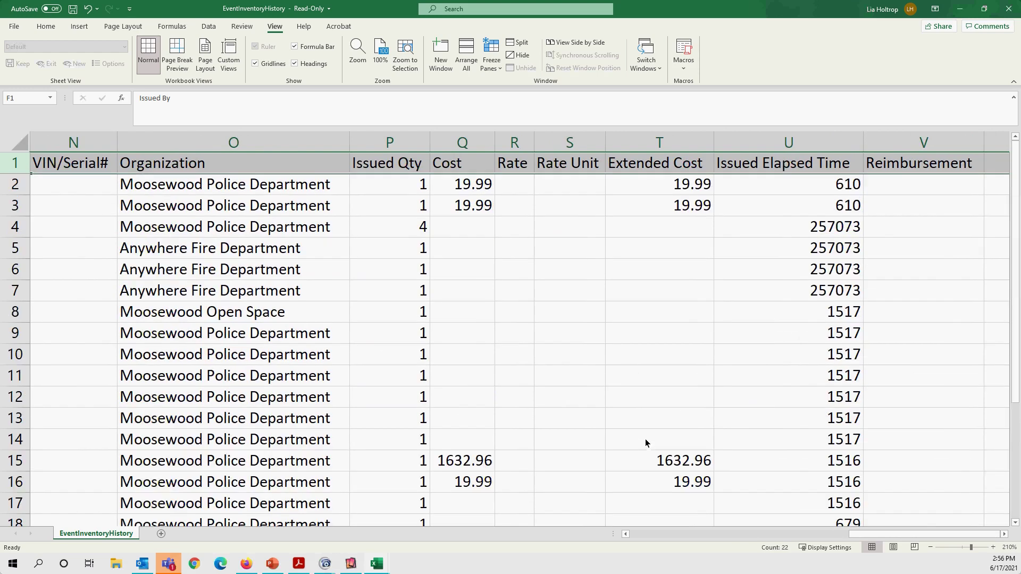
{"action": "scroll", "coordinate": [491, 531], "scroll_direction": "left", "scroll_amount": 5}
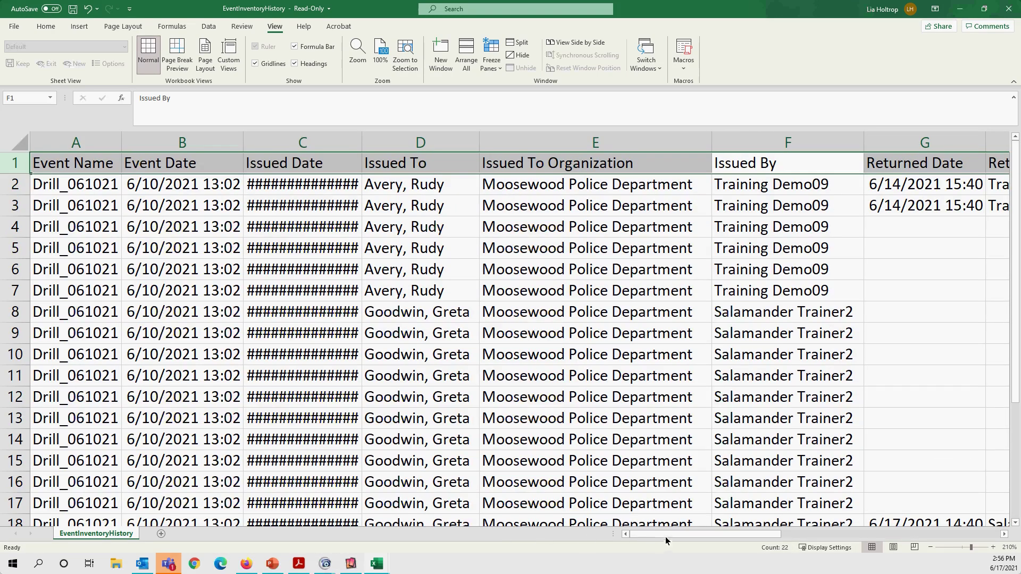
{"action": "double_click", "coordinate": [362, 143]}
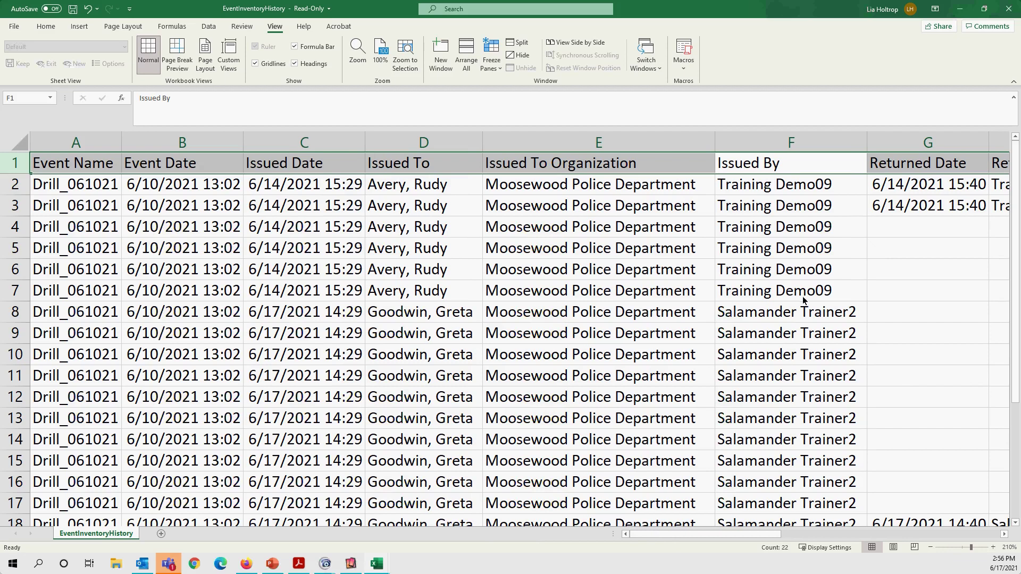
- Close the event inventory history and physical count workbooks without saving the changes
{"action": "left_click", "coordinate": [1009, 9]}
{"action": "left_click", "coordinate": [515, 298]}
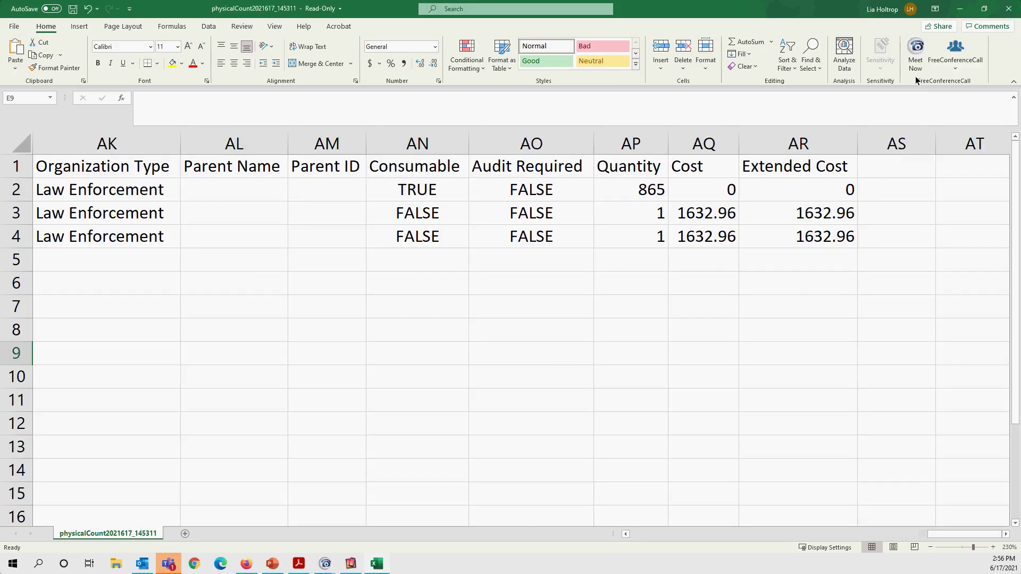
{"action": "left_click", "coordinate": [1009, 8]}
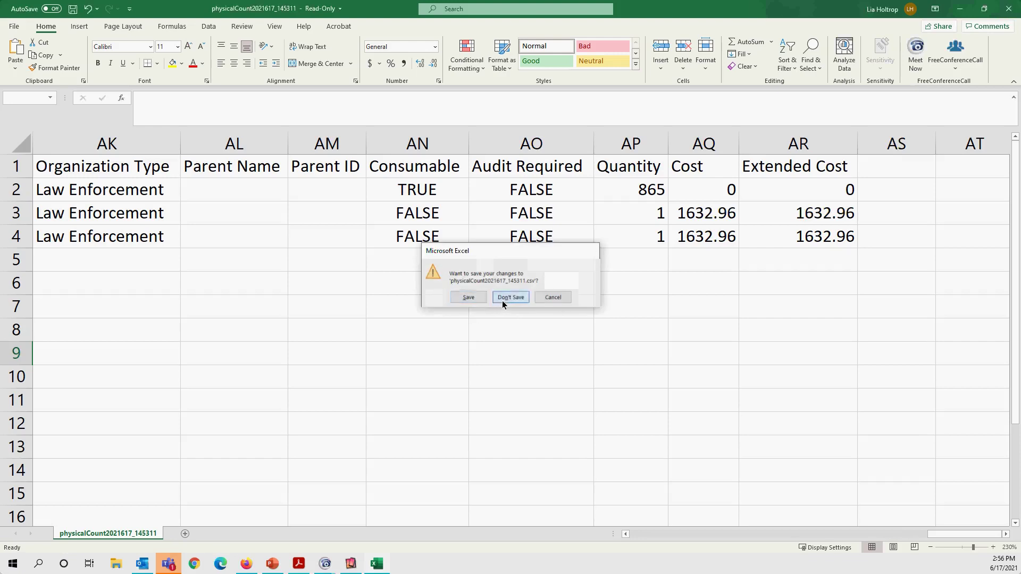
{"action": "left_click", "coordinate": [502, 300]}
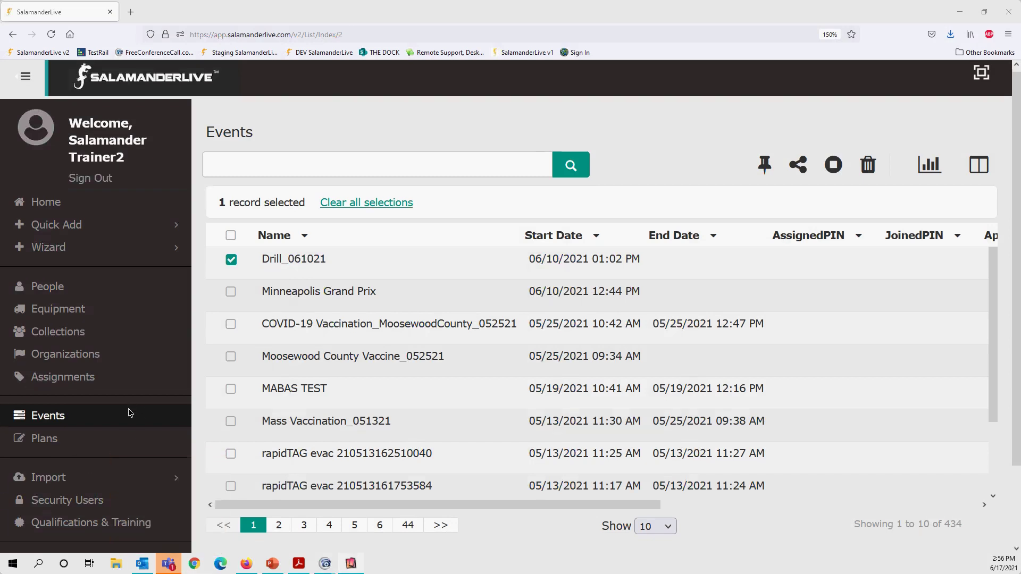
- Open Salamander University and browse its Solution Updates folder and the INVENTORY APP topics under INVENTORY MANAGEMENT
{"action": "scroll", "coordinate": [130, 410], "scroll_direction": "down", "scroll_amount": 3}
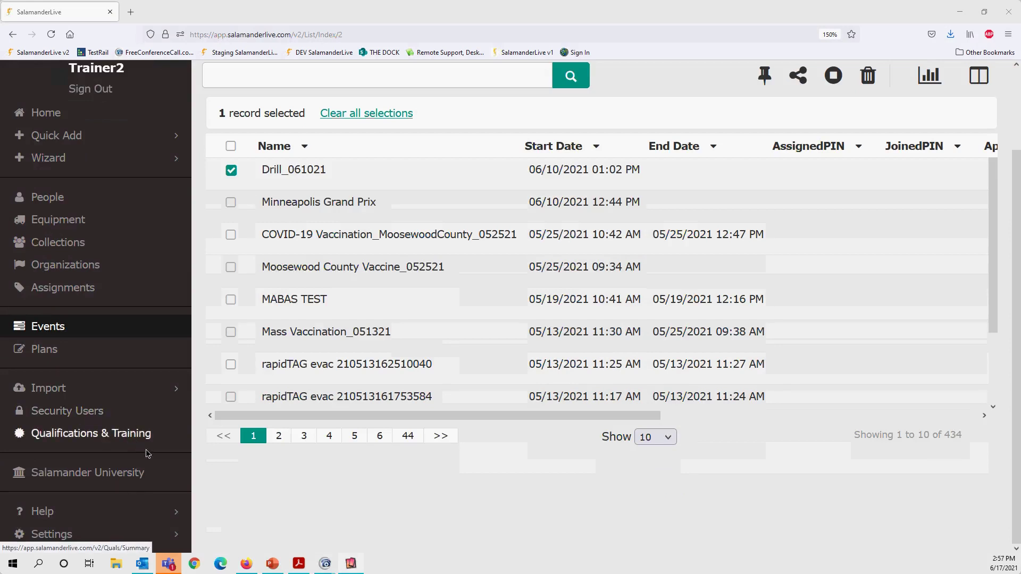
{"action": "left_click", "coordinate": [135, 478]}
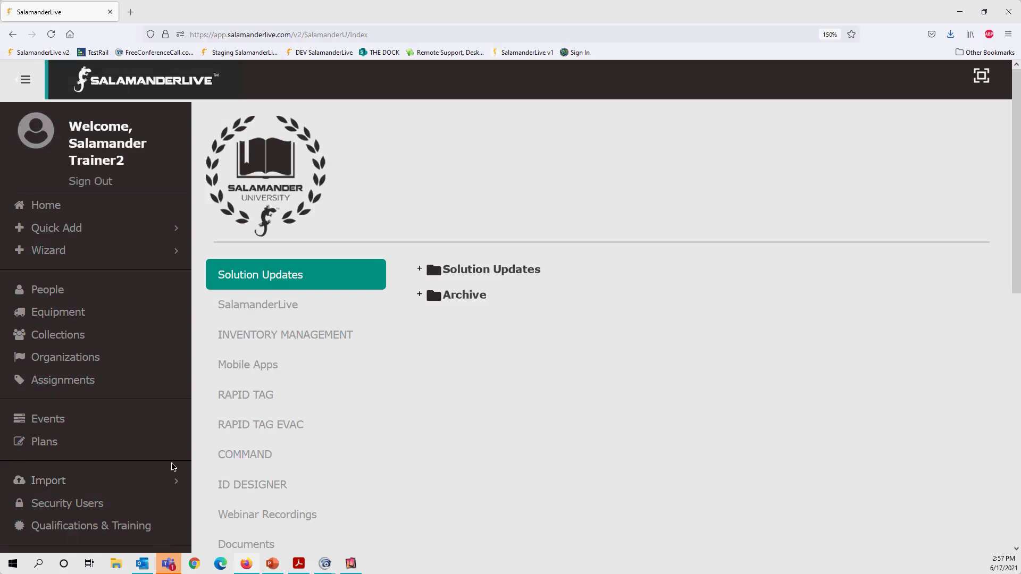
{"action": "left_click", "coordinate": [420, 270]}
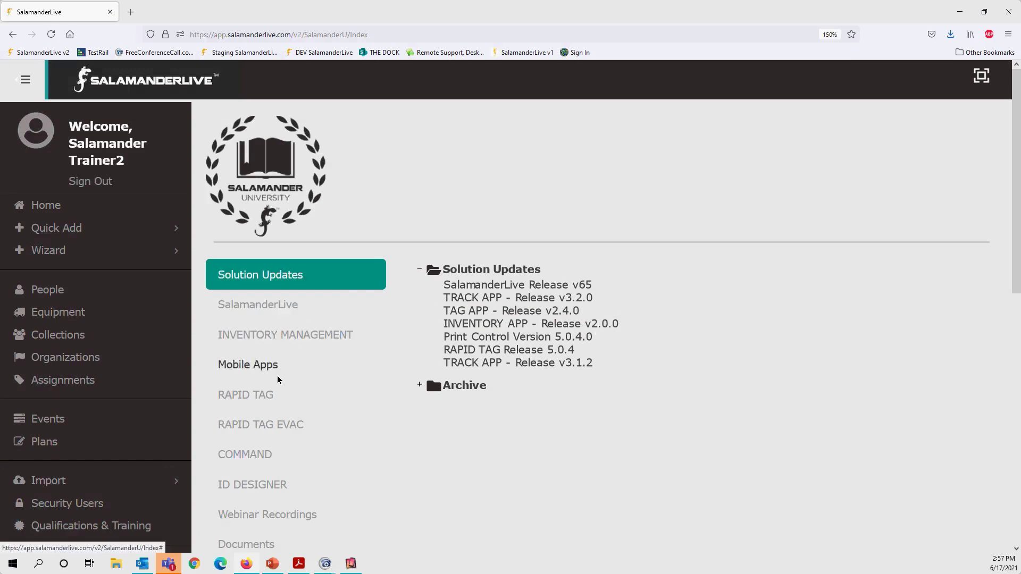
{"action": "left_click", "coordinate": [301, 339]}
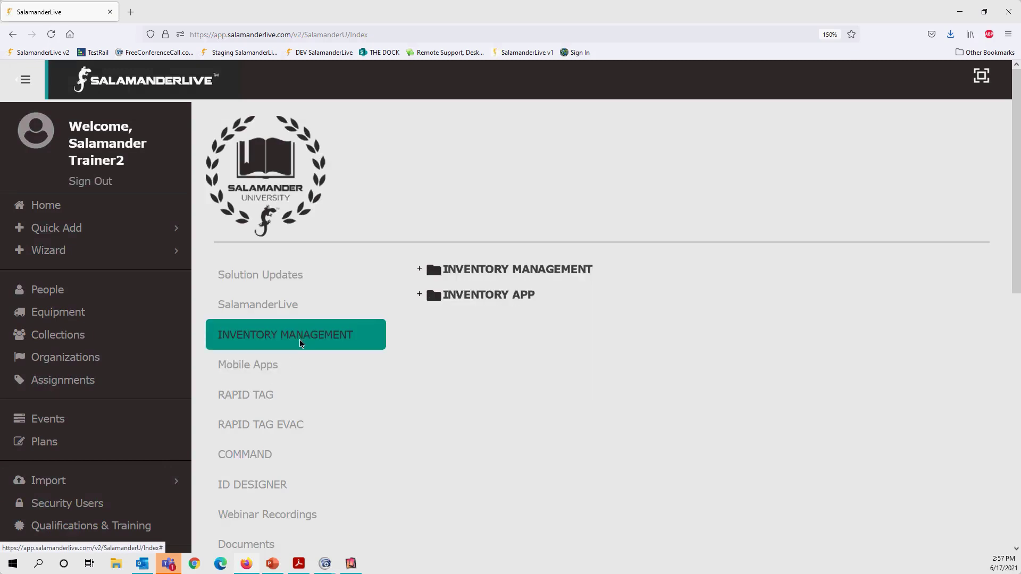
{"action": "left_click", "coordinate": [420, 295]}
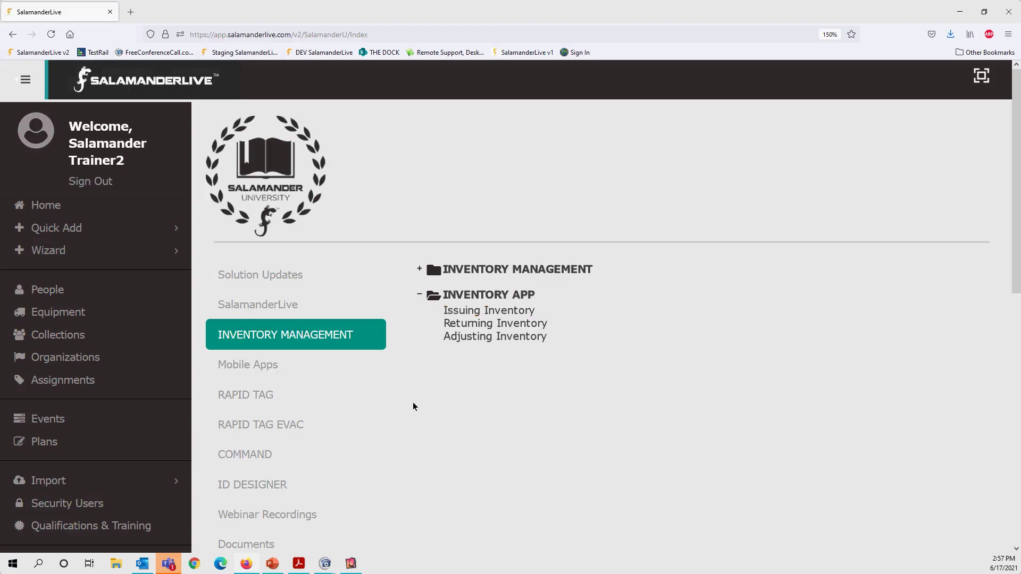
- Look through the User Guides and Quick Reference Guides among the Documents, and display the Webinar Recordings series
{"action": "scroll", "coordinate": [412, 408], "scroll_direction": "down", "scroll_amount": 3}
{"action": "left_click", "coordinate": [271, 384]}
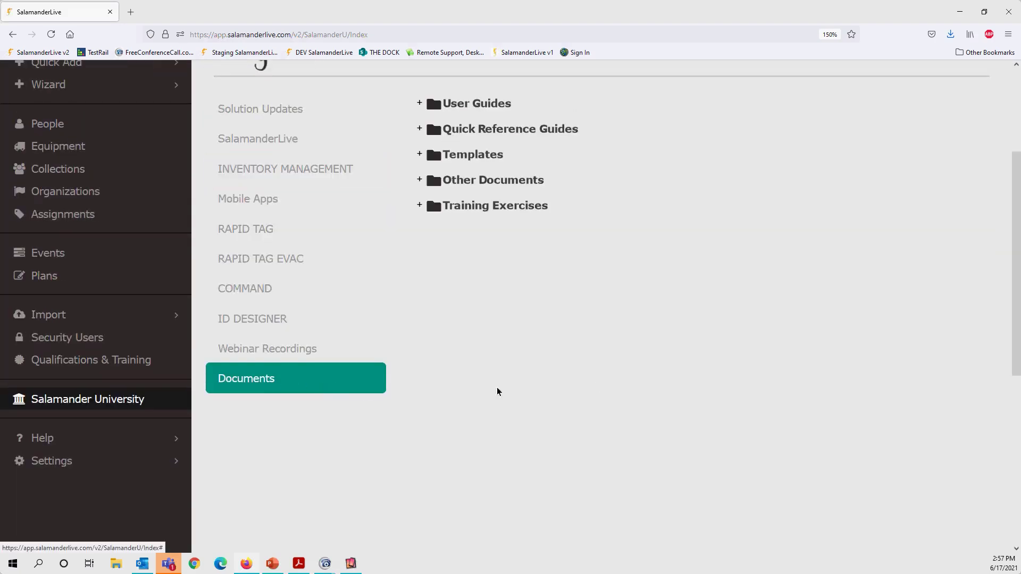
{"action": "left_click", "coordinate": [420, 104]}
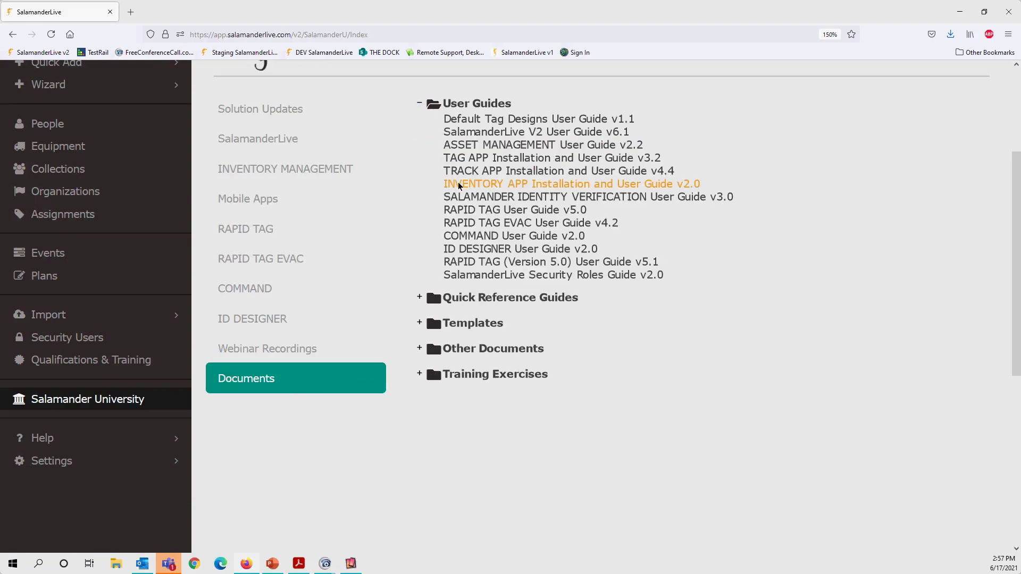
{"action": "left_click", "coordinate": [420, 298]}
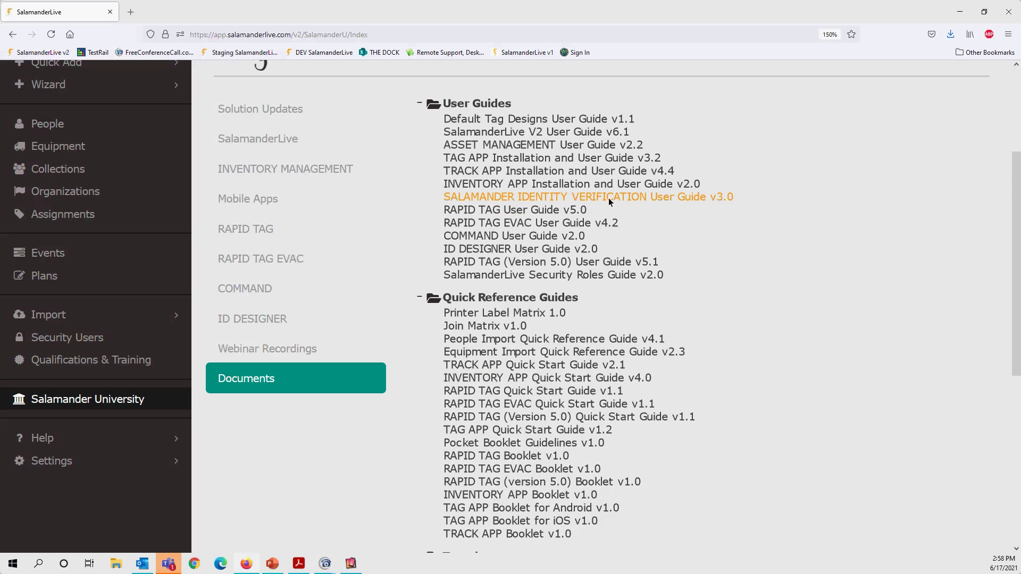
{"action": "left_click", "coordinate": [304, 351]}
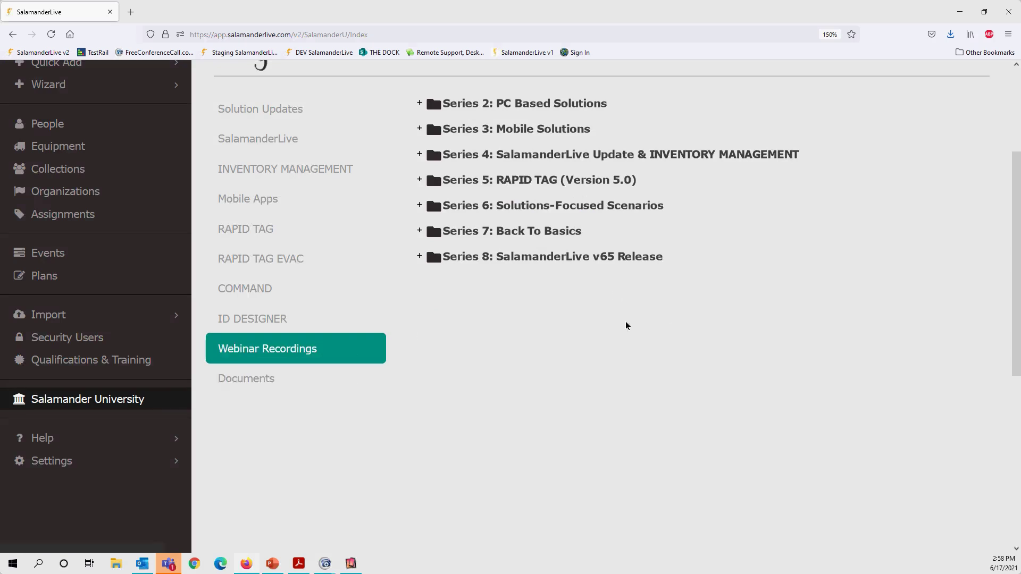